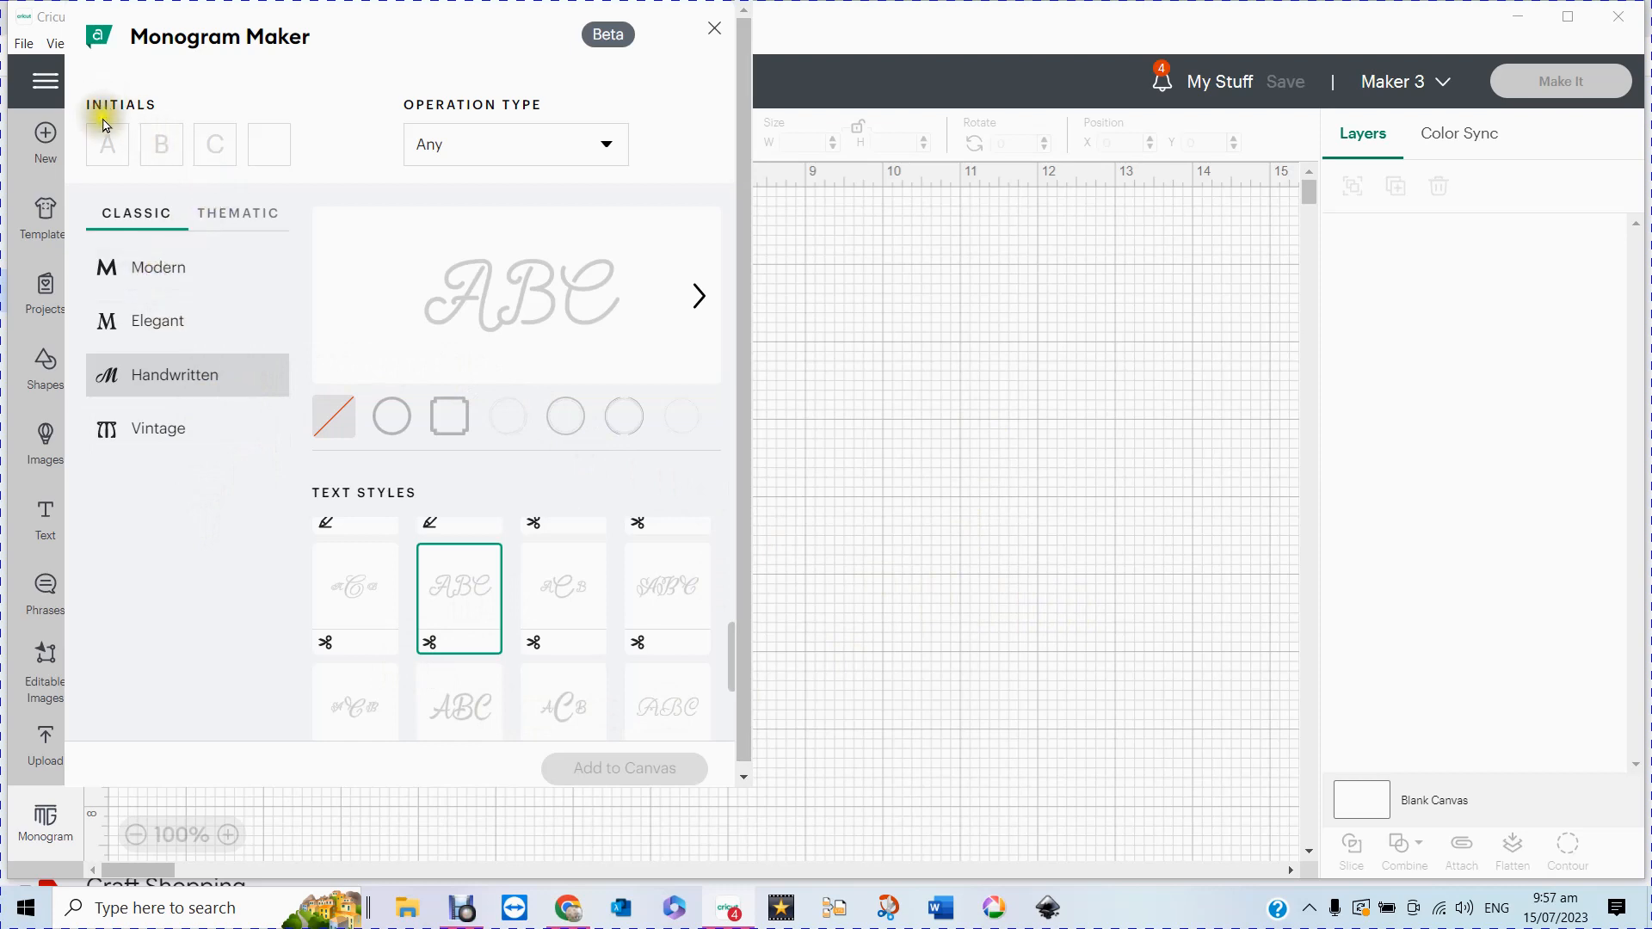
Step: Enter the four monogram initials F, I, H and R
{"action": "left_click", "coordinate": [118, 146]}
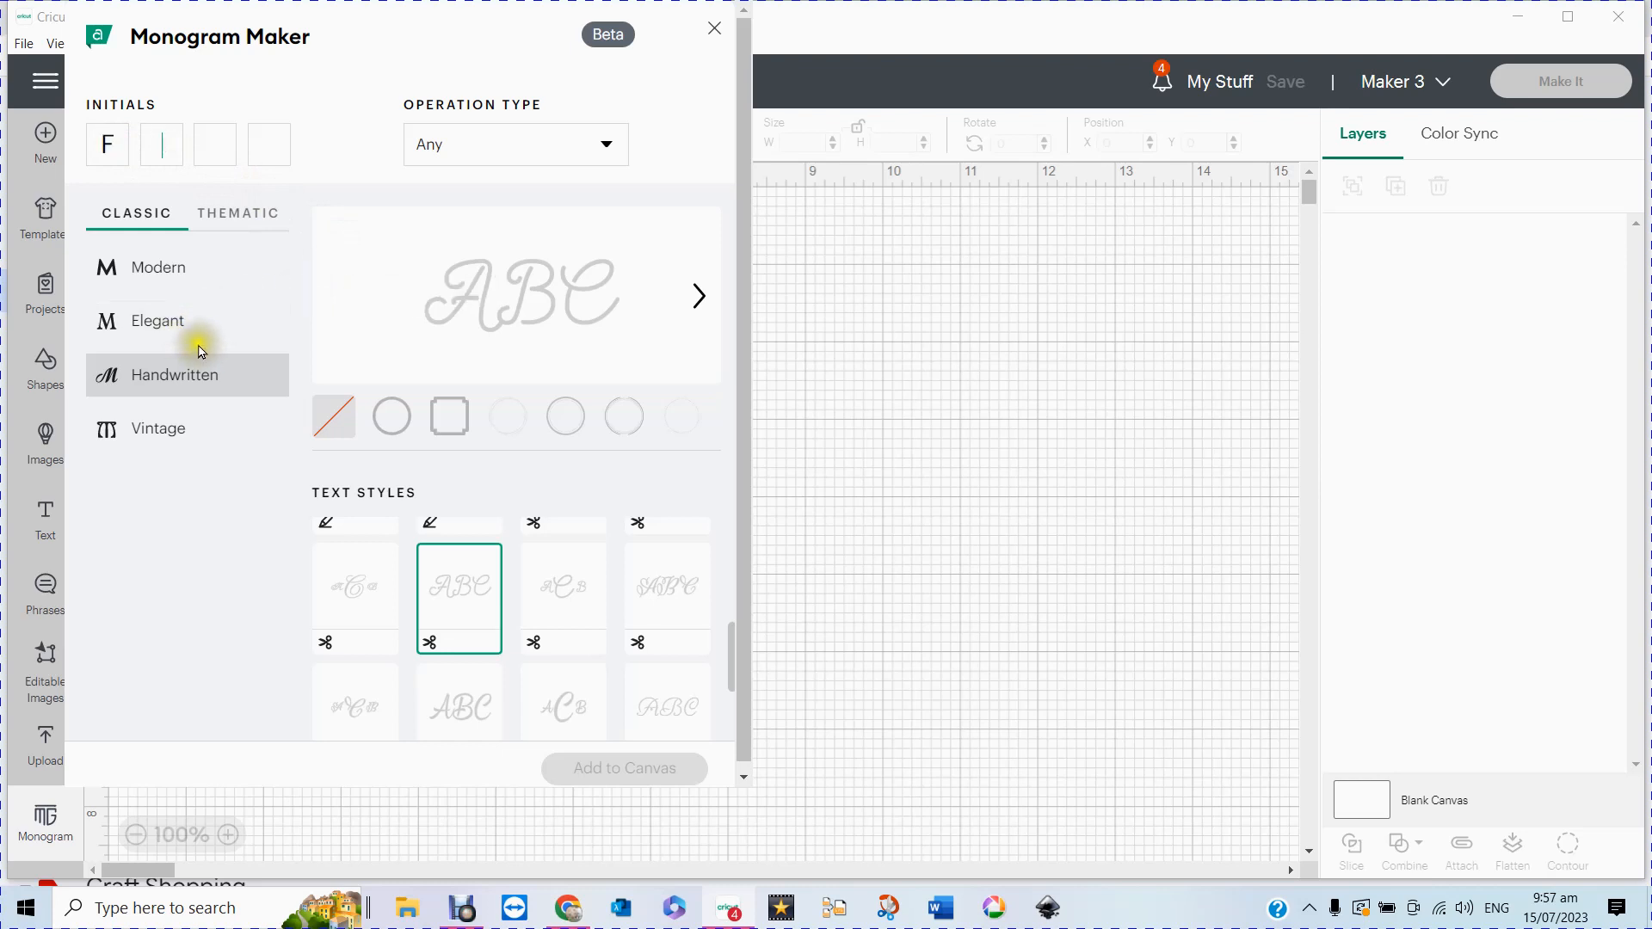
{"action": "left_click", "coordinate": [174, 151]}
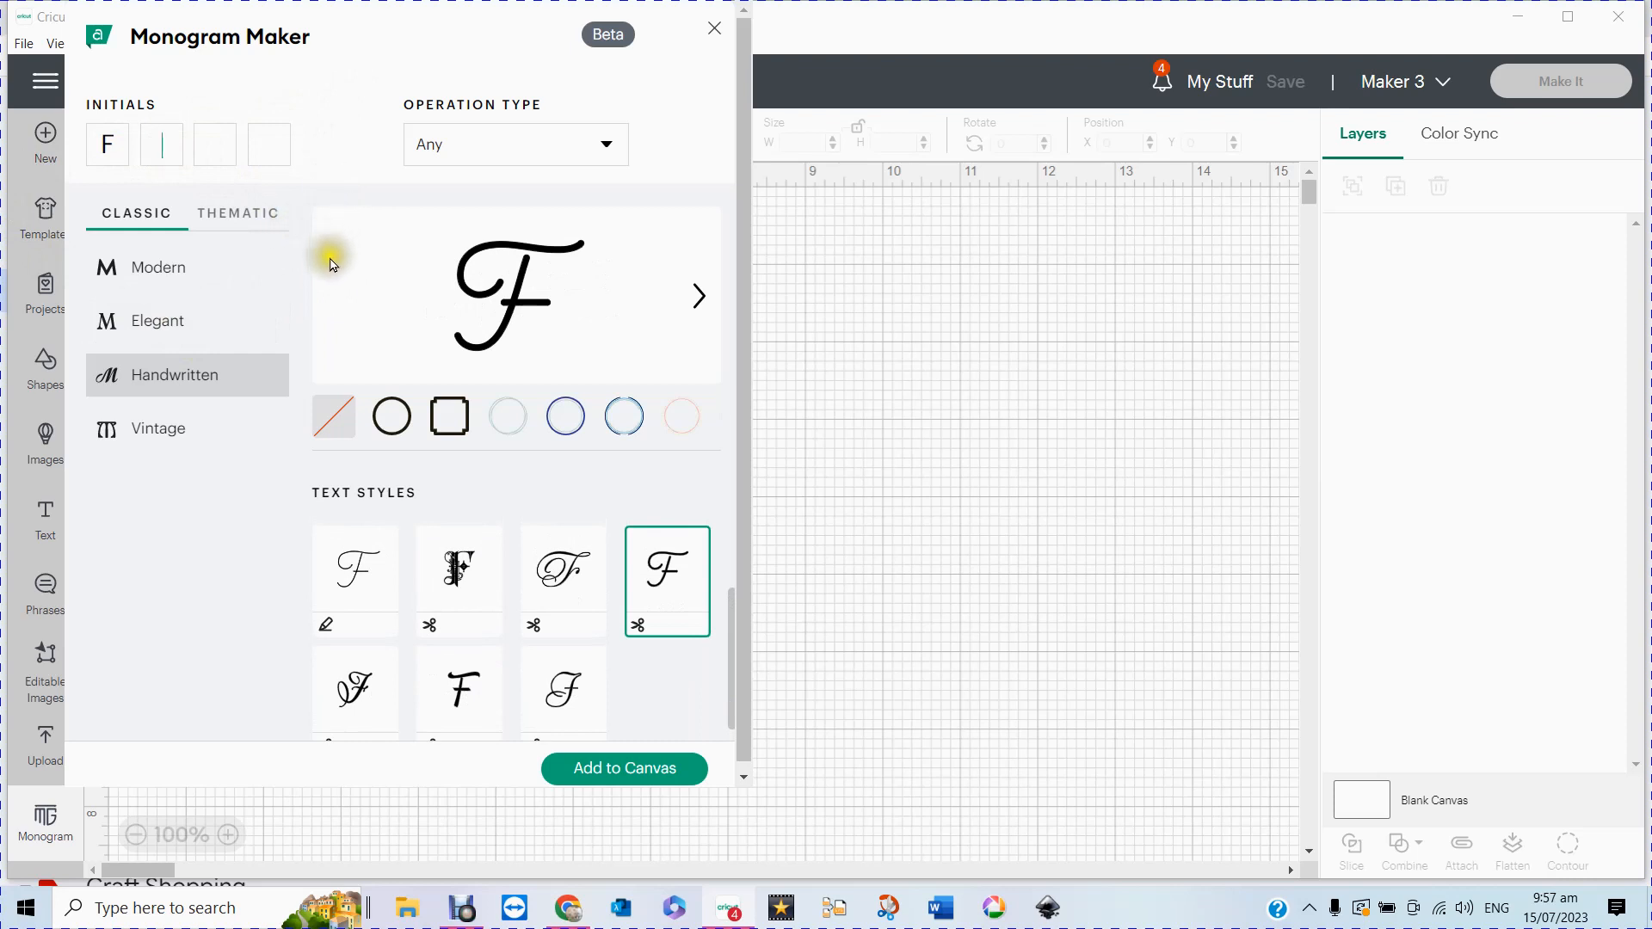
{"action": "type", "text": "I"}
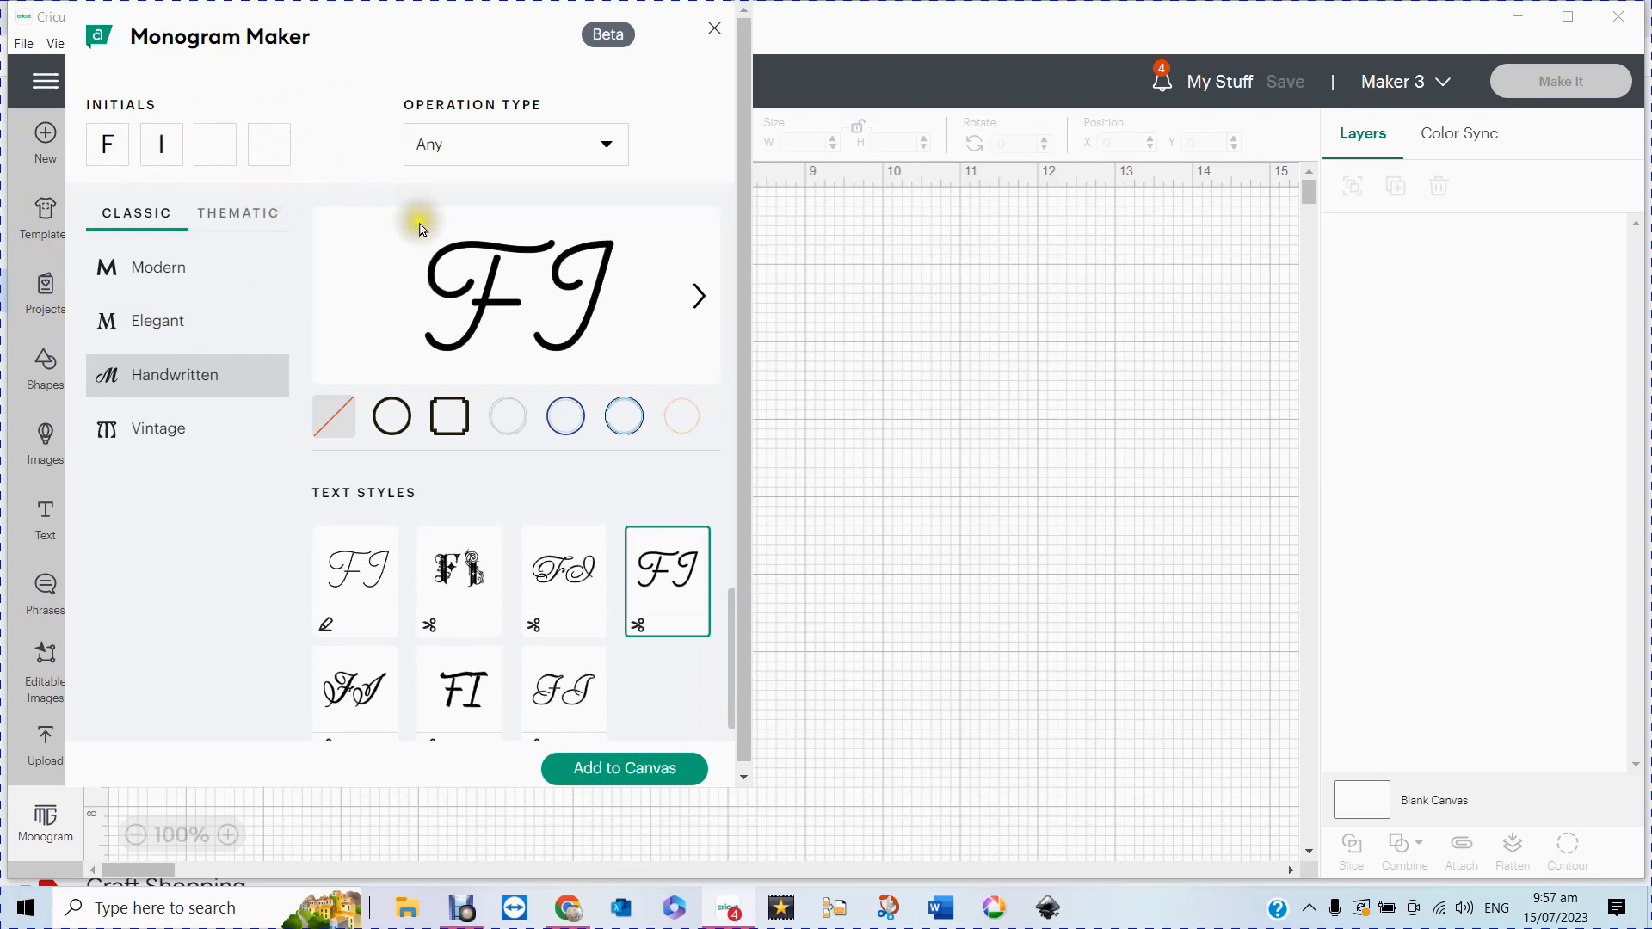
{"action": "type", "text": "H"}
{"action": "type", "text": "R"}
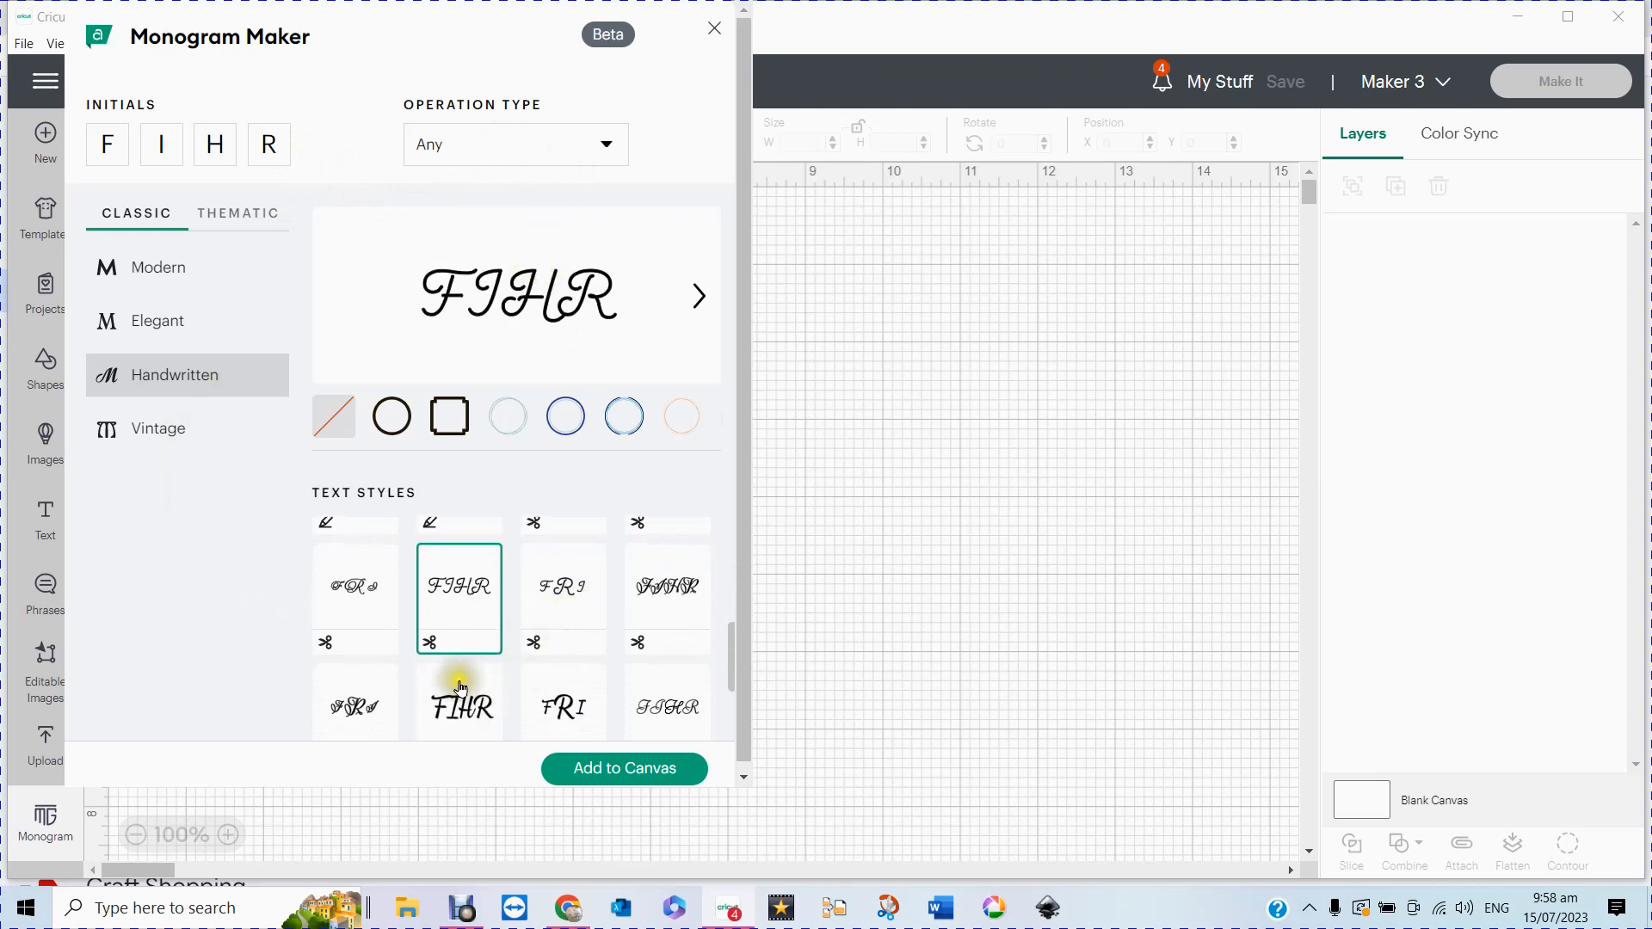
Step: Try the initials in Classic text styles: the Handwritten larger-centre-letter layout, Modern, Handwritten, and Vintage with its lined serif lettering
{"action": "left_click", "coordinate": [552, 590]}
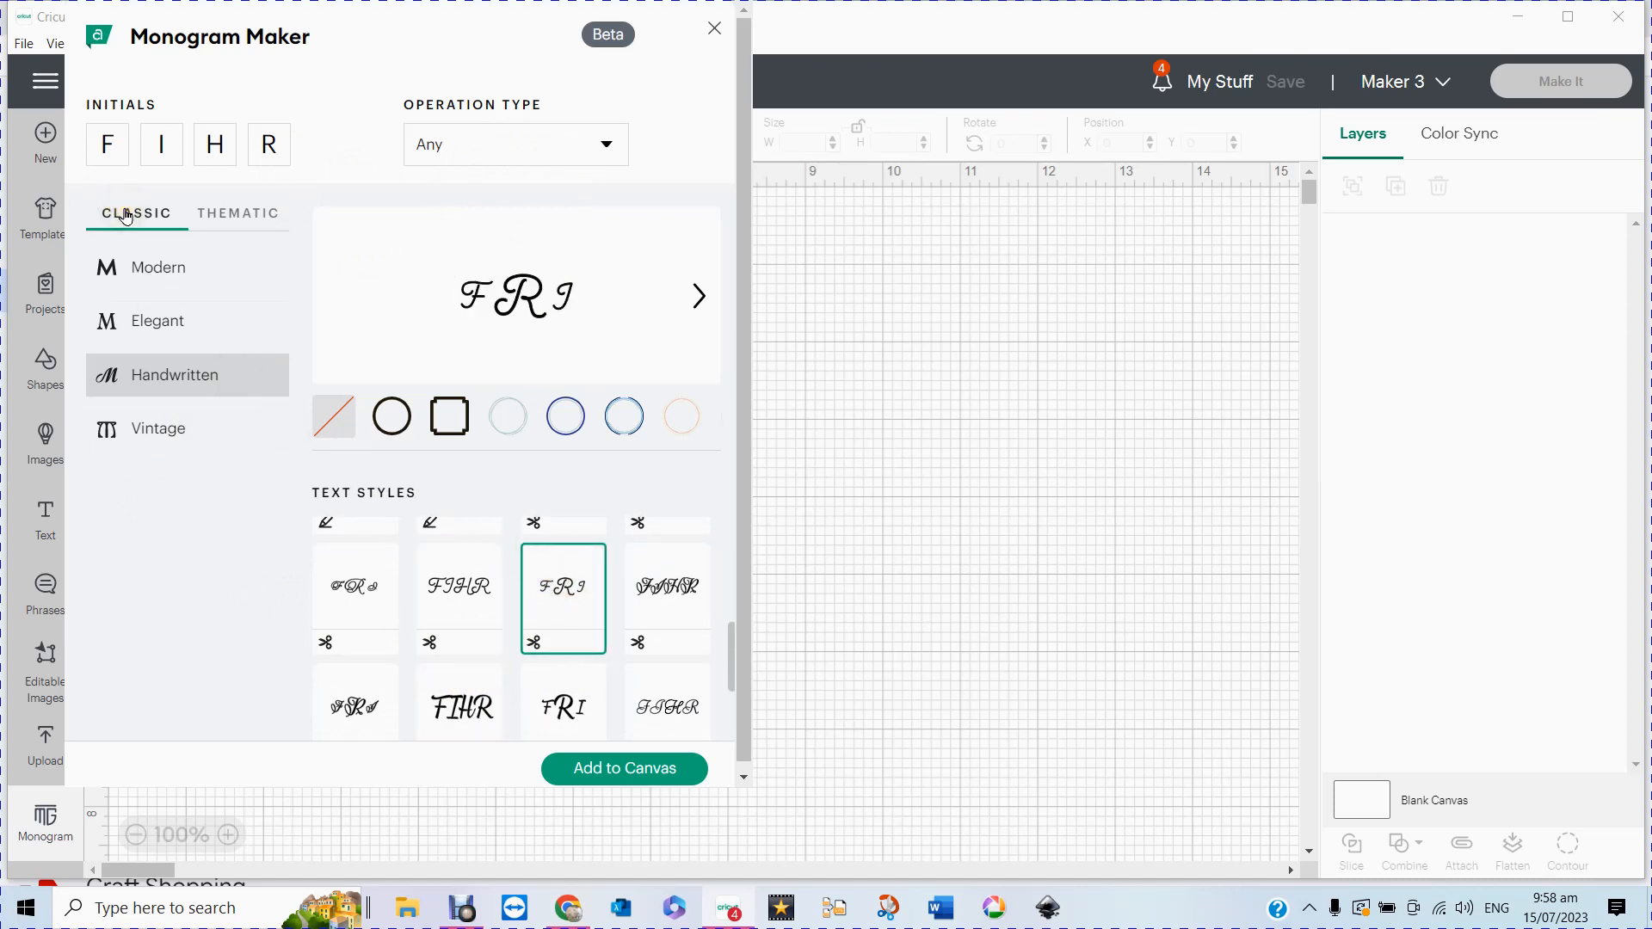
{"action": "left_click", "coordinate": [138, 273]}
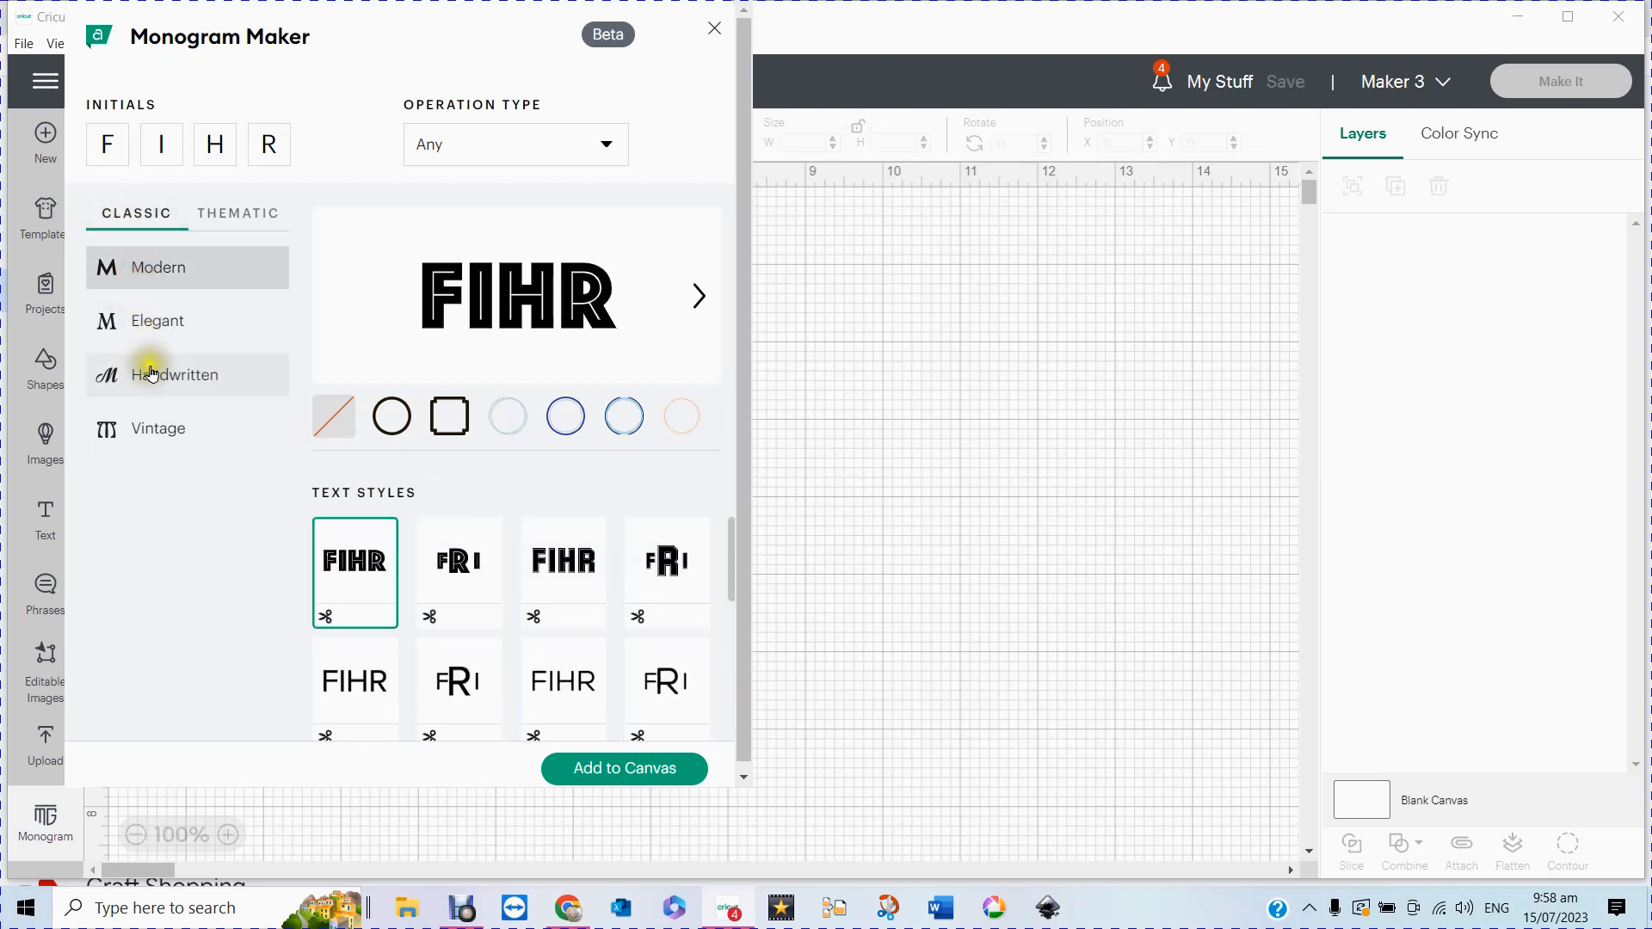
{"action": "left_click", "coordinate": [152, 339]}
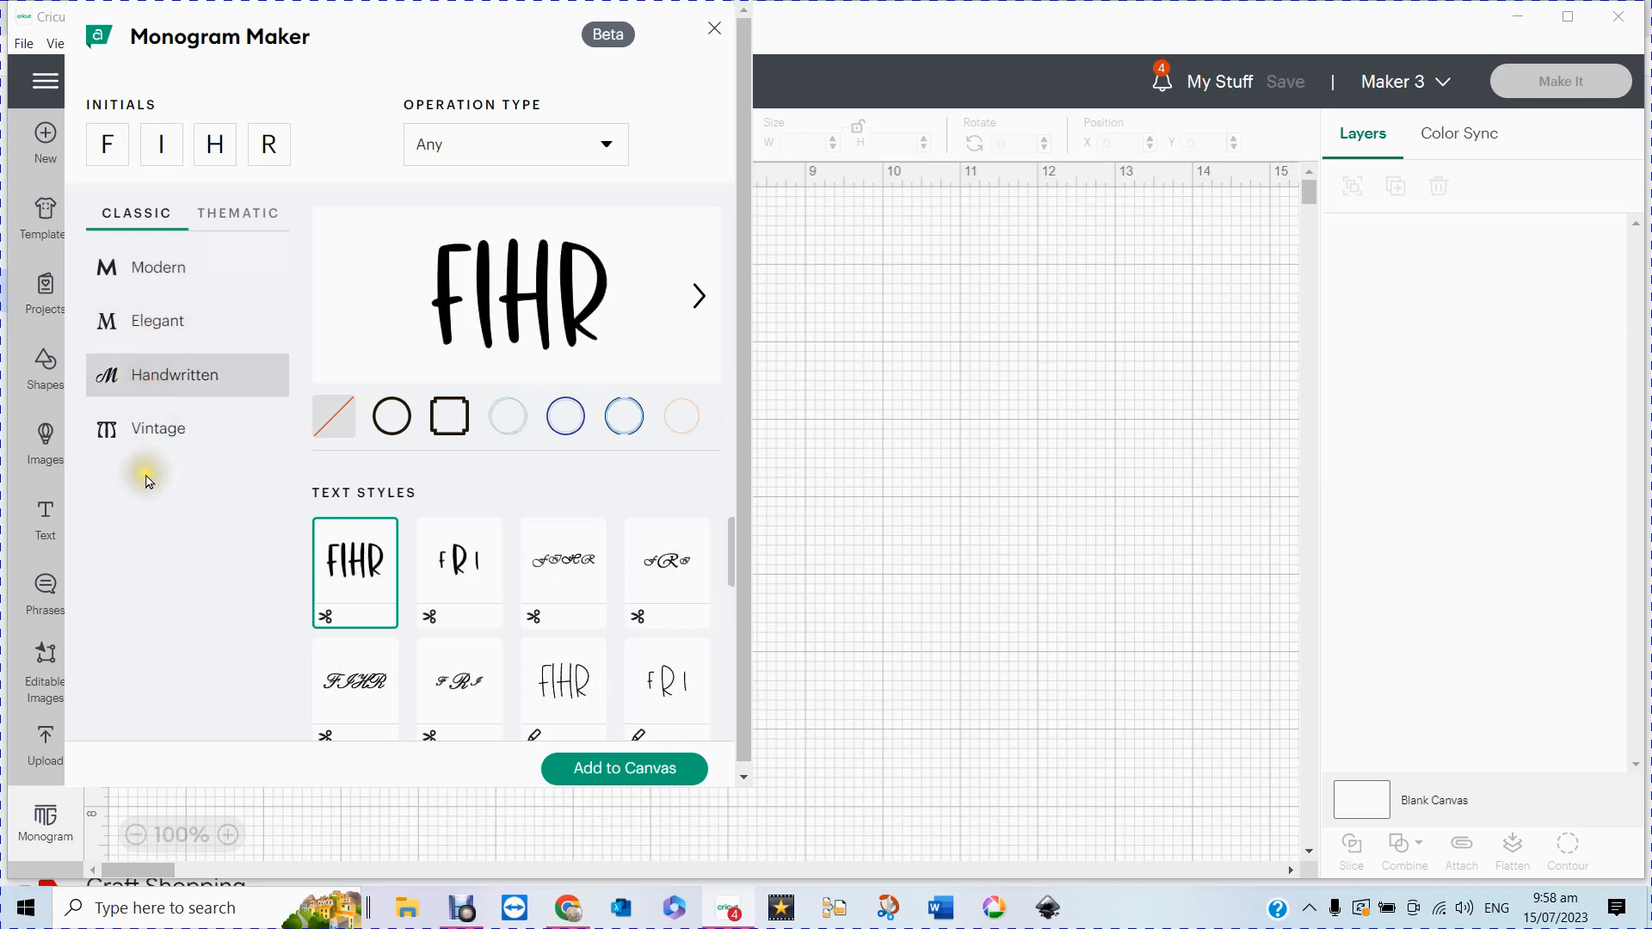
{"action": "left_click", "coordinate": [150, 436]}
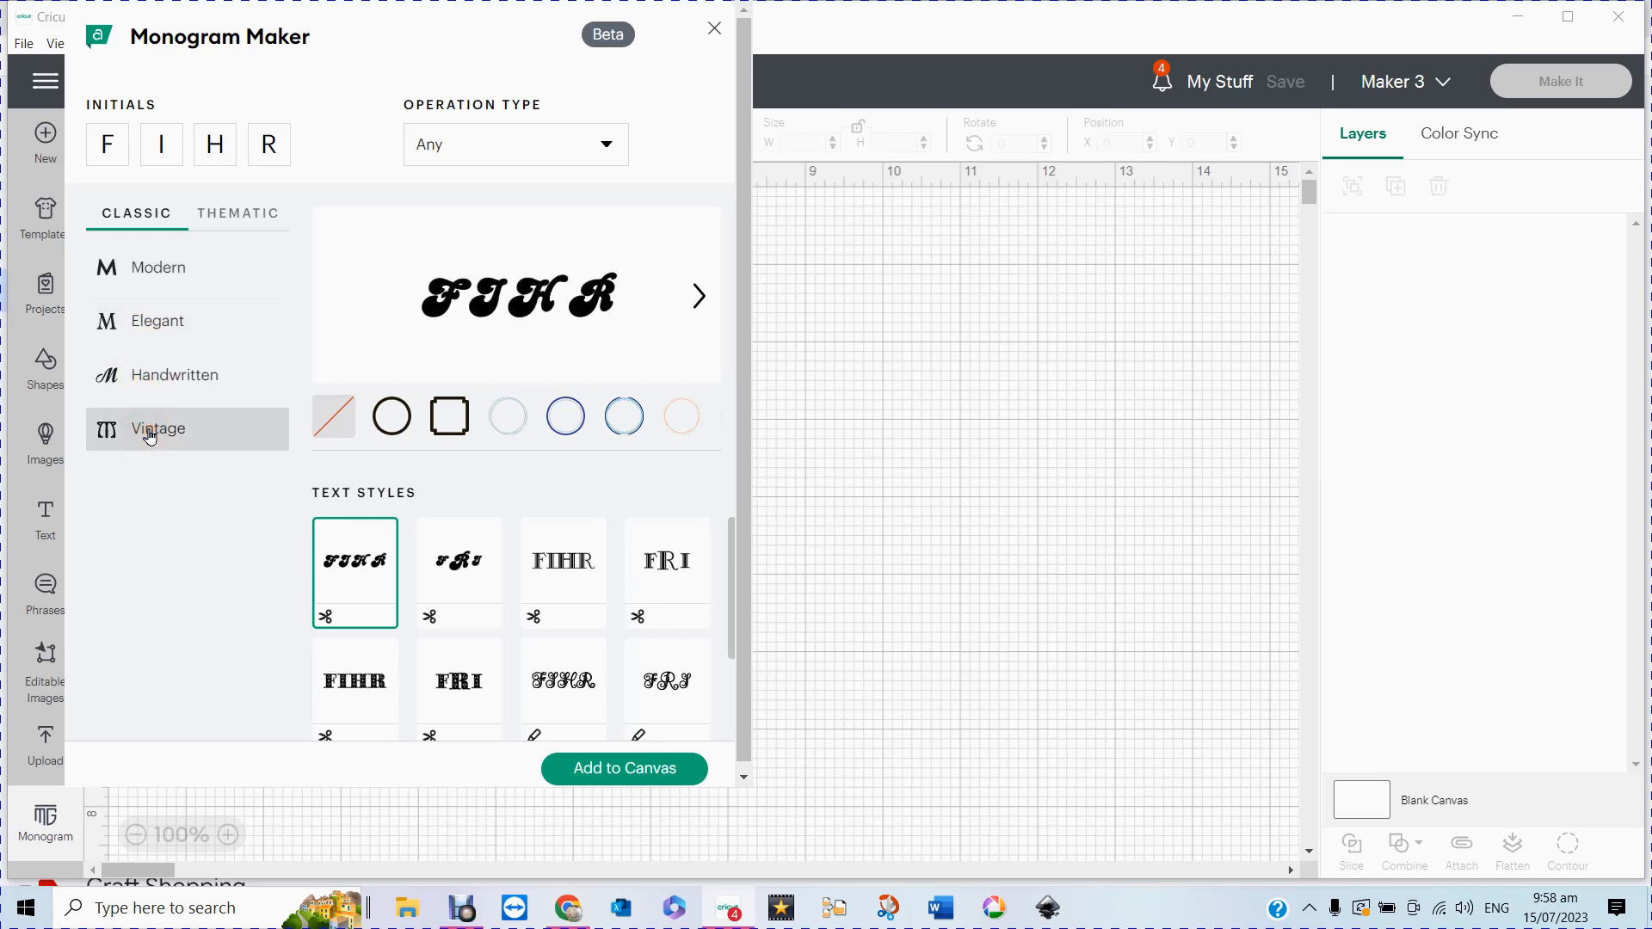
{"action": "scroll", "coordinate": [626, 611], "scroll_direction": "down", "scroll_amount": 1}
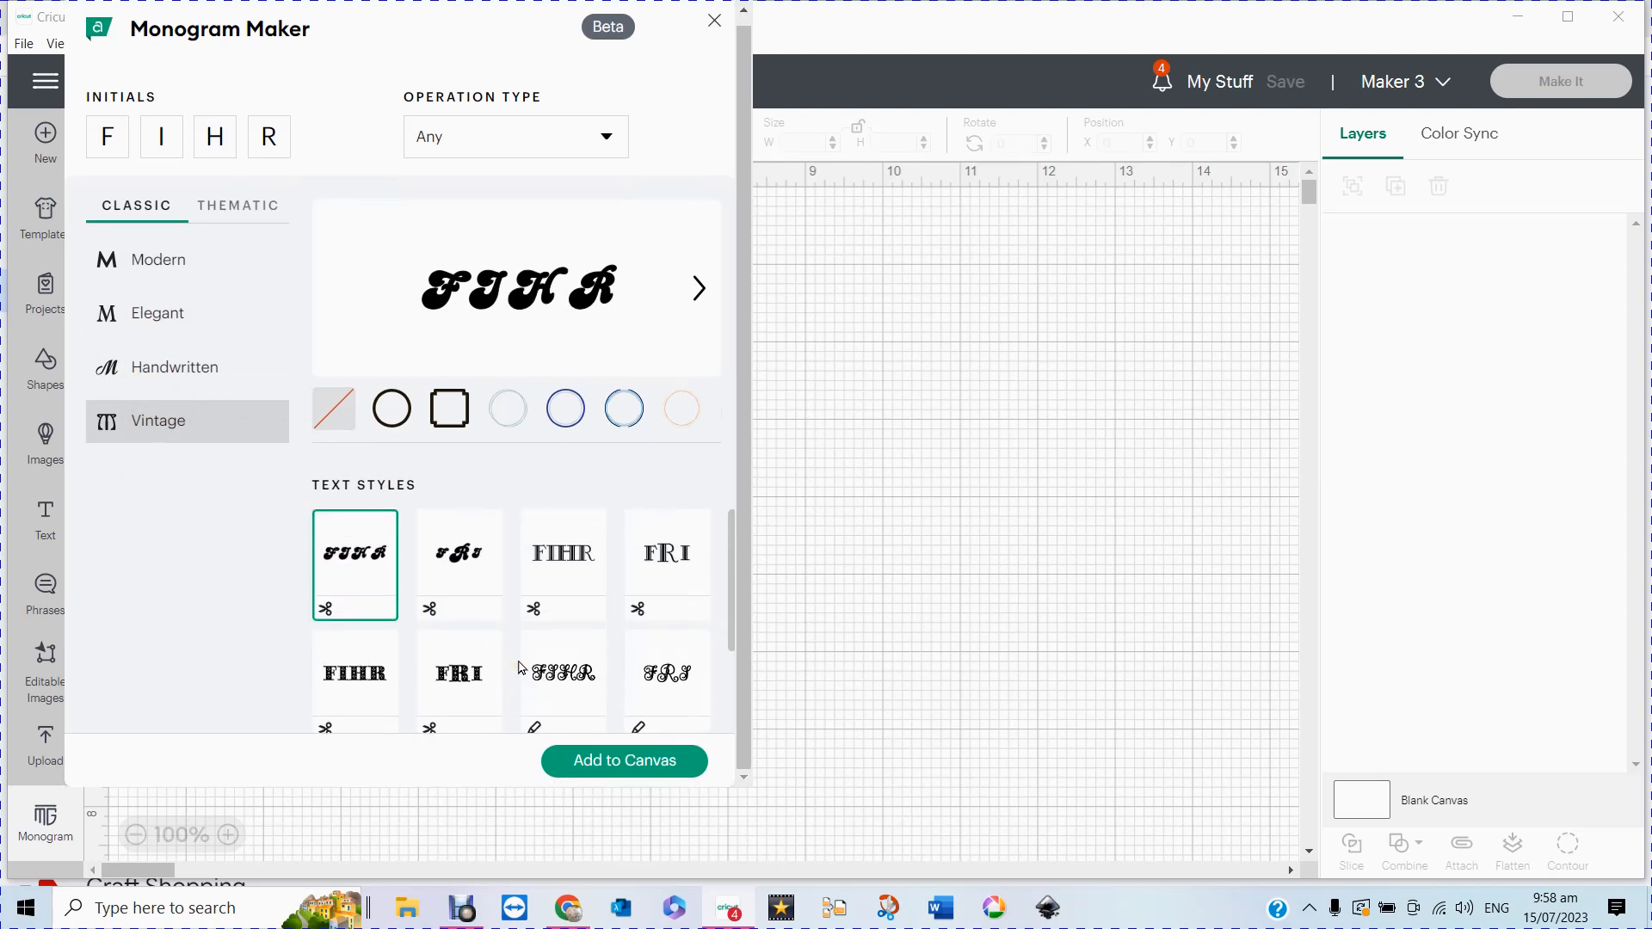
{"action": "scroll", "coordinate": [520, 667], "scroll_direction": "down", "scroll_amount": 1}
{"action": "scroll", "coordinate": [520, 668], "scroll_direction": "up", "scroll_amount": 1}
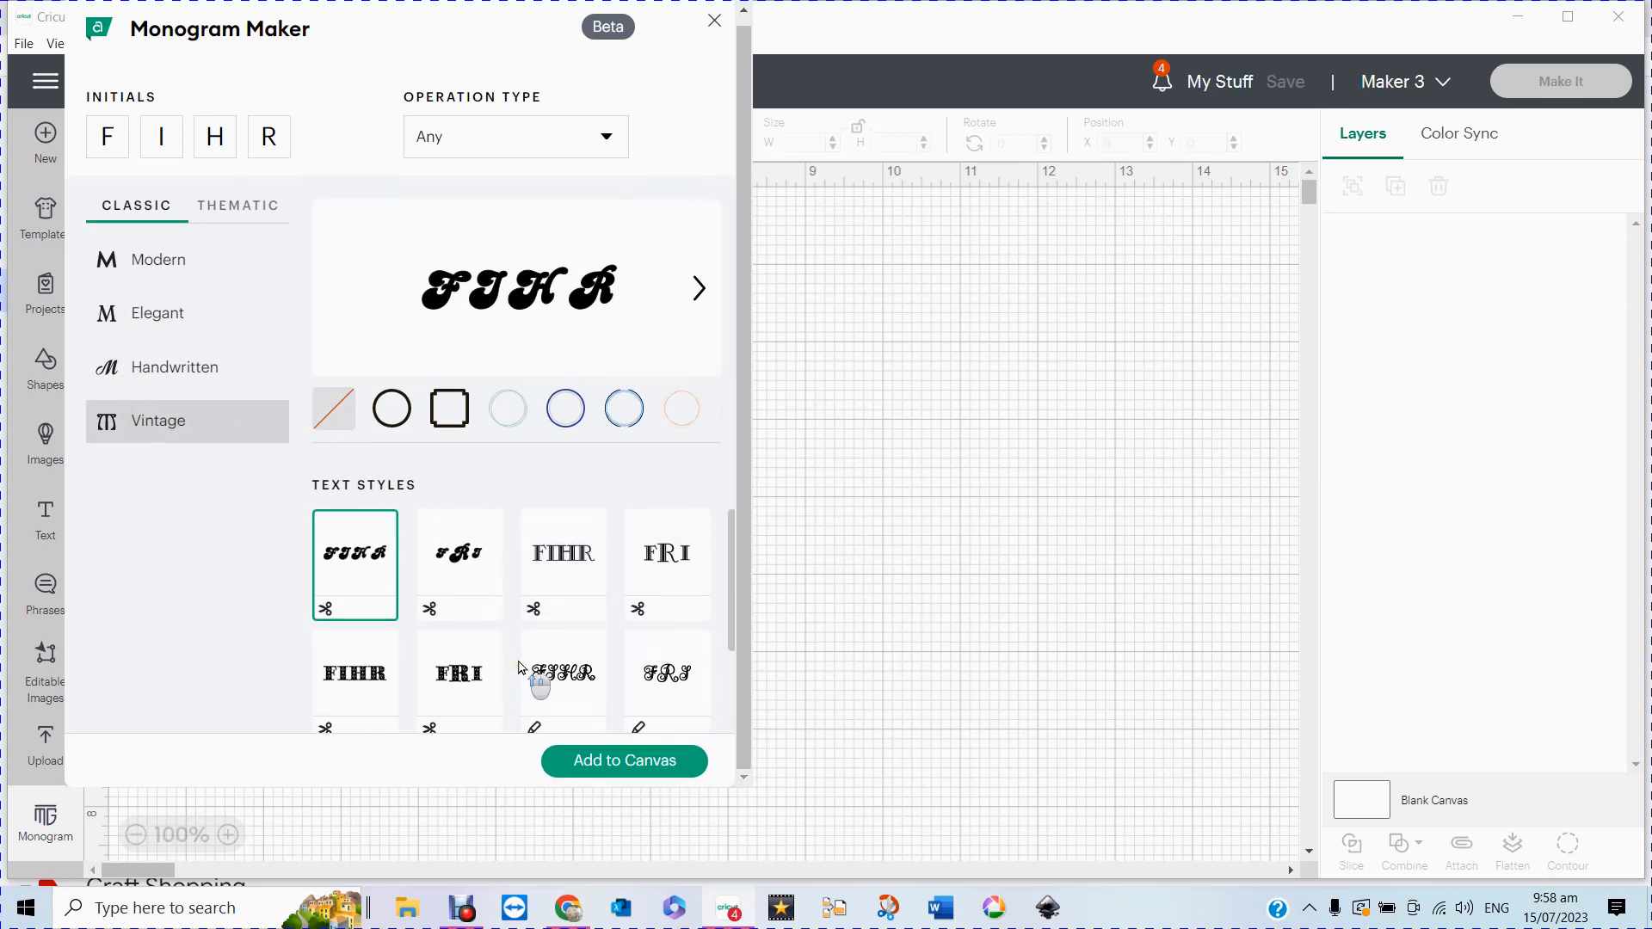
{"action": "left_click", "coordinate": [564, 556]}
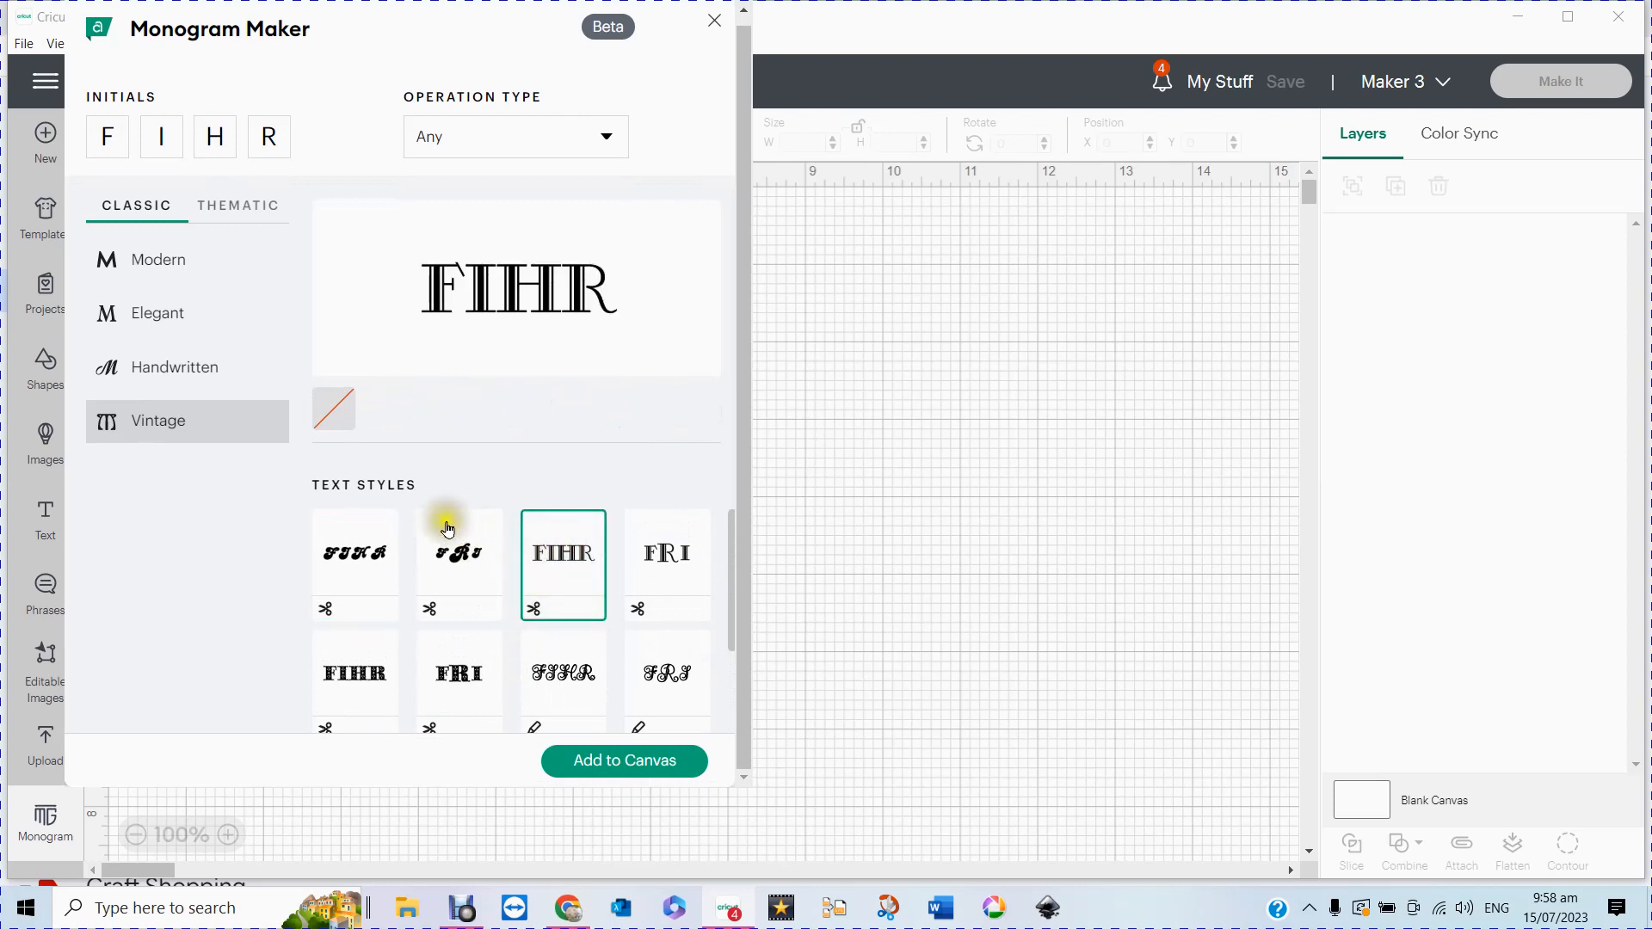
Step: Try the Thematic Botanical frames on the monogram: the pale green laurel, the sunflower and the red hibiscus with leaves
{"action": "left_click", "coordinate": [241, 208]}
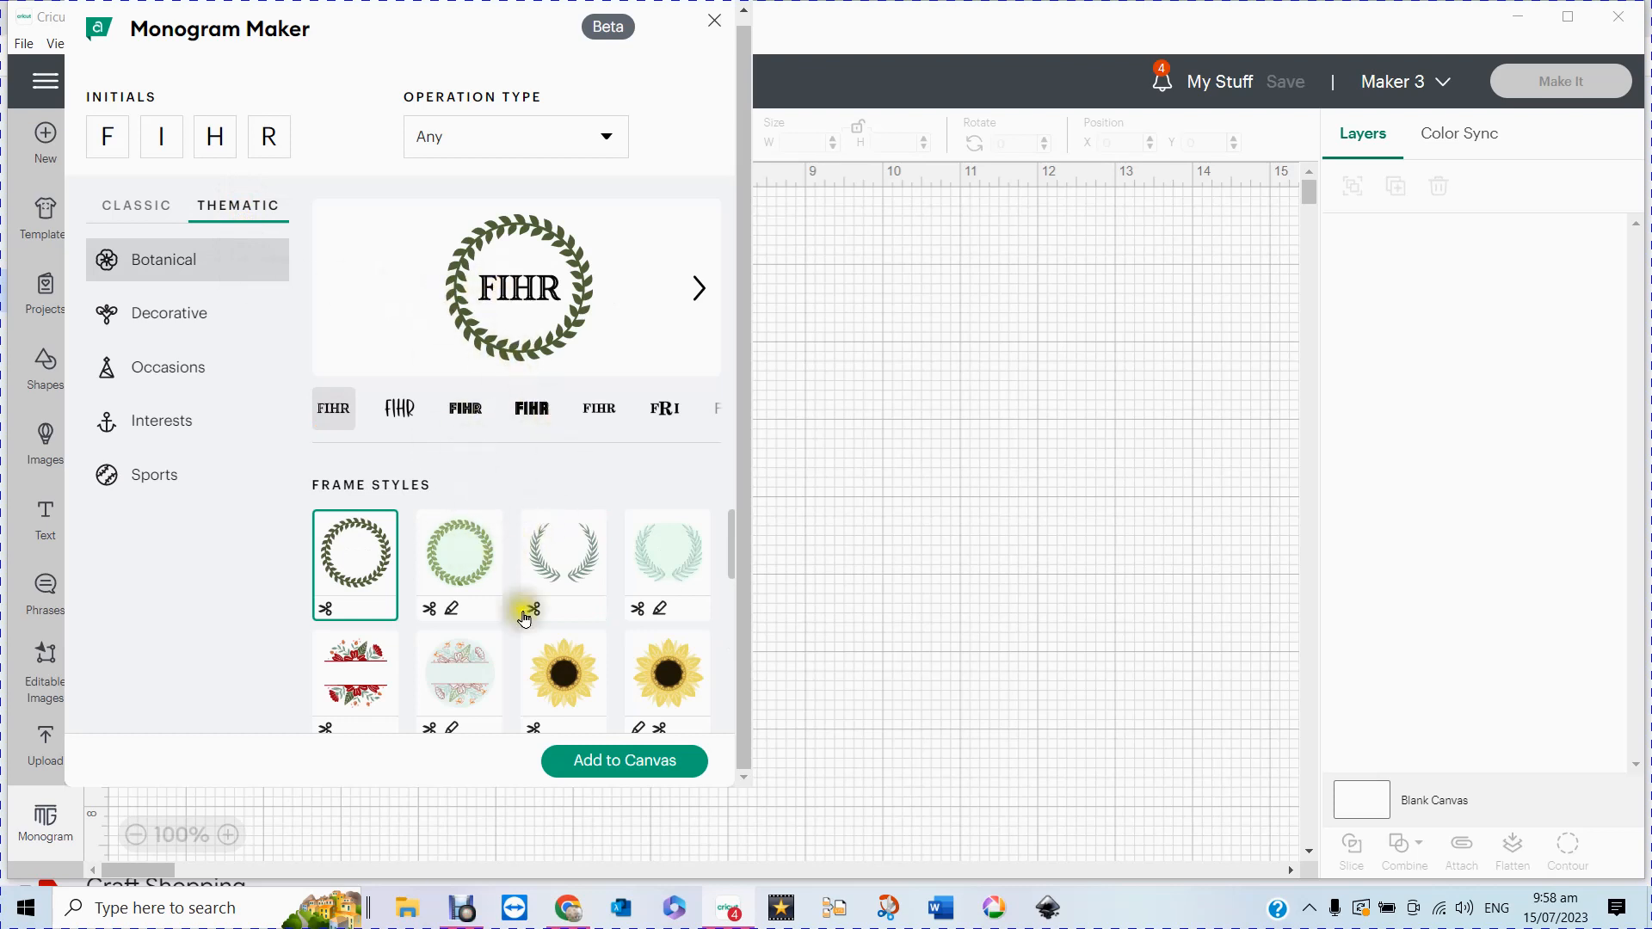
{"action": "left_click", "coordinate": [675, 576]}
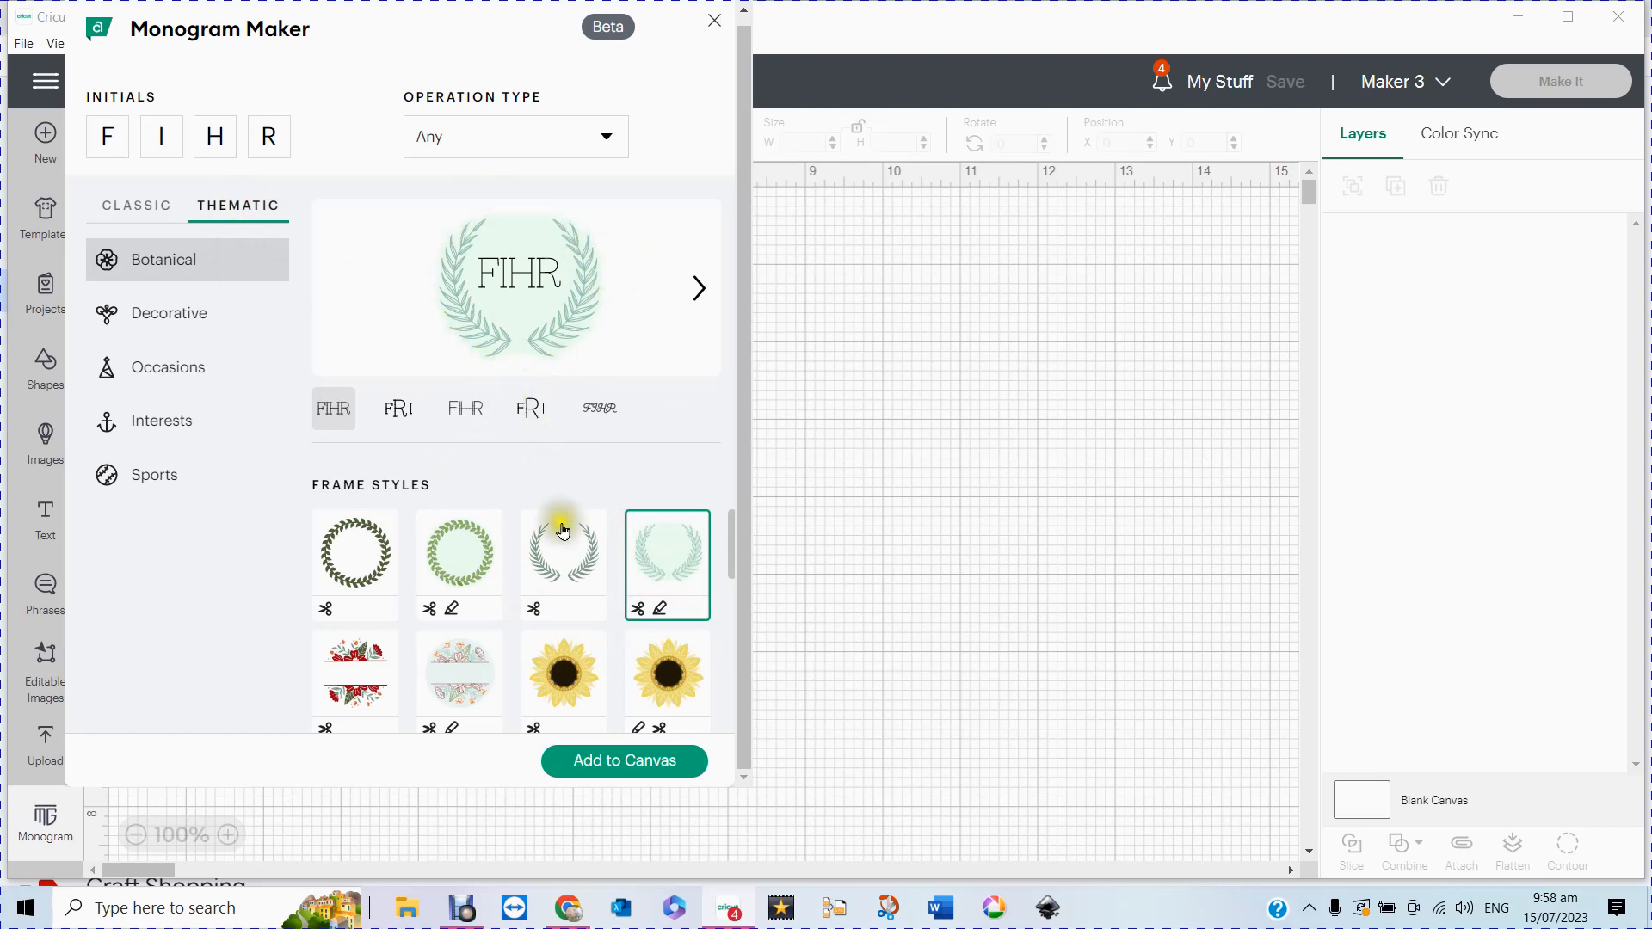
{"action": "scroll", "coordinate": [551, 701], "scroll_direction": "down", "scroll_amount": 1}
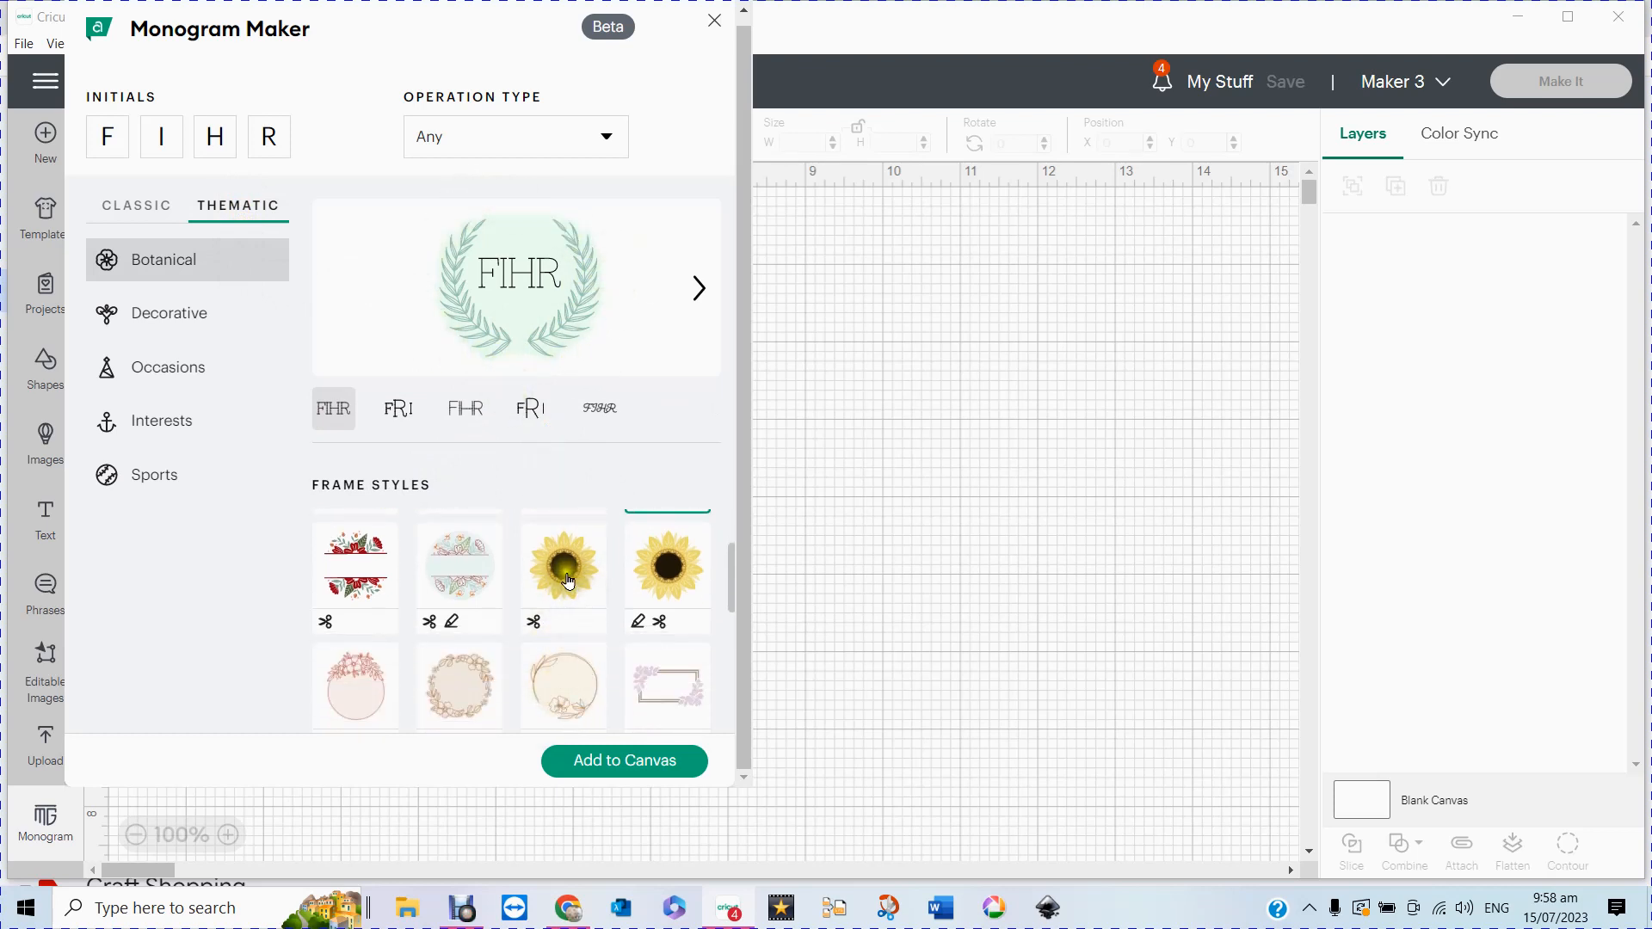
{"action": "left_click", "coordinate": [568, 583]}
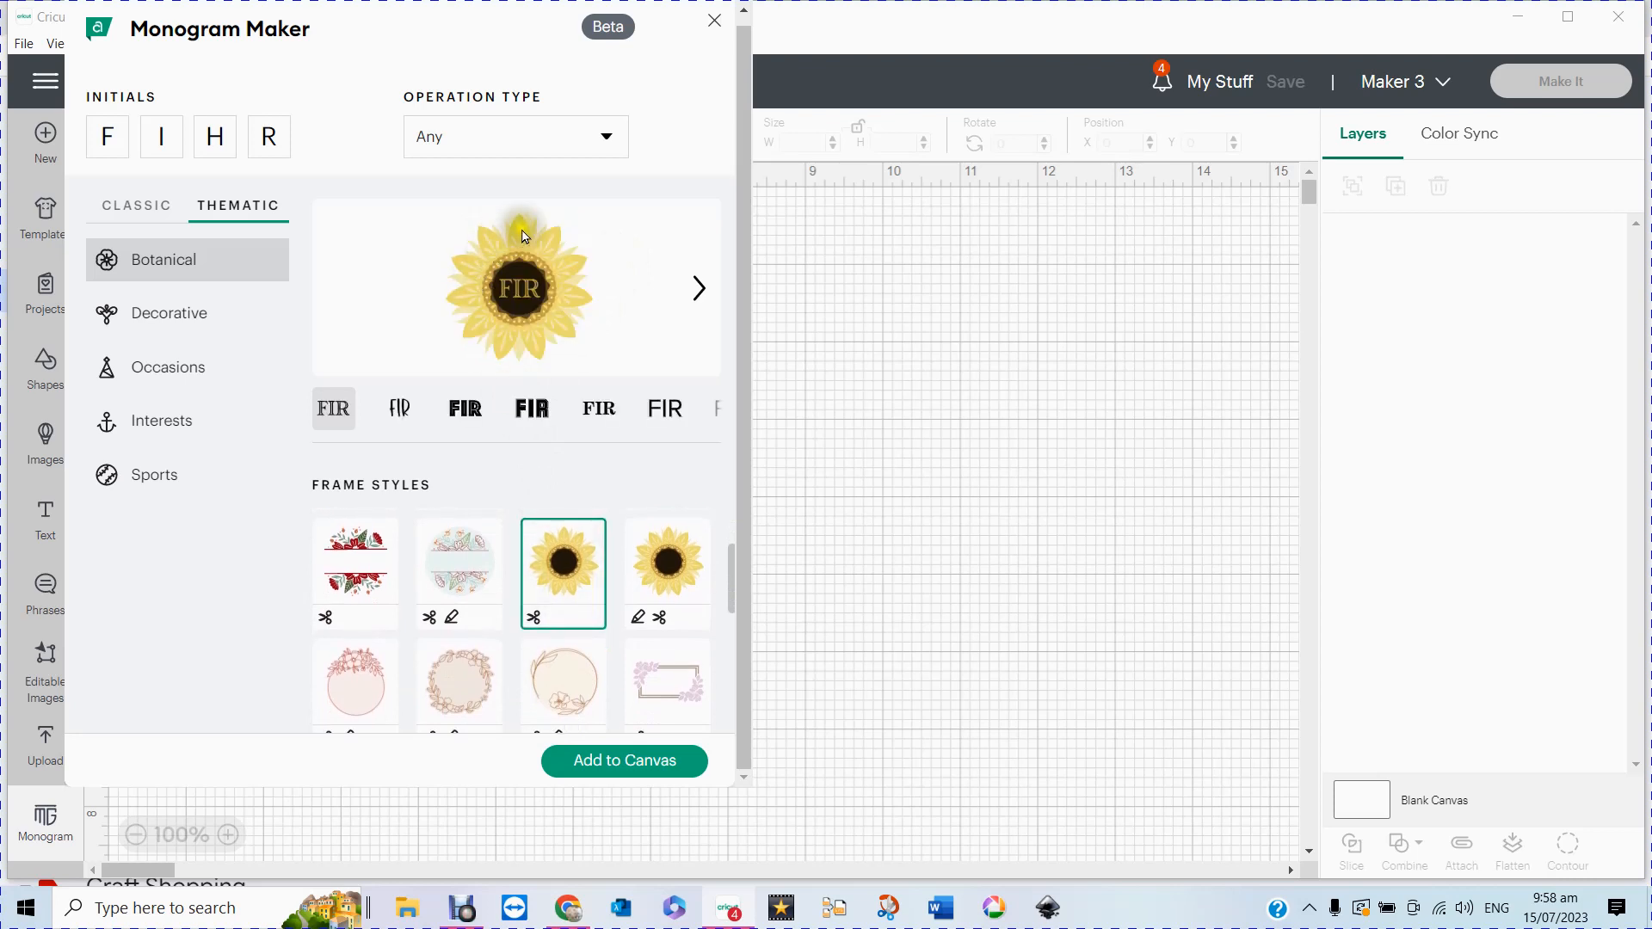
{"action": "scroll", "coordinate": [462, 680], "scroll_direction": "down", "scroll_amount": 2}
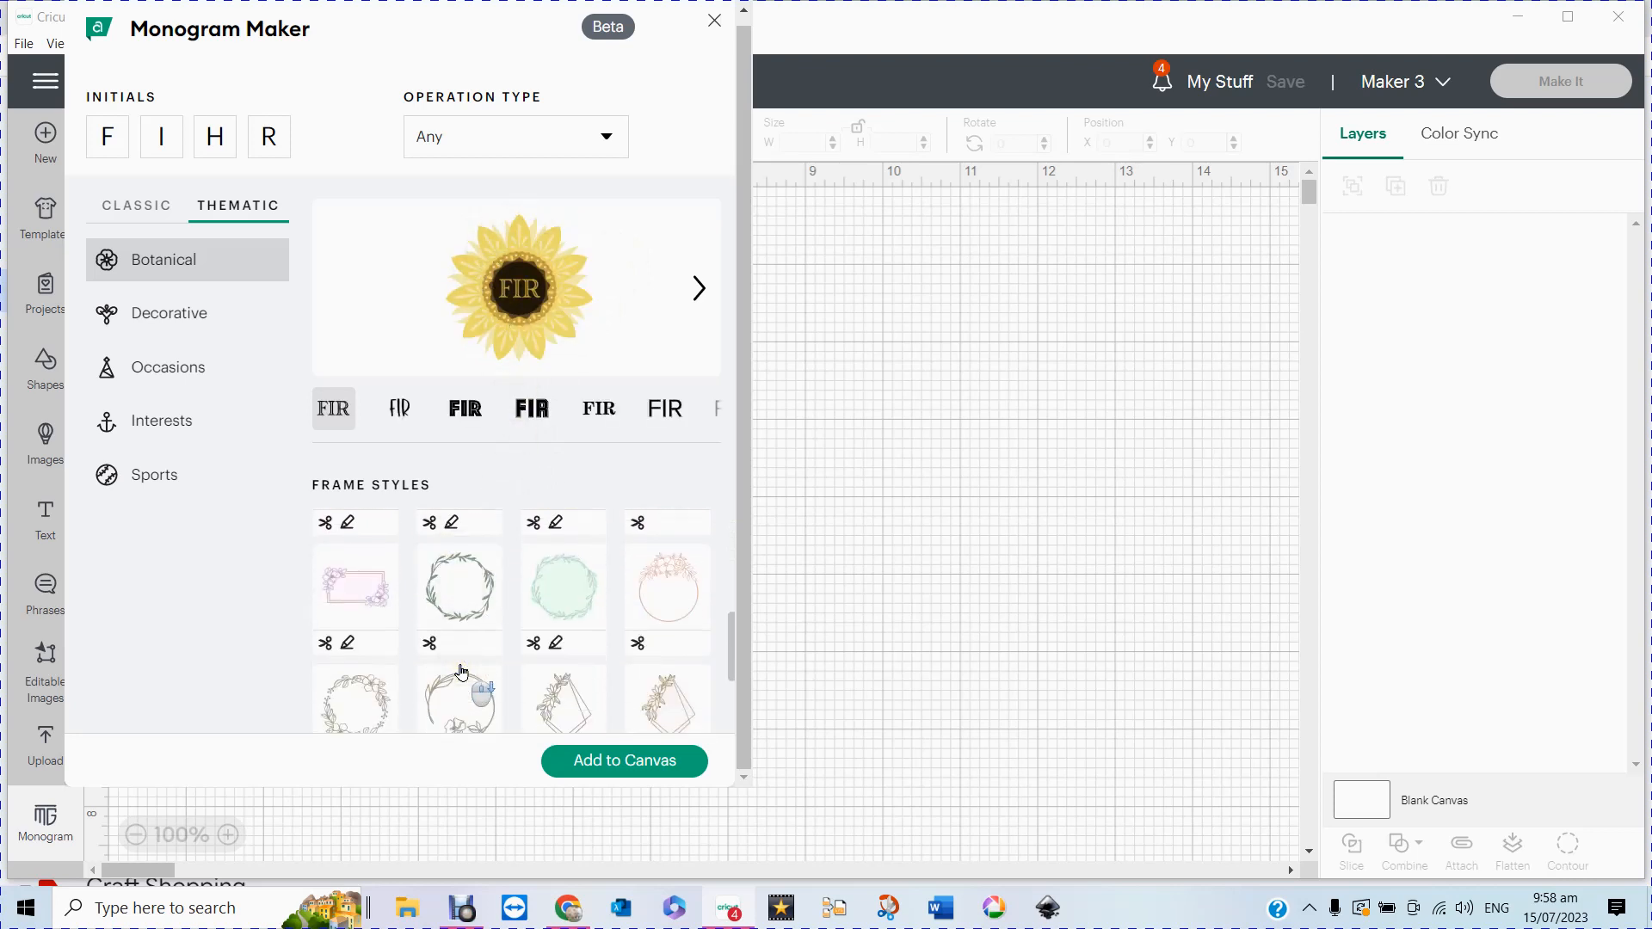
{"action": "scroll", "coordinate": [462, 673], "scroll_direction": "down", "scroll_amount": 2}
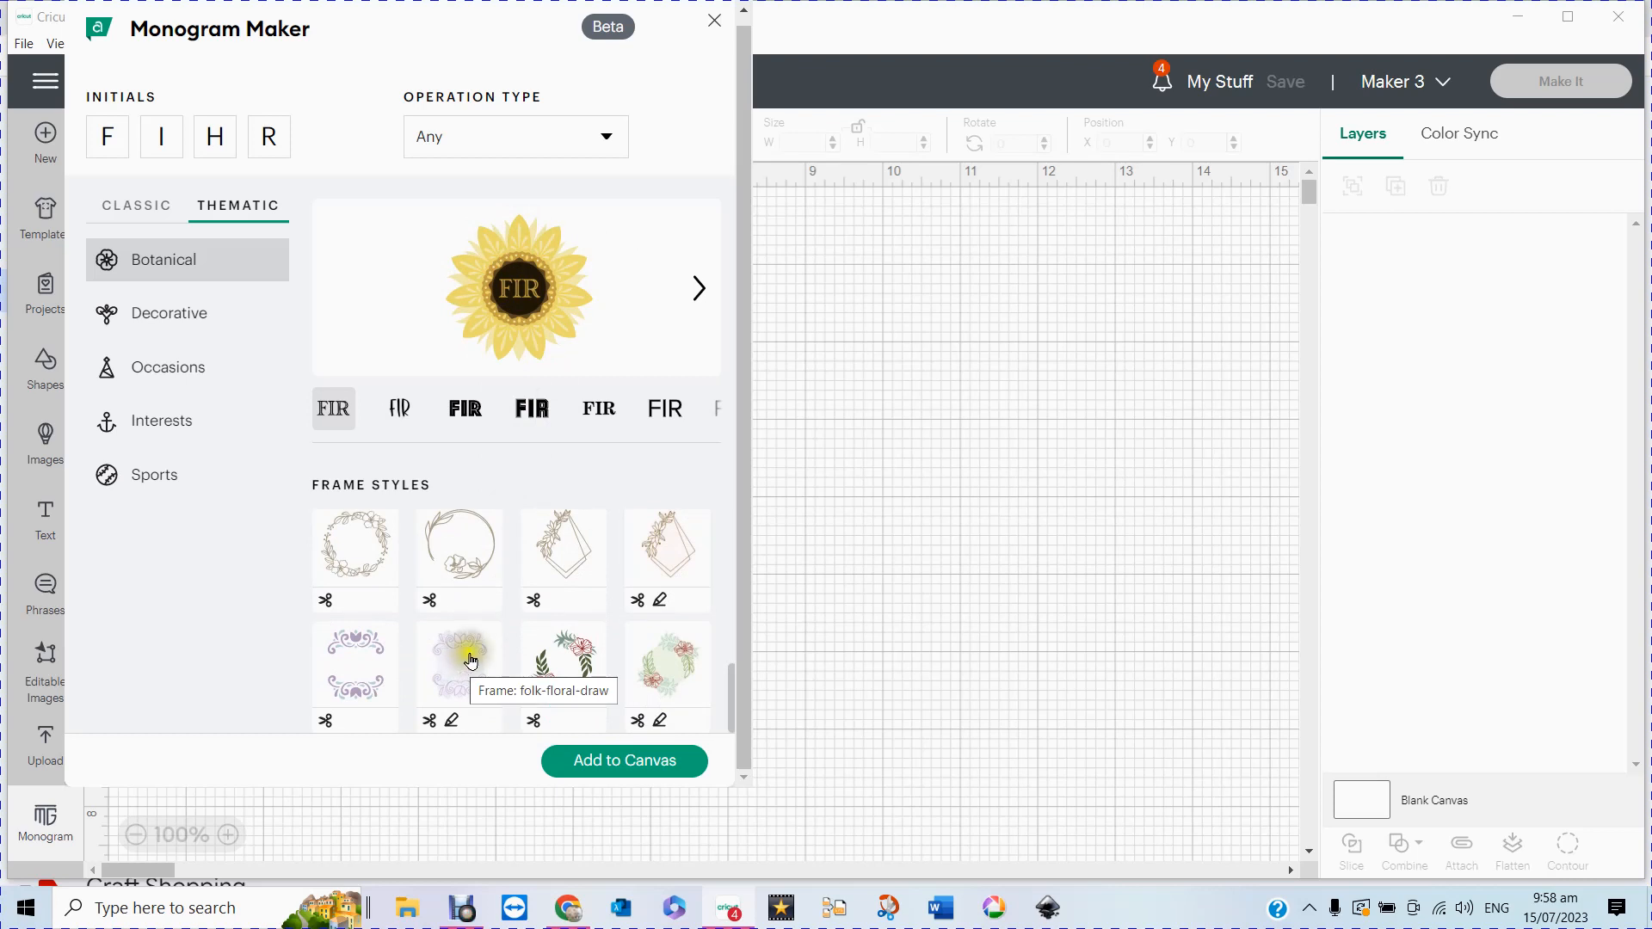
{"action": "left_click", "coordinate": [578, 663]}
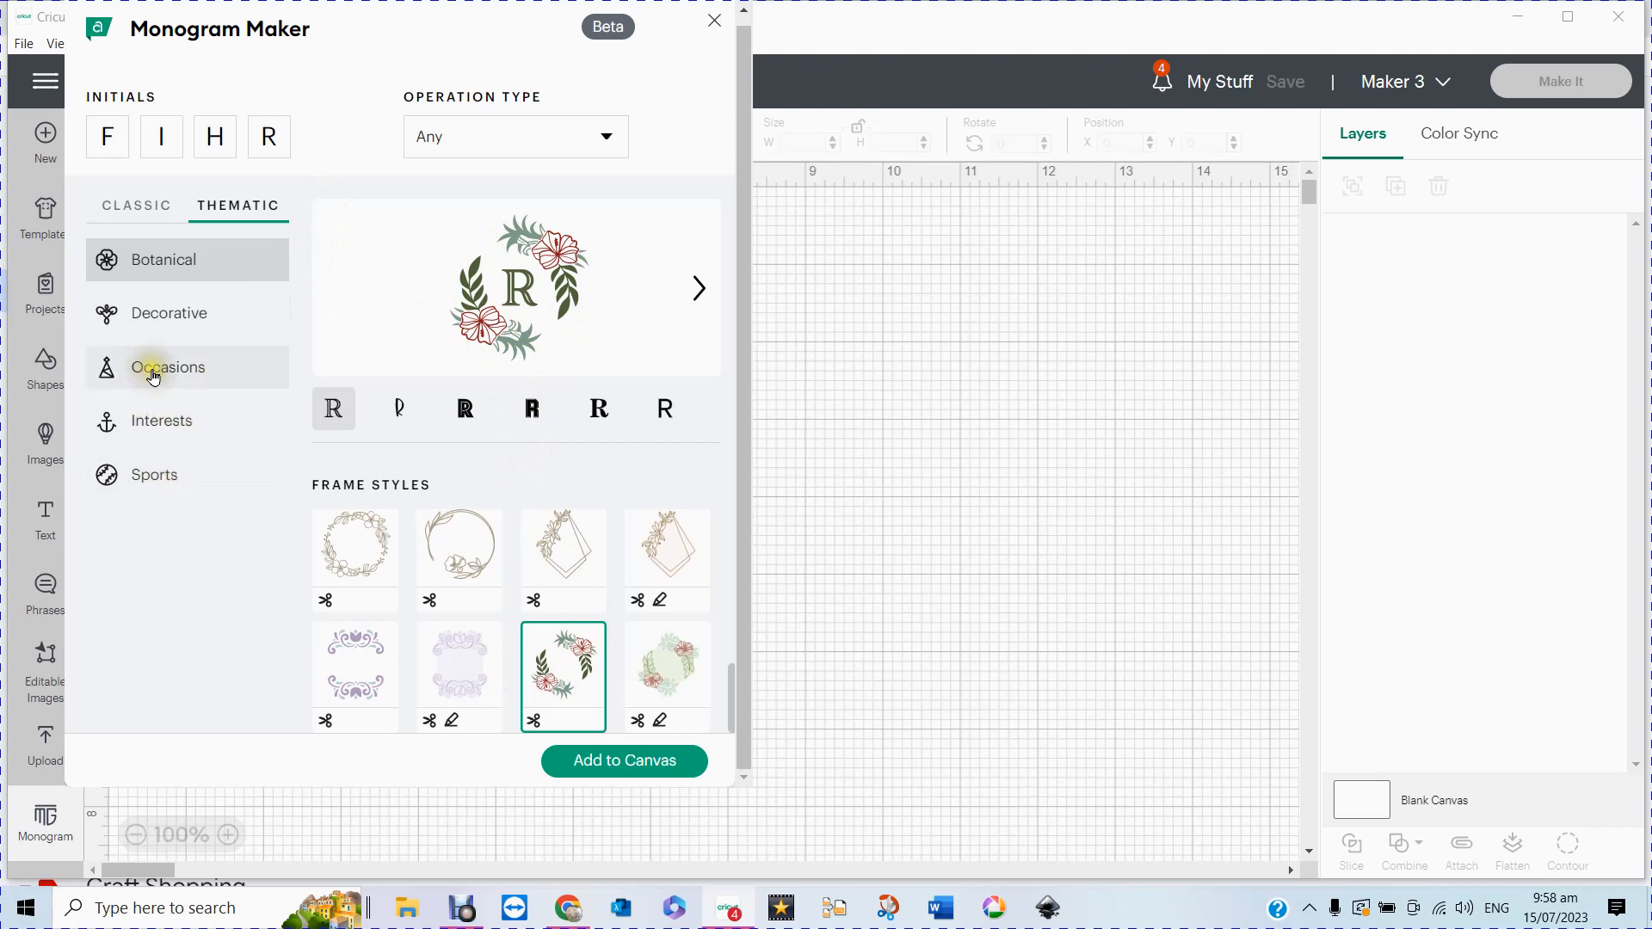
Step: Look through the Occasions, Decorative, Botanical, Interests and Sports thematic frame categories
{"action": "left_click", "coordinate": [152, 373]}
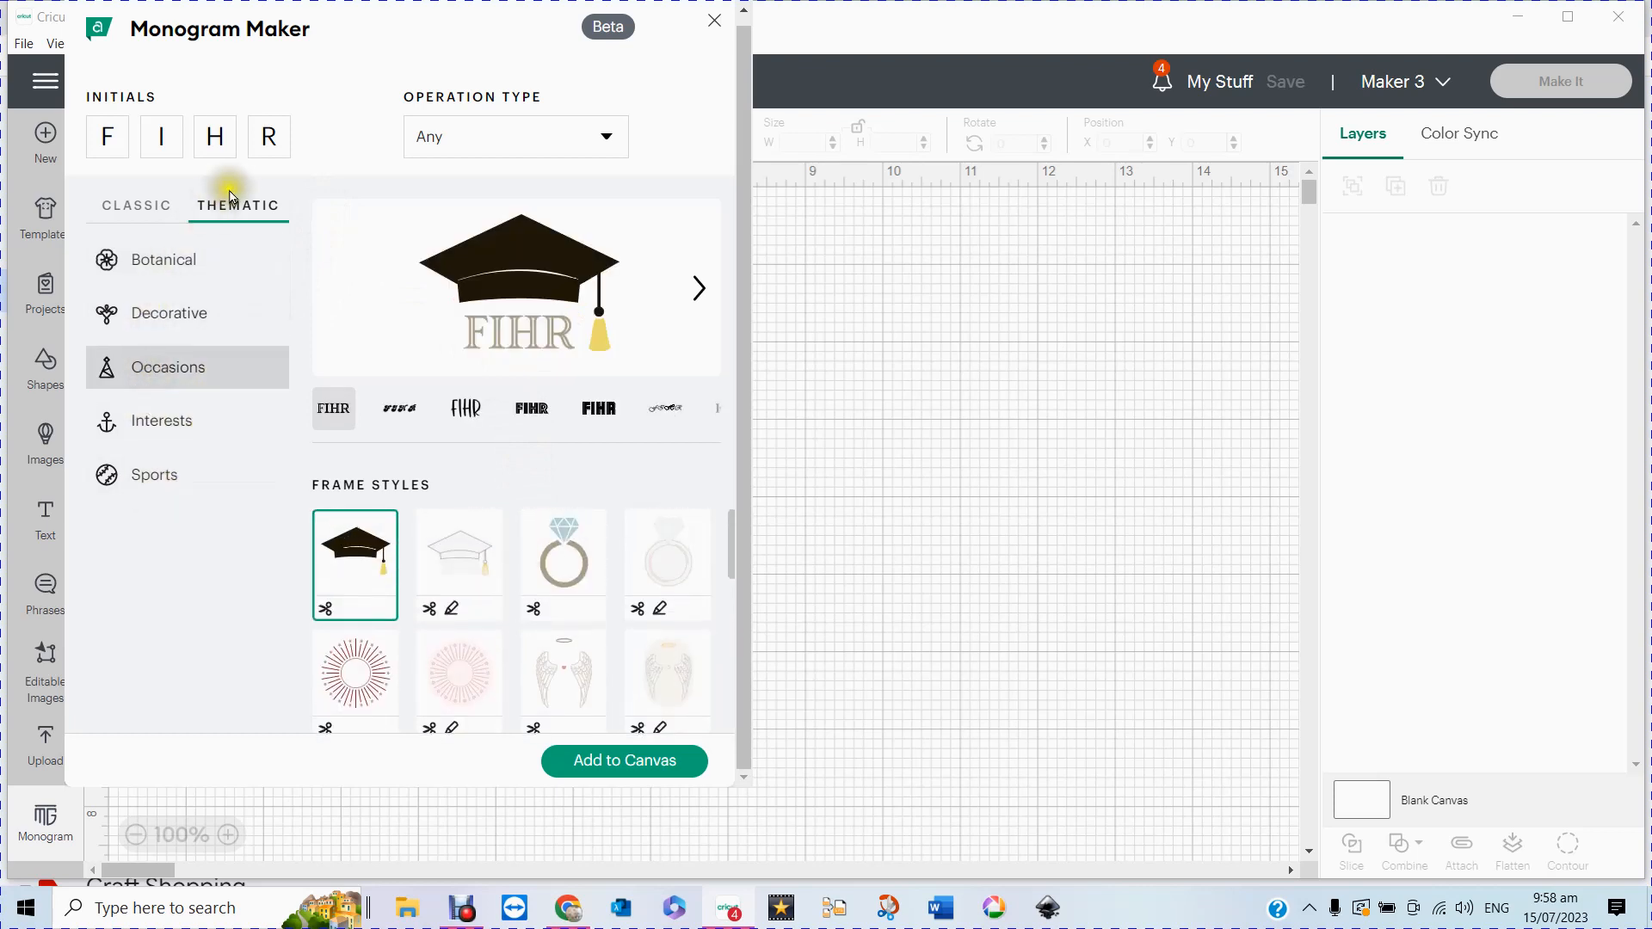
{"action": "left_click", "coordinate": [159, 323]}
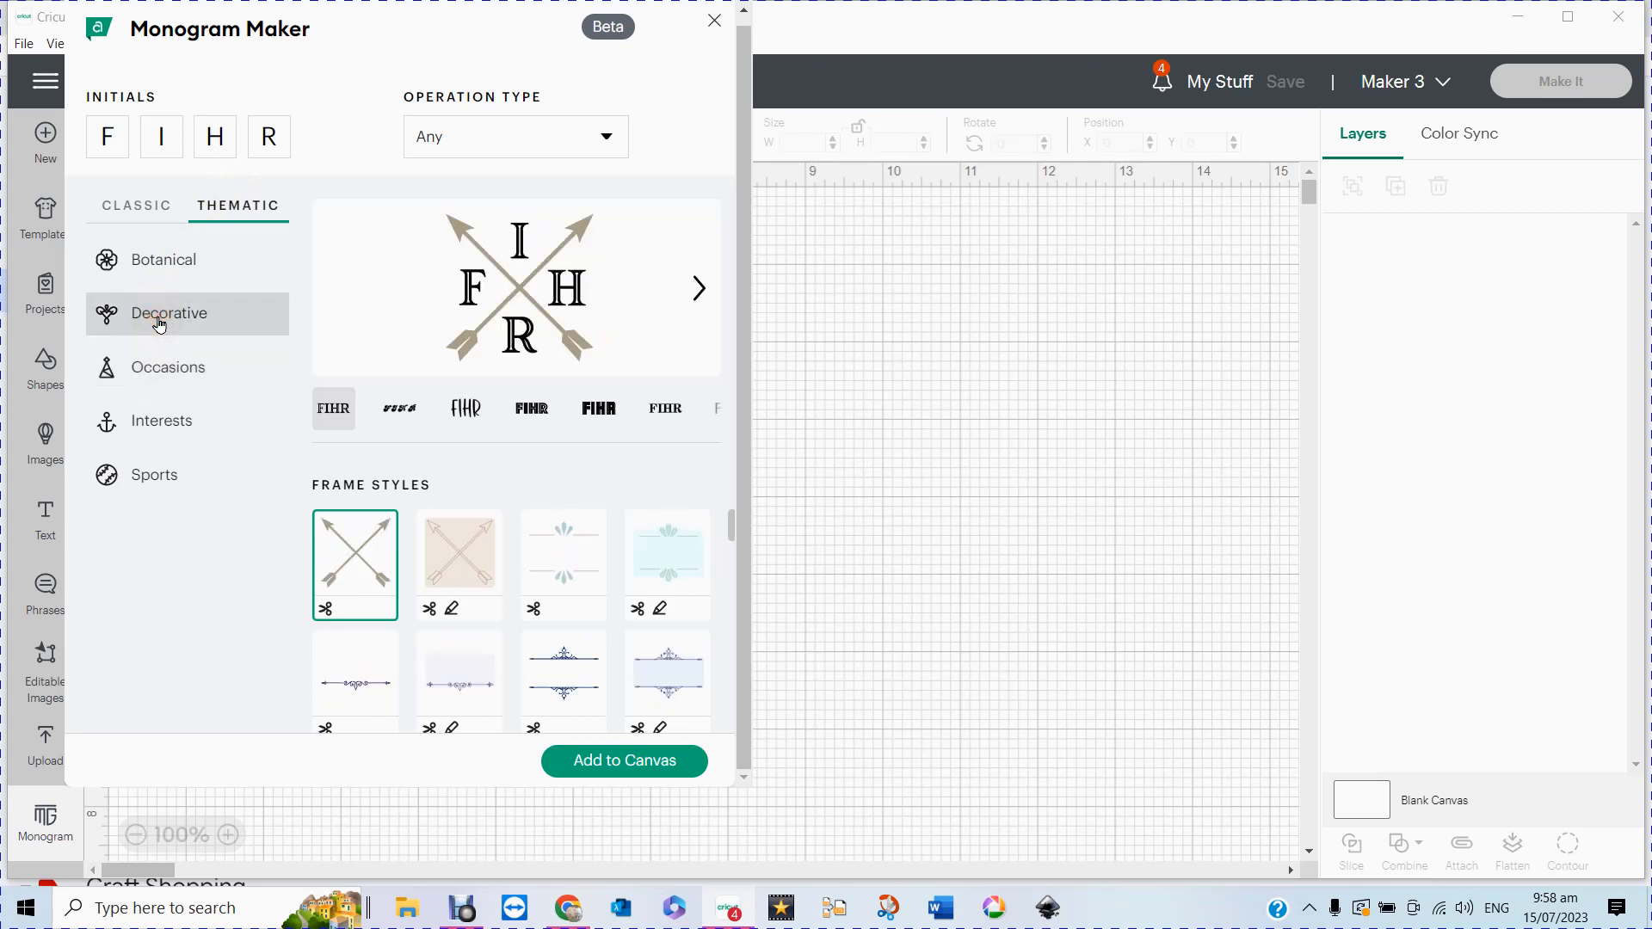
{"action": "left_click", "coordinate": [159, 263]}
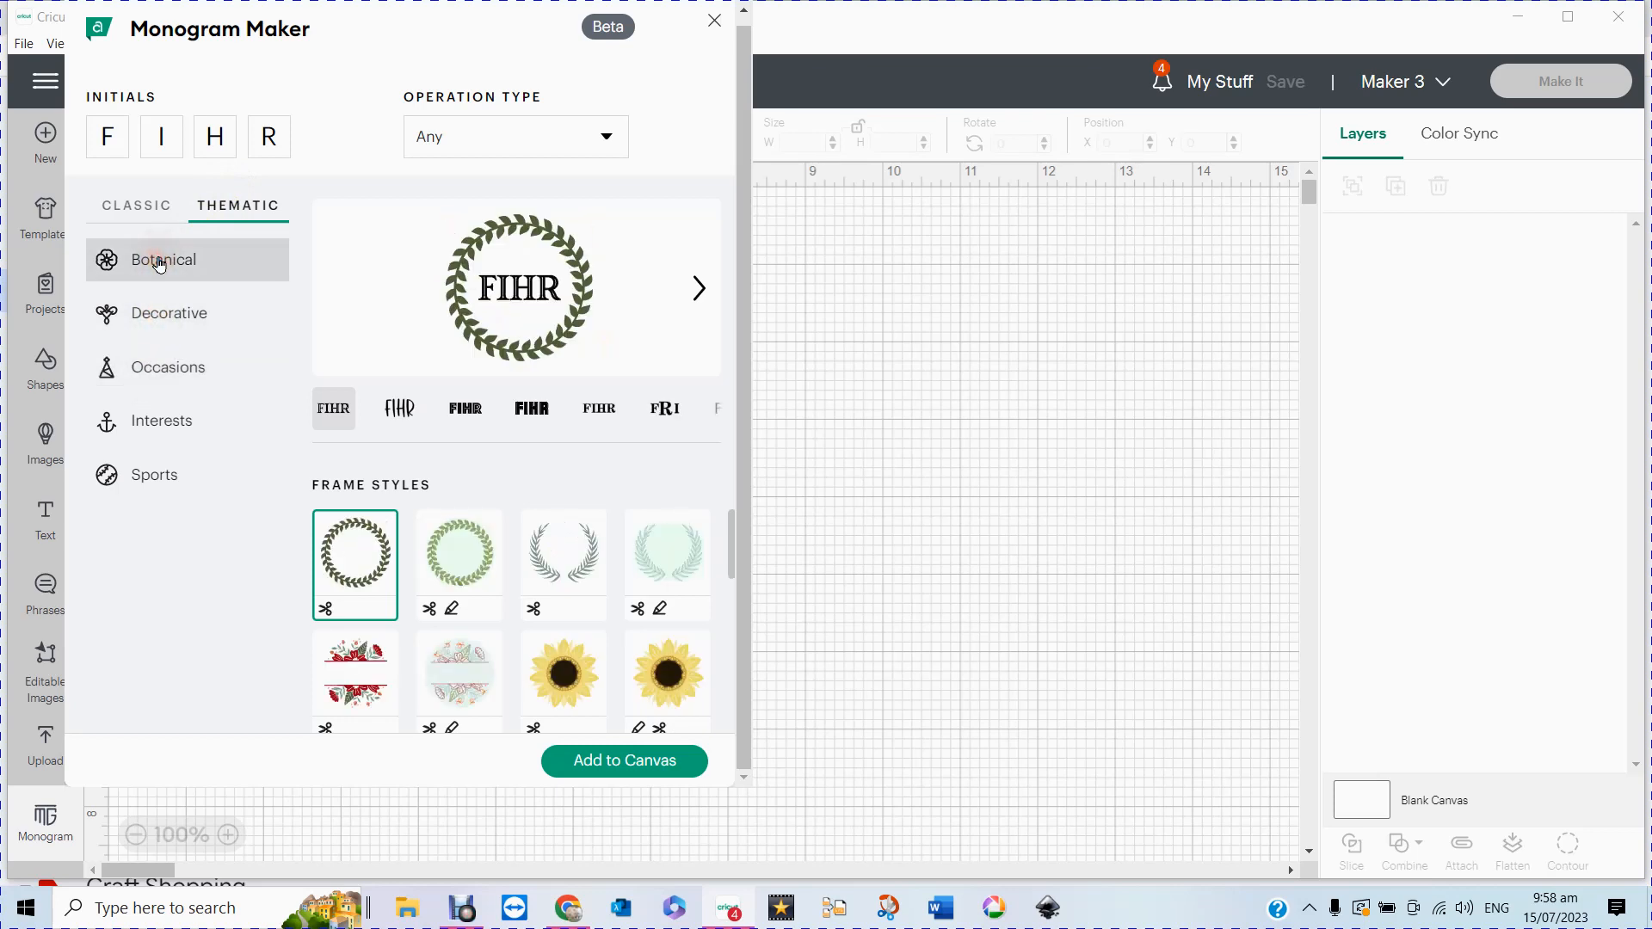
{"action": "left_click", "coordinate": [125, 425]}
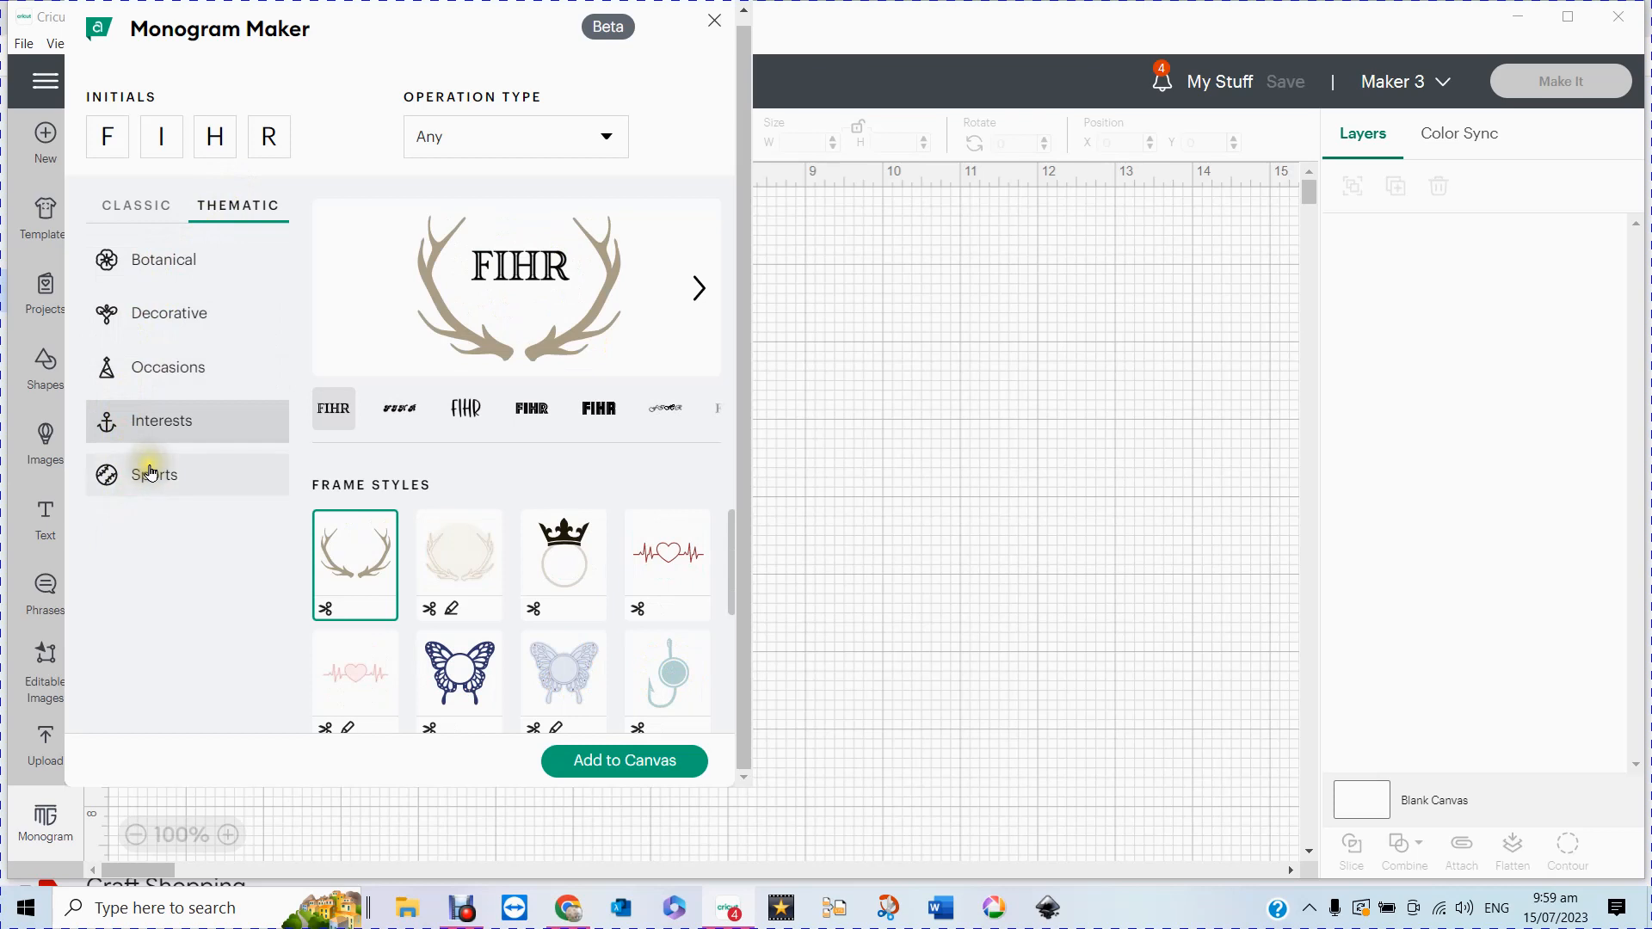
{"action": "left_click", "coordinate": [151, 472]}
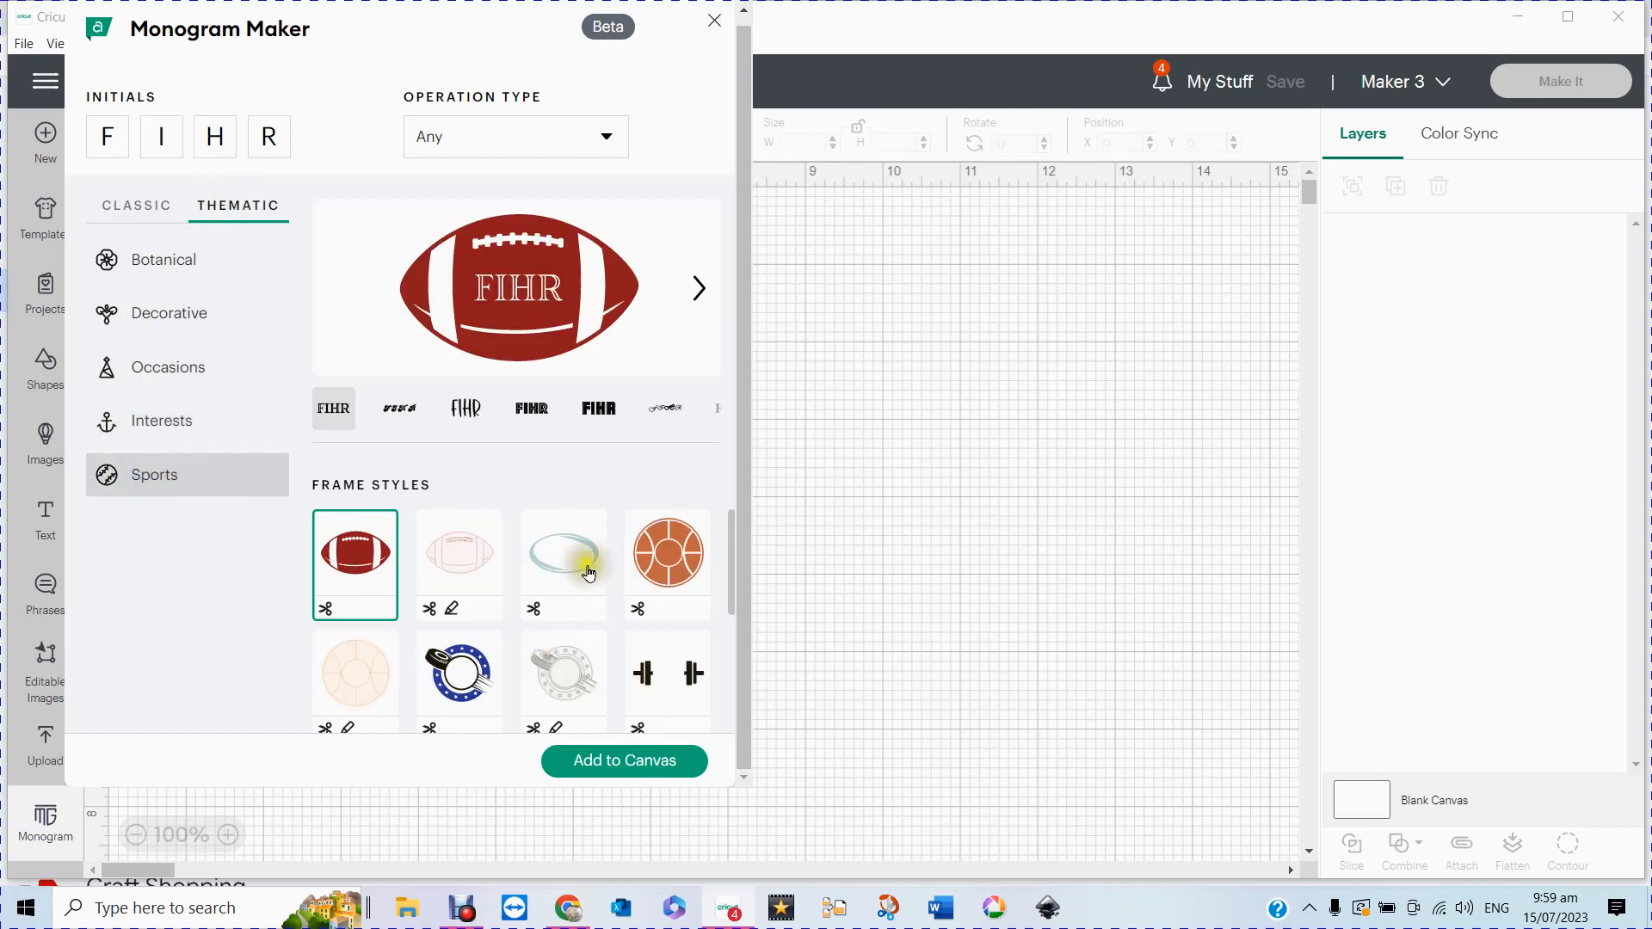
{"action": "scroll", "coordinate": [430, 602], "scroll_direction": "down", "scroll_amount": 3}
{"action": "scroll", "coordinate": [431, 615], "scroll_direction": "up", "scroll_amount": 3}
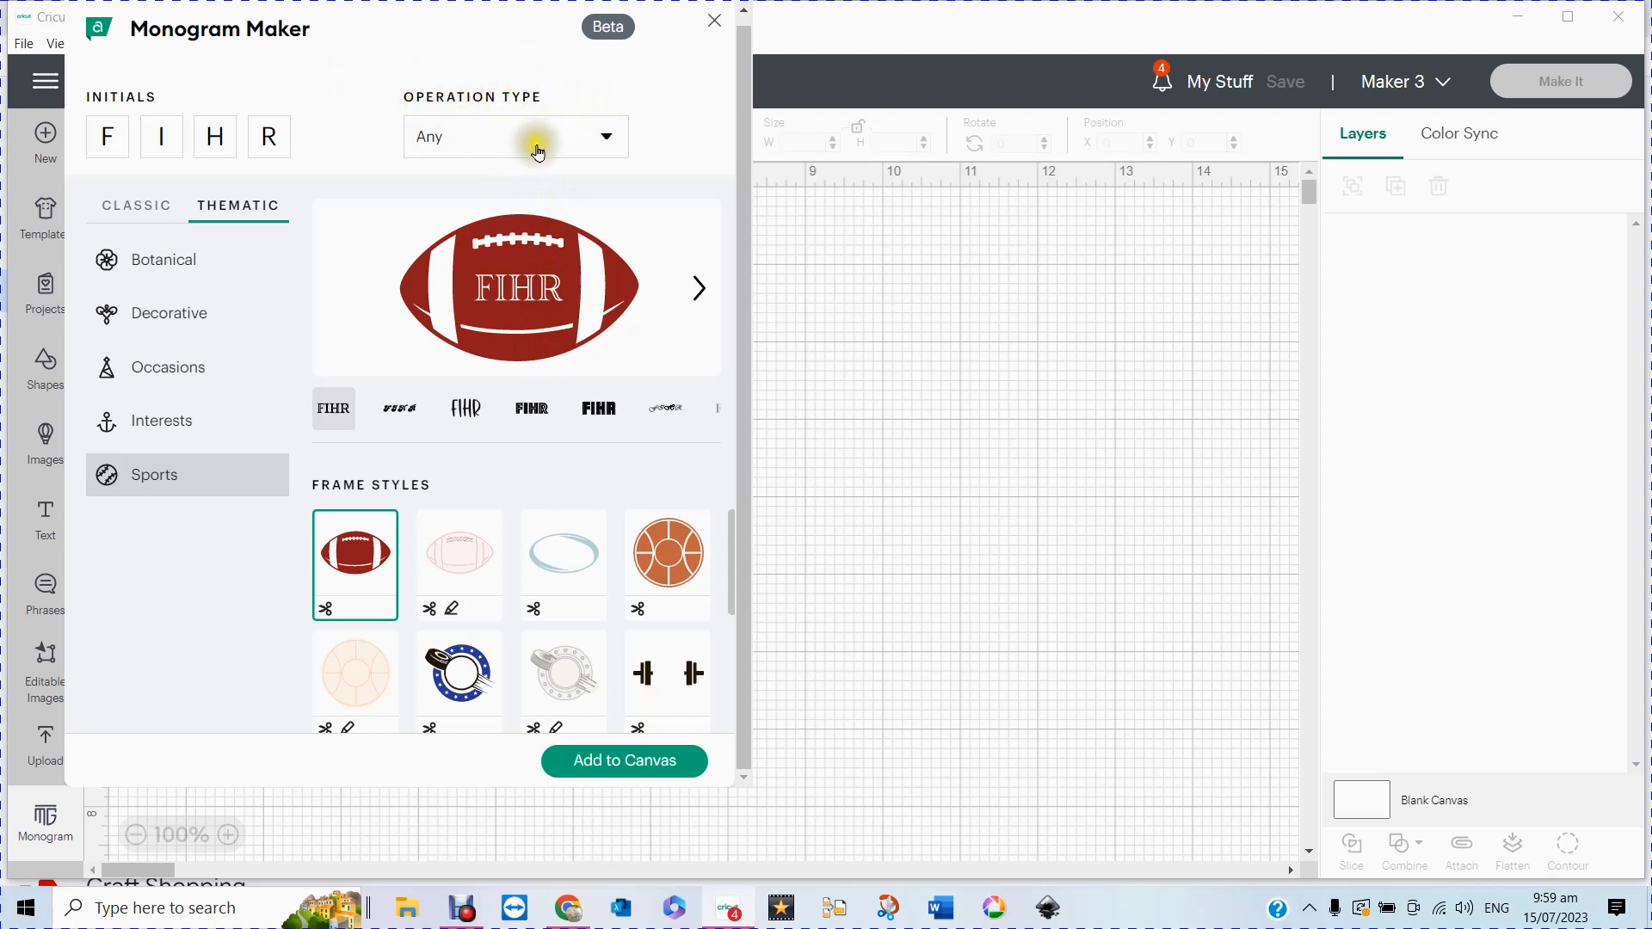
Step: Filter the Sports frames by the Cut and the Cut + Draw operation types, and reset the operation type to Any
{"action": "left_click", "coordinate": [605, 142]}
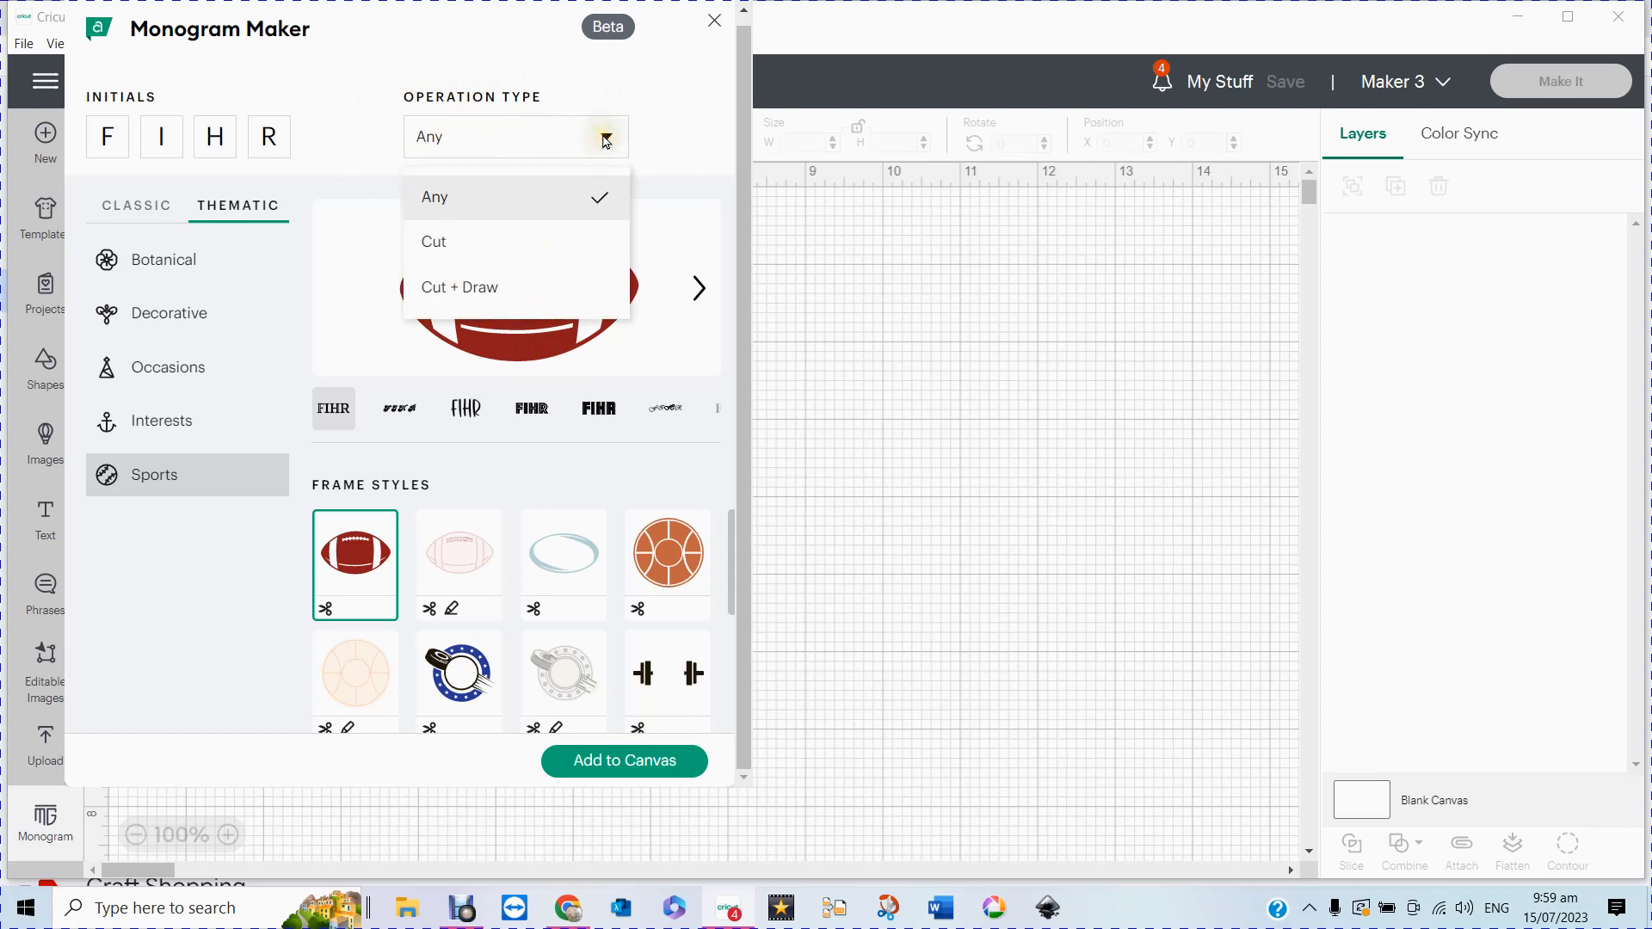
{"action": "left_click", "coordinate": [487, 251]}
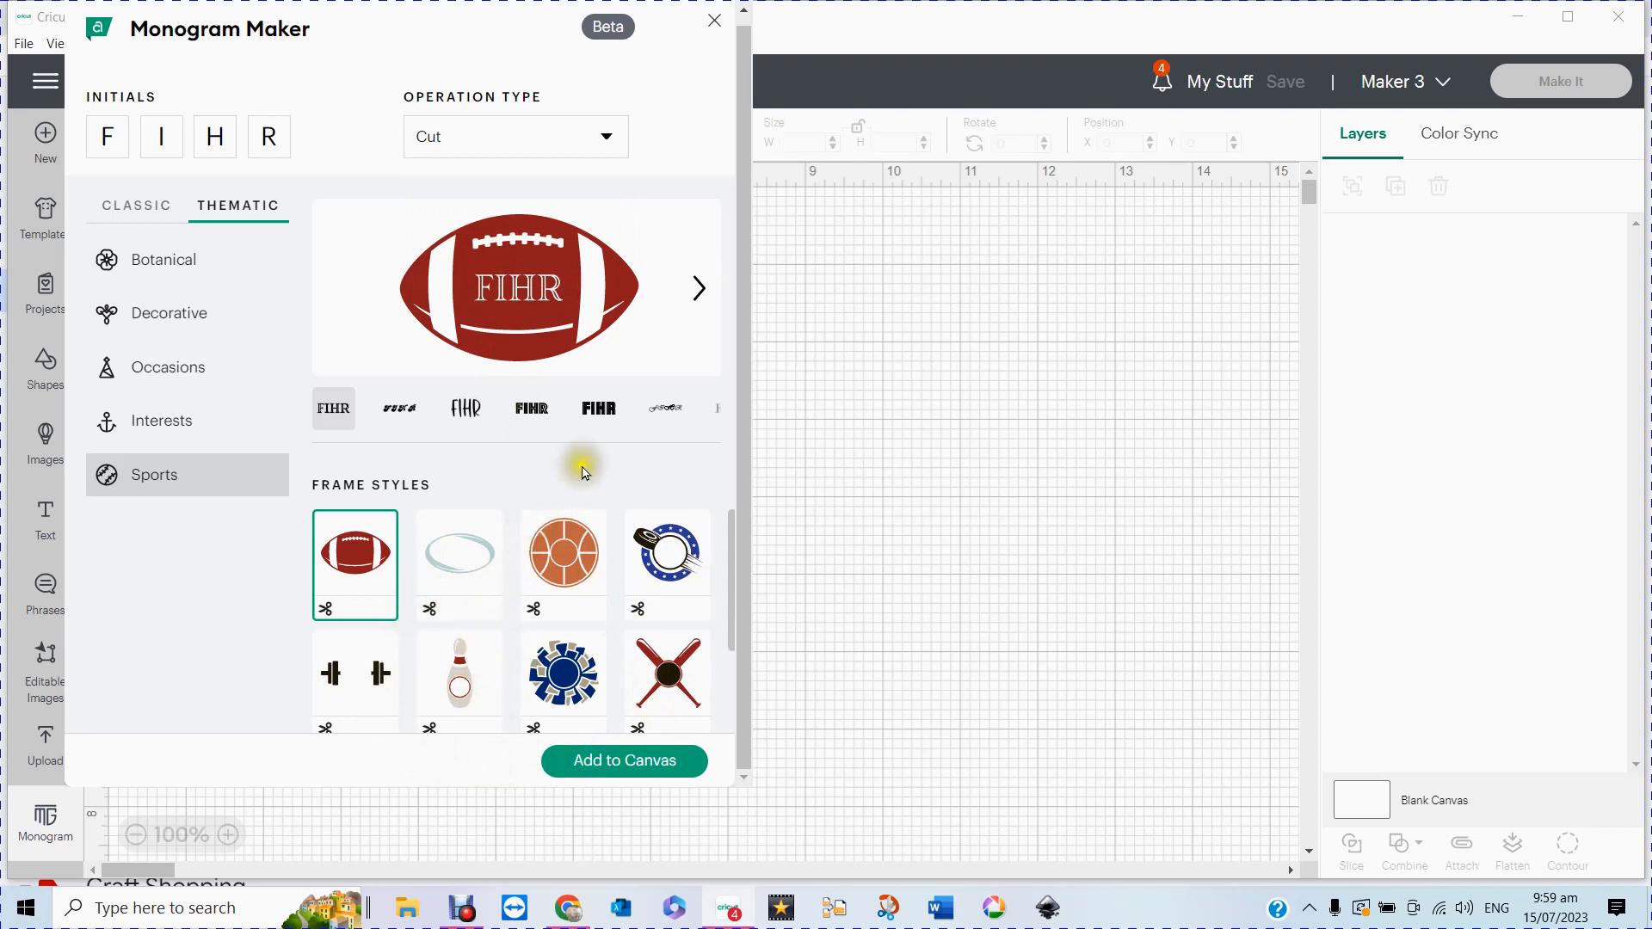
{"action": "left_click", "coordinate": [606, 145]}
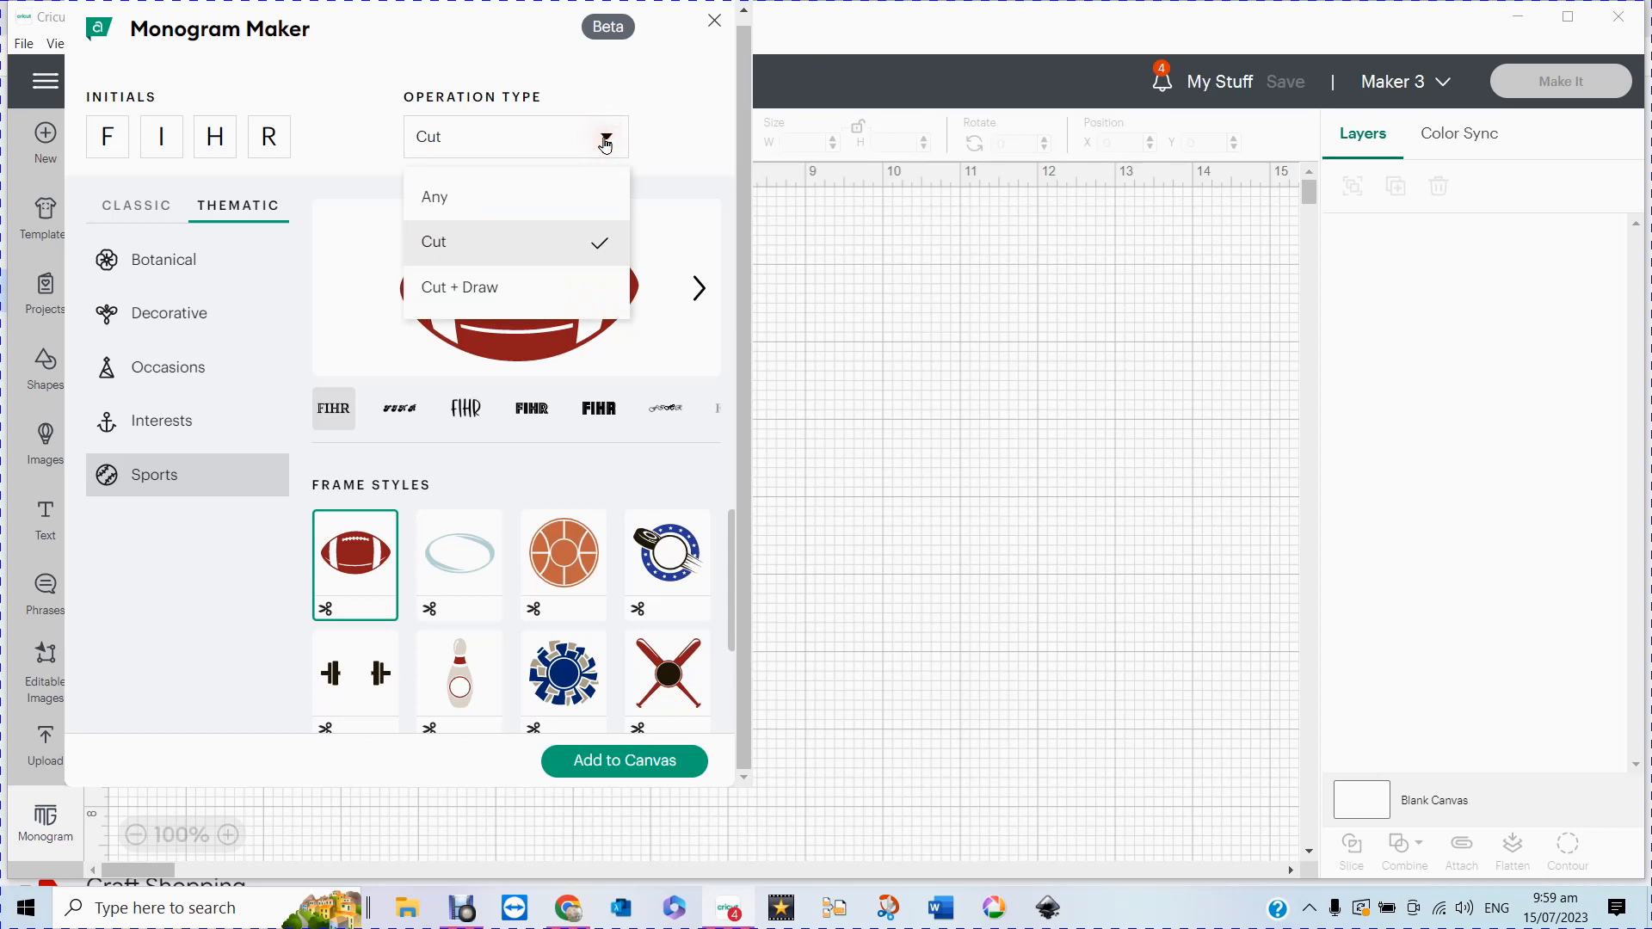
{"action": "left_click", "coordinate": [461, 292]}
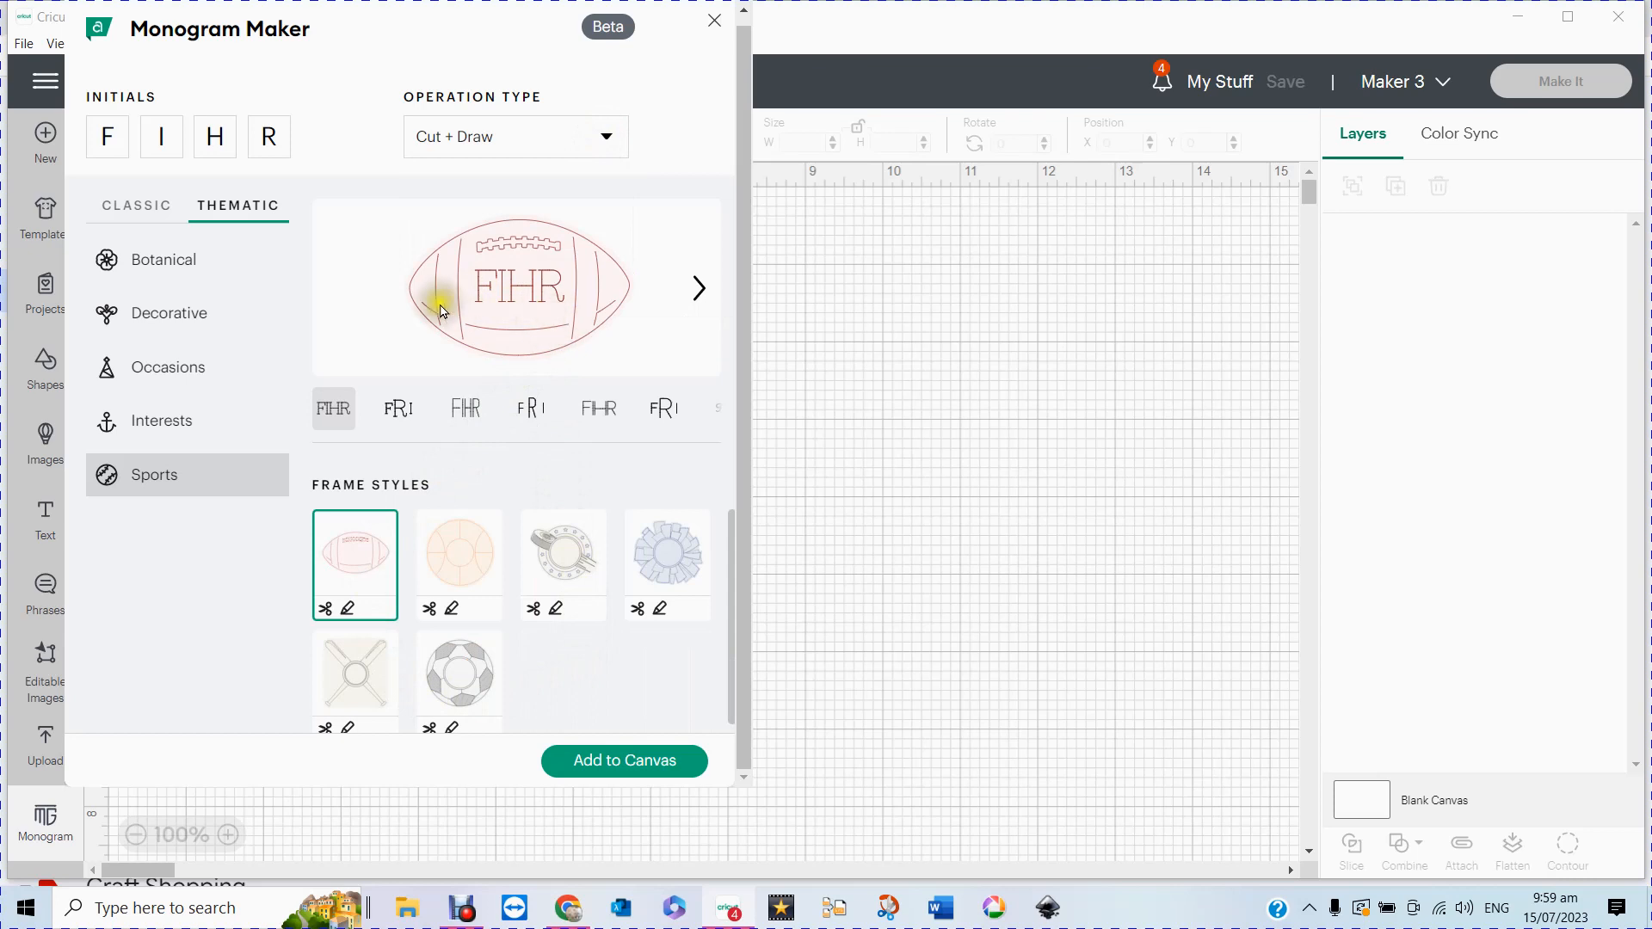
{"action": "left_click", "coordinate": [605, 140]}
{"action": "left_click", "coordinate": [462, 199]}
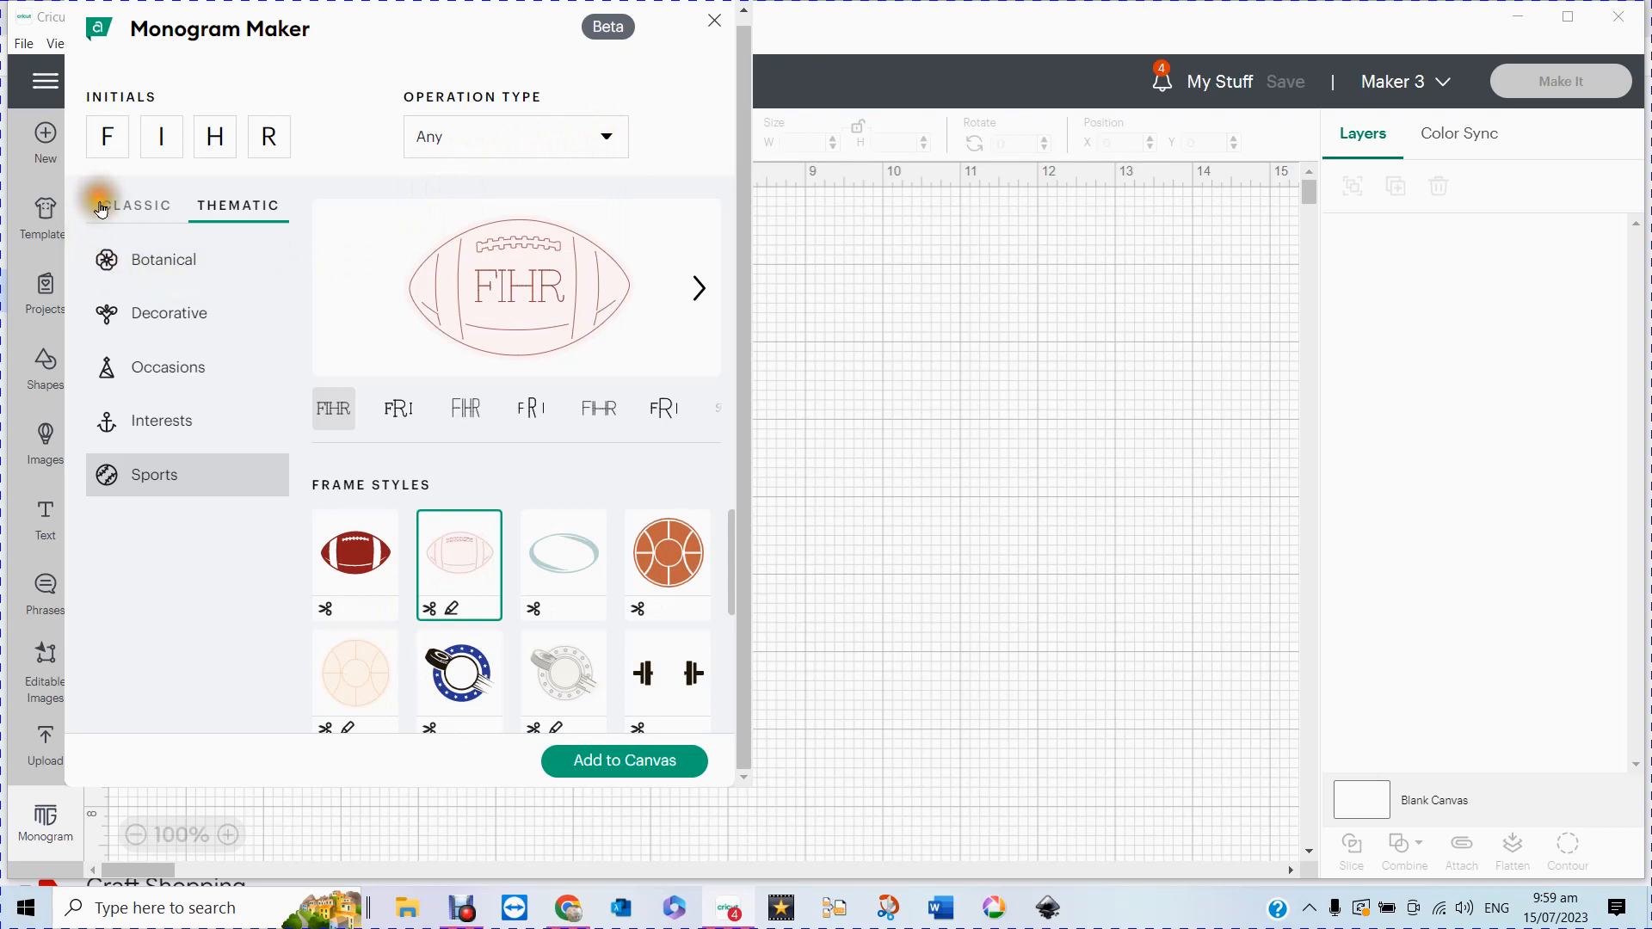
Step: Choose the Thematic Botanical split frame with red flowers, cut-only version, for the monogram
{"action": "left_click", "coordinate": [138, 207]}
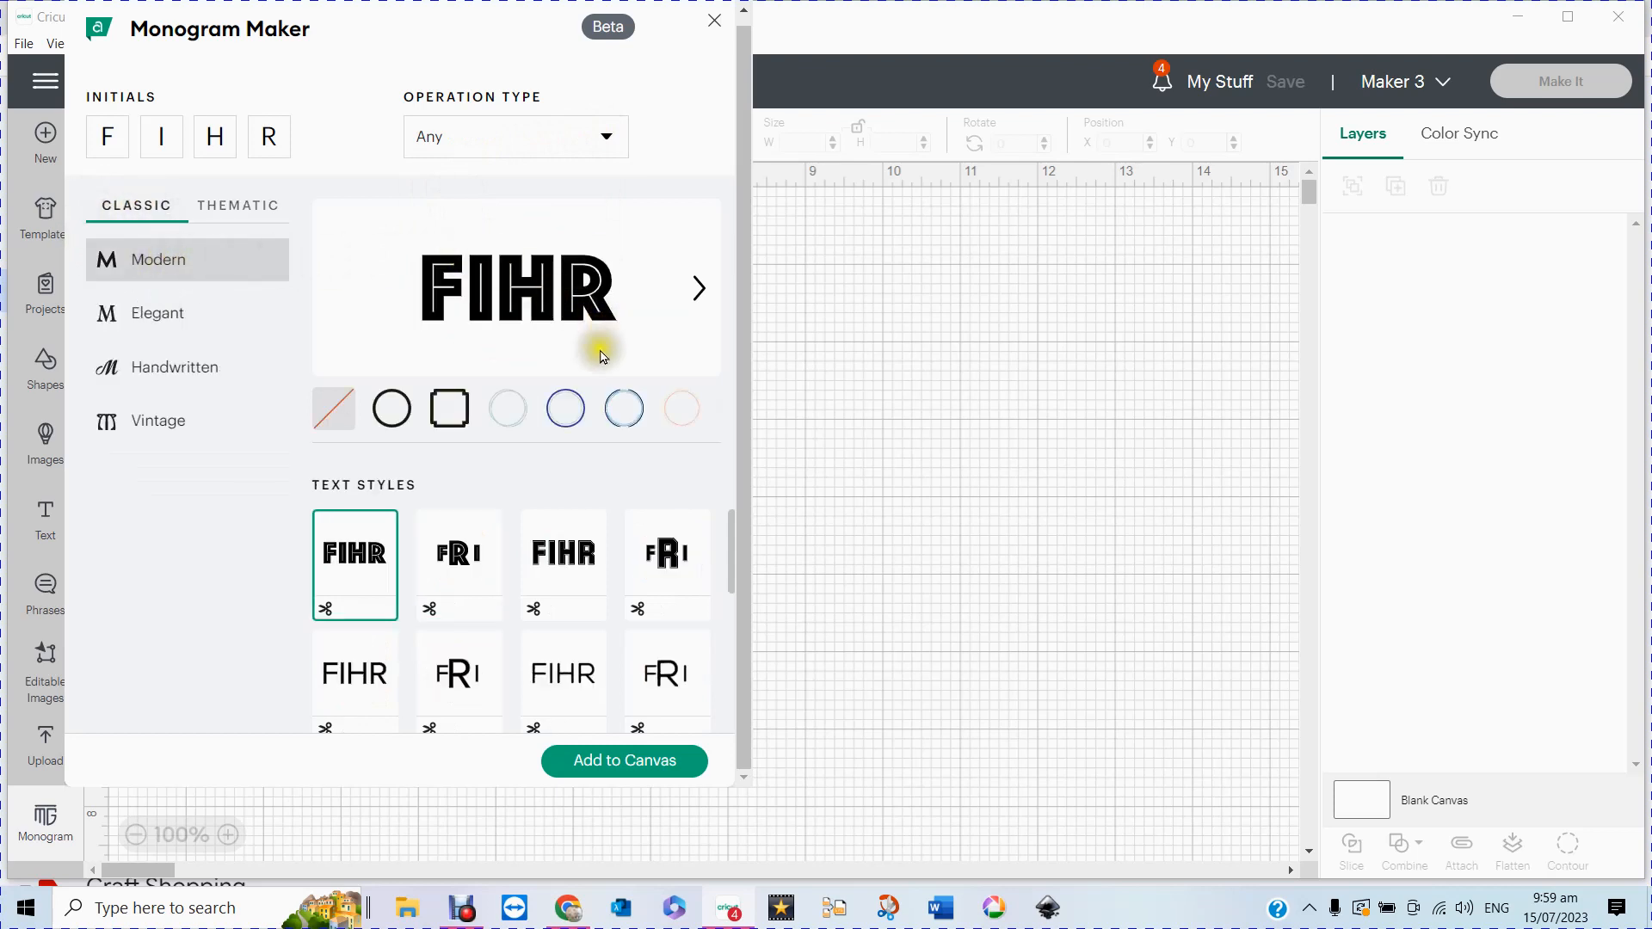
{"action": "left_click", "coordinate": [228, 211]}
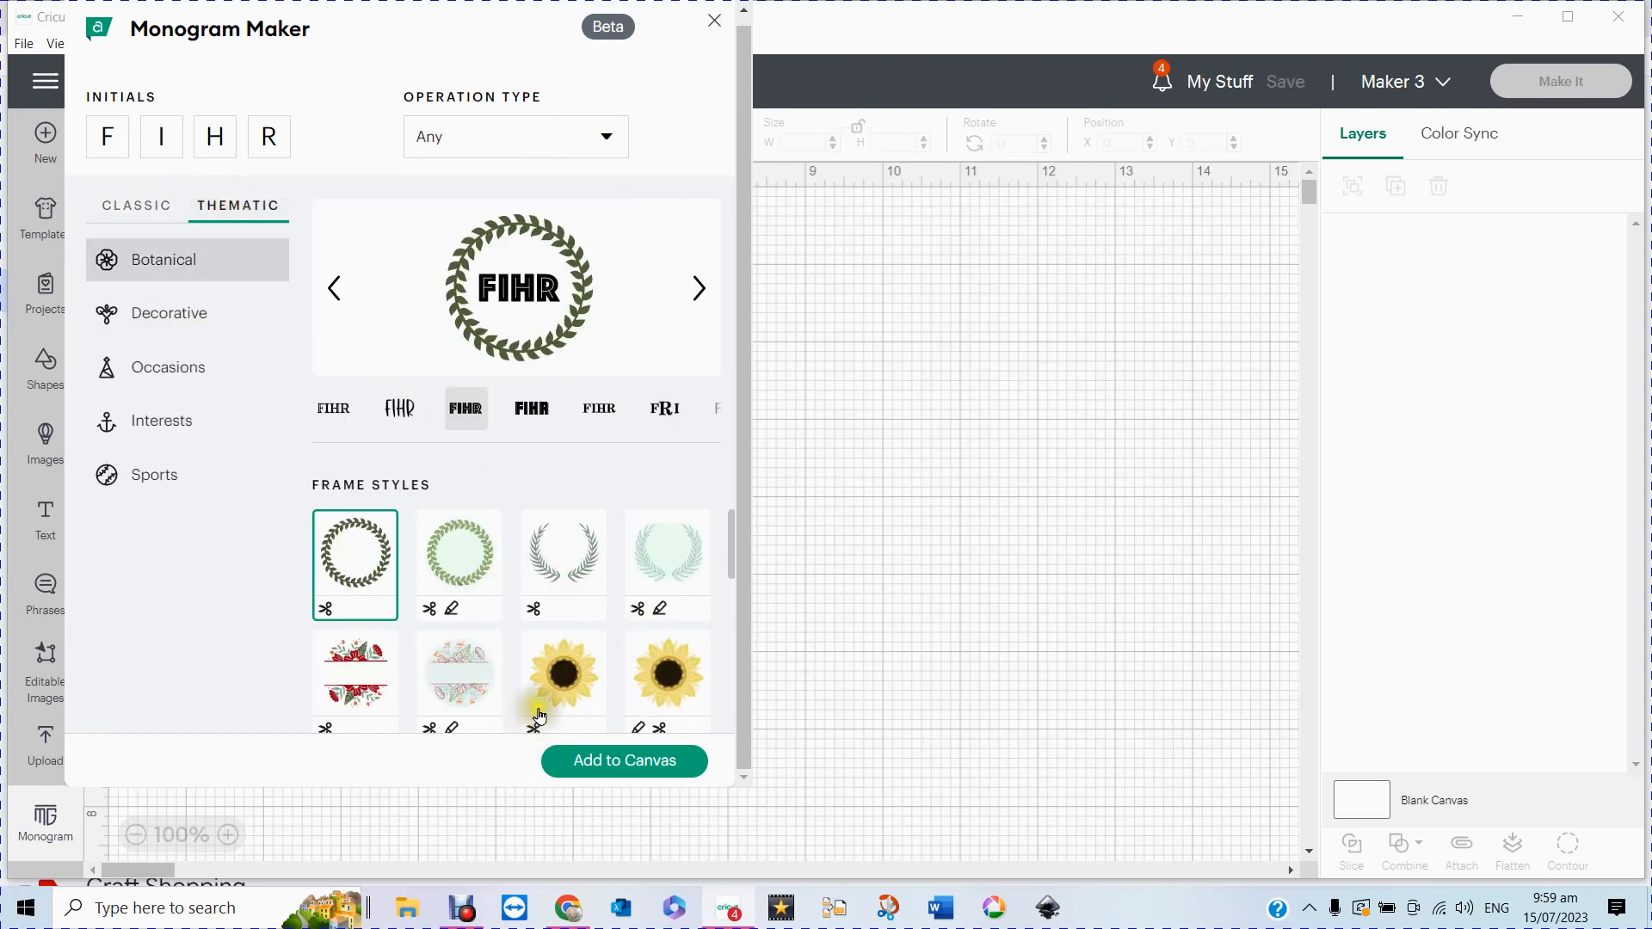
{"action": "left_click", "coordinate": [470, 684]}
{"action": "scroll", "coordinate": [470, 687], "scroll_direction": "down", "scroll_amount": 1}
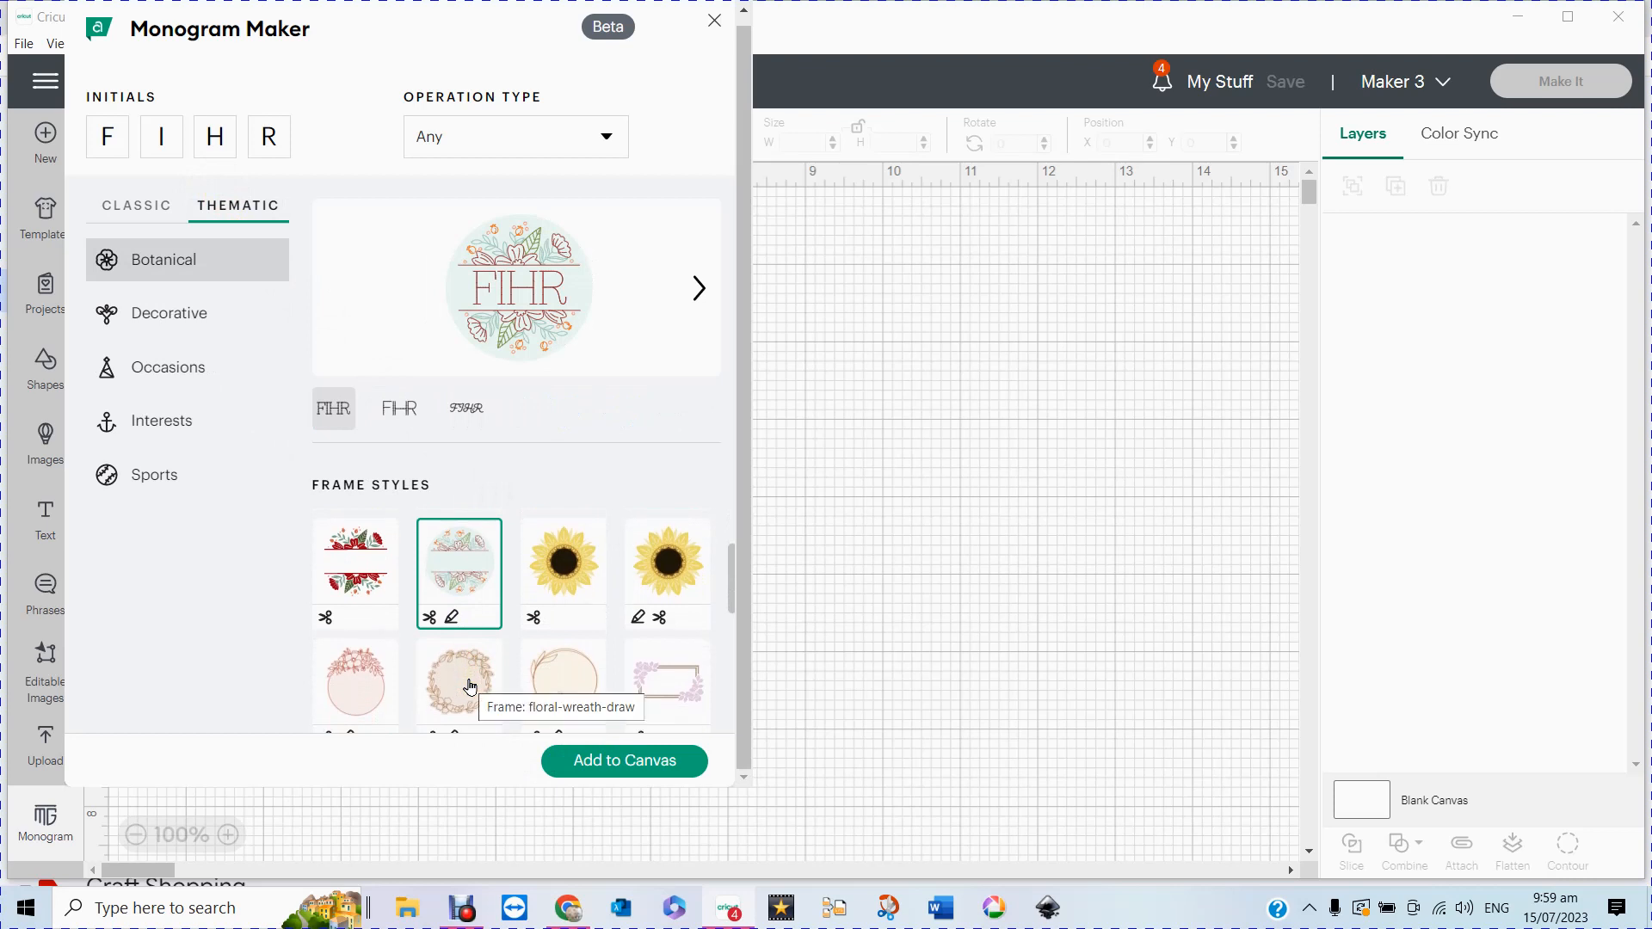
{"action": "left_click", "coordinate": [363, 579]}
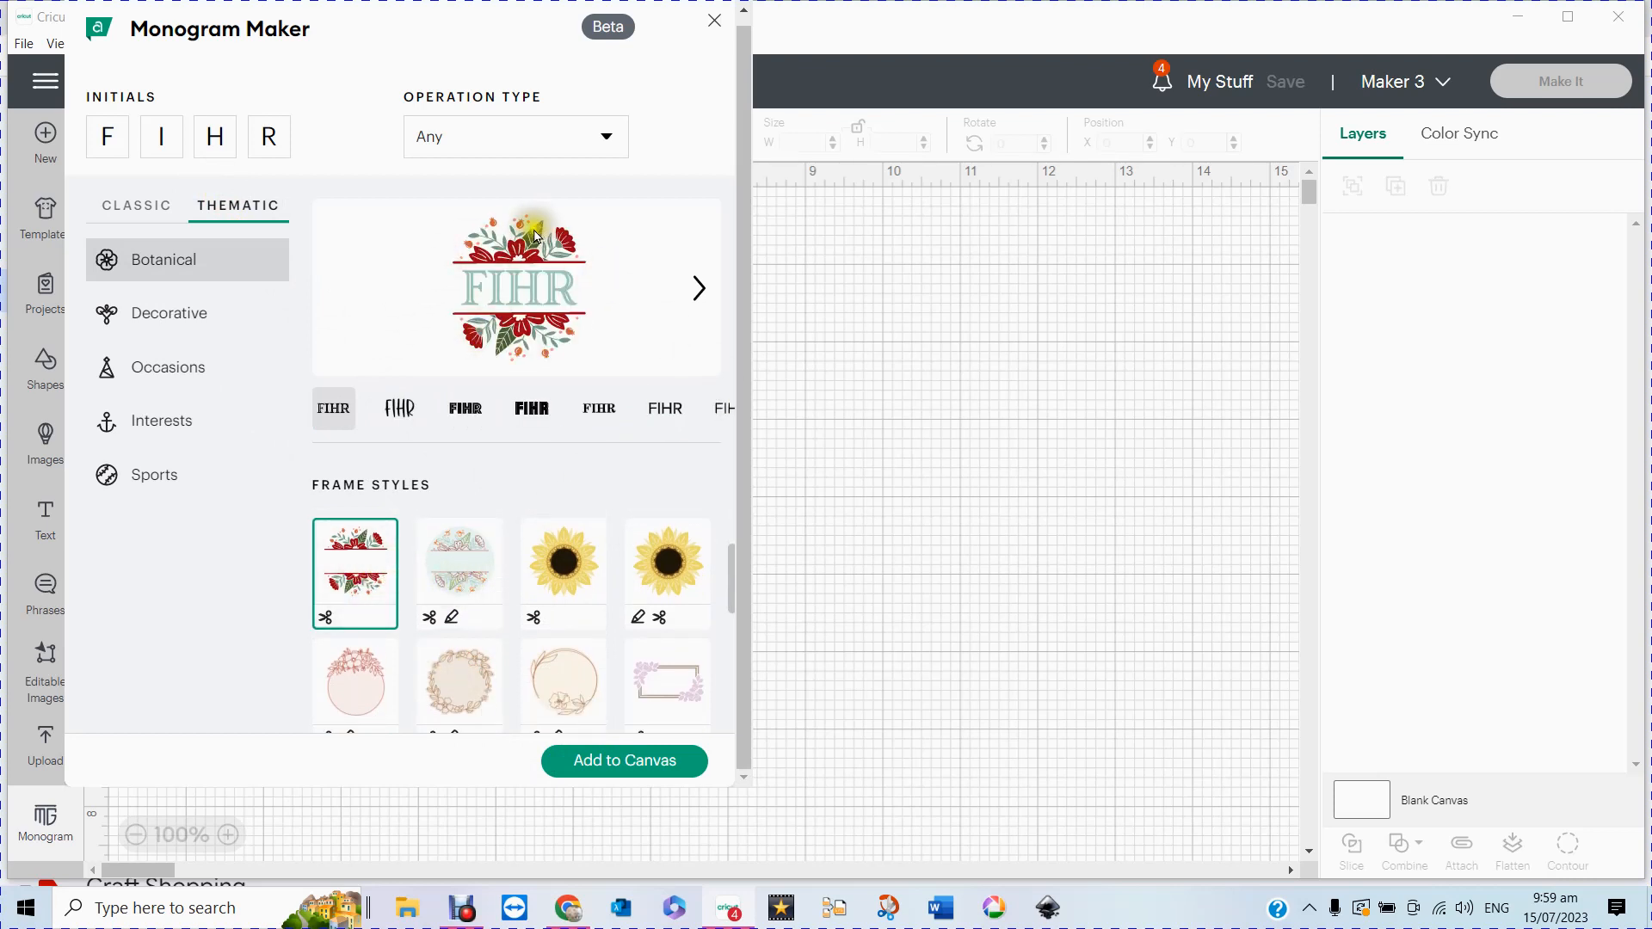
Step: Change the framed initials to the fourth lettering style, the solid bold block font
{"action": "left_click", "coordinate": [702, 289]}
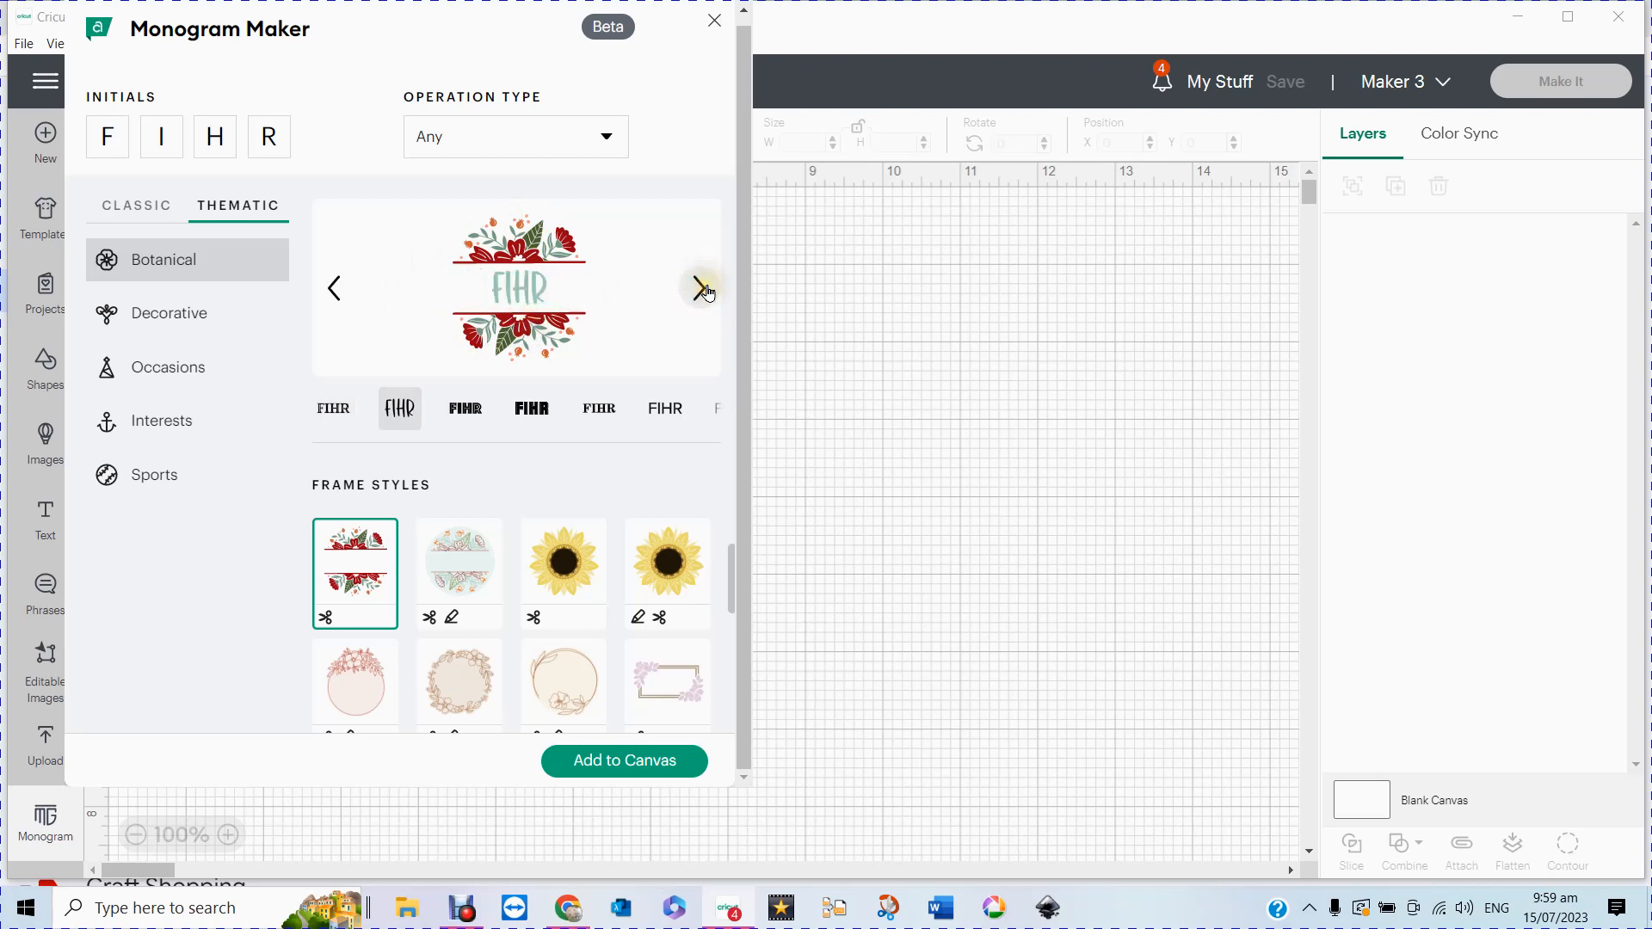
{"action": "left_click", "coordinate": [702, 289]}
{"action": "left_click", "coordinate": [703, 289]}
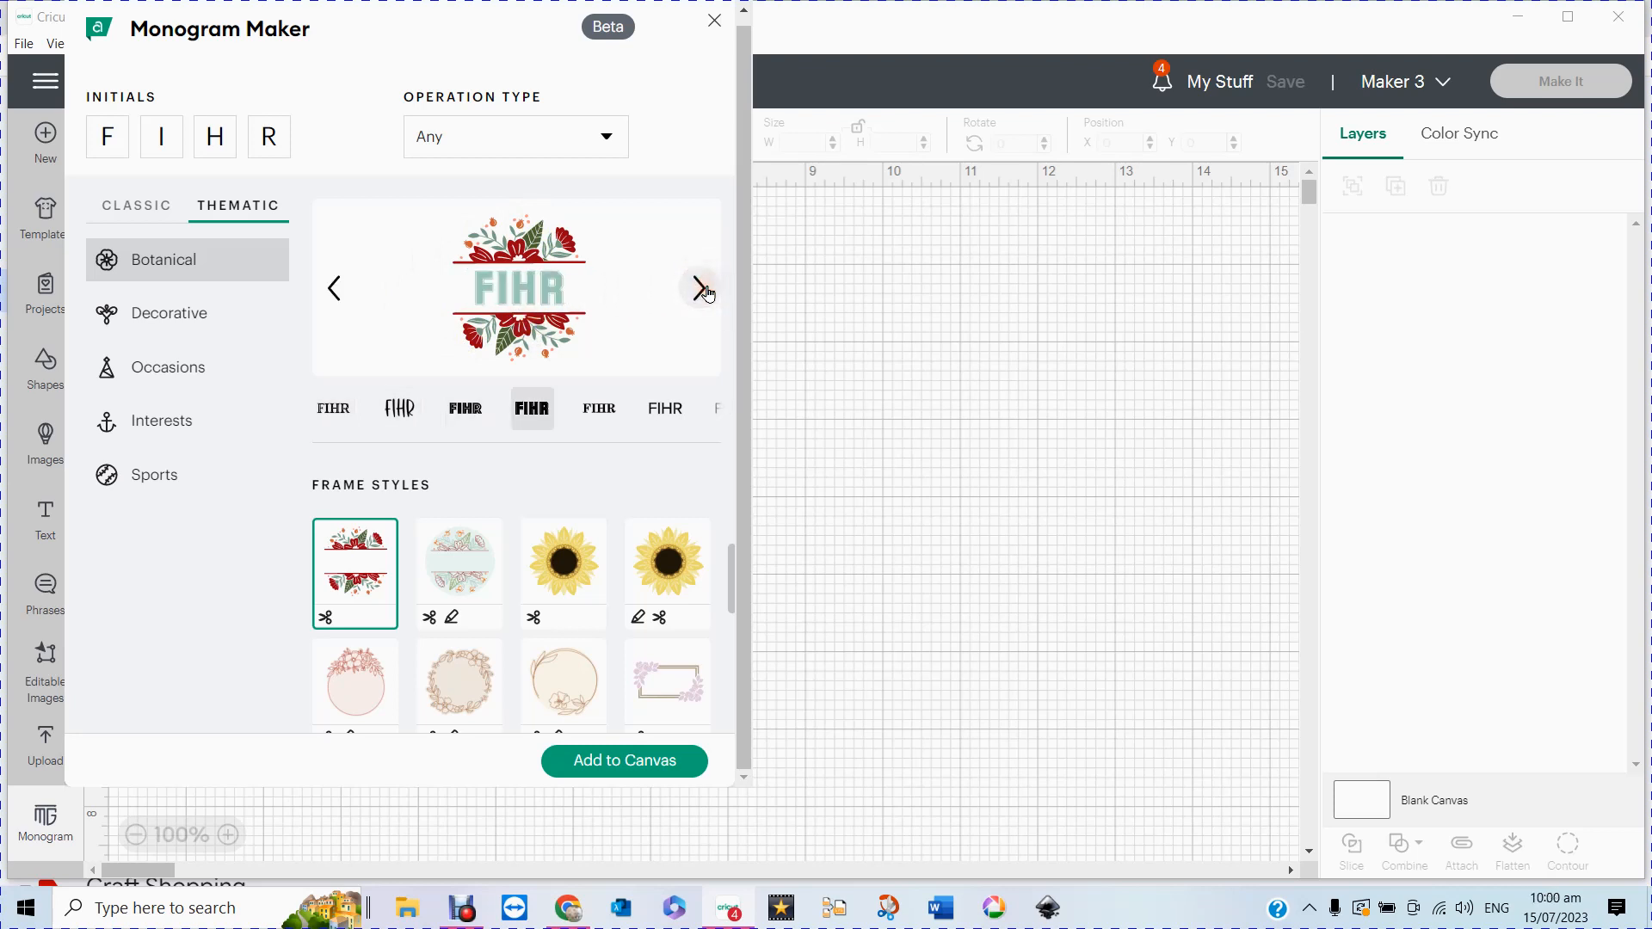
Step: Change the initials in the red floral frame to the bold high-contrast serif lettering style and add the monogram to the canvas
{"action": "left_click", "coordinate": [702, 289]}
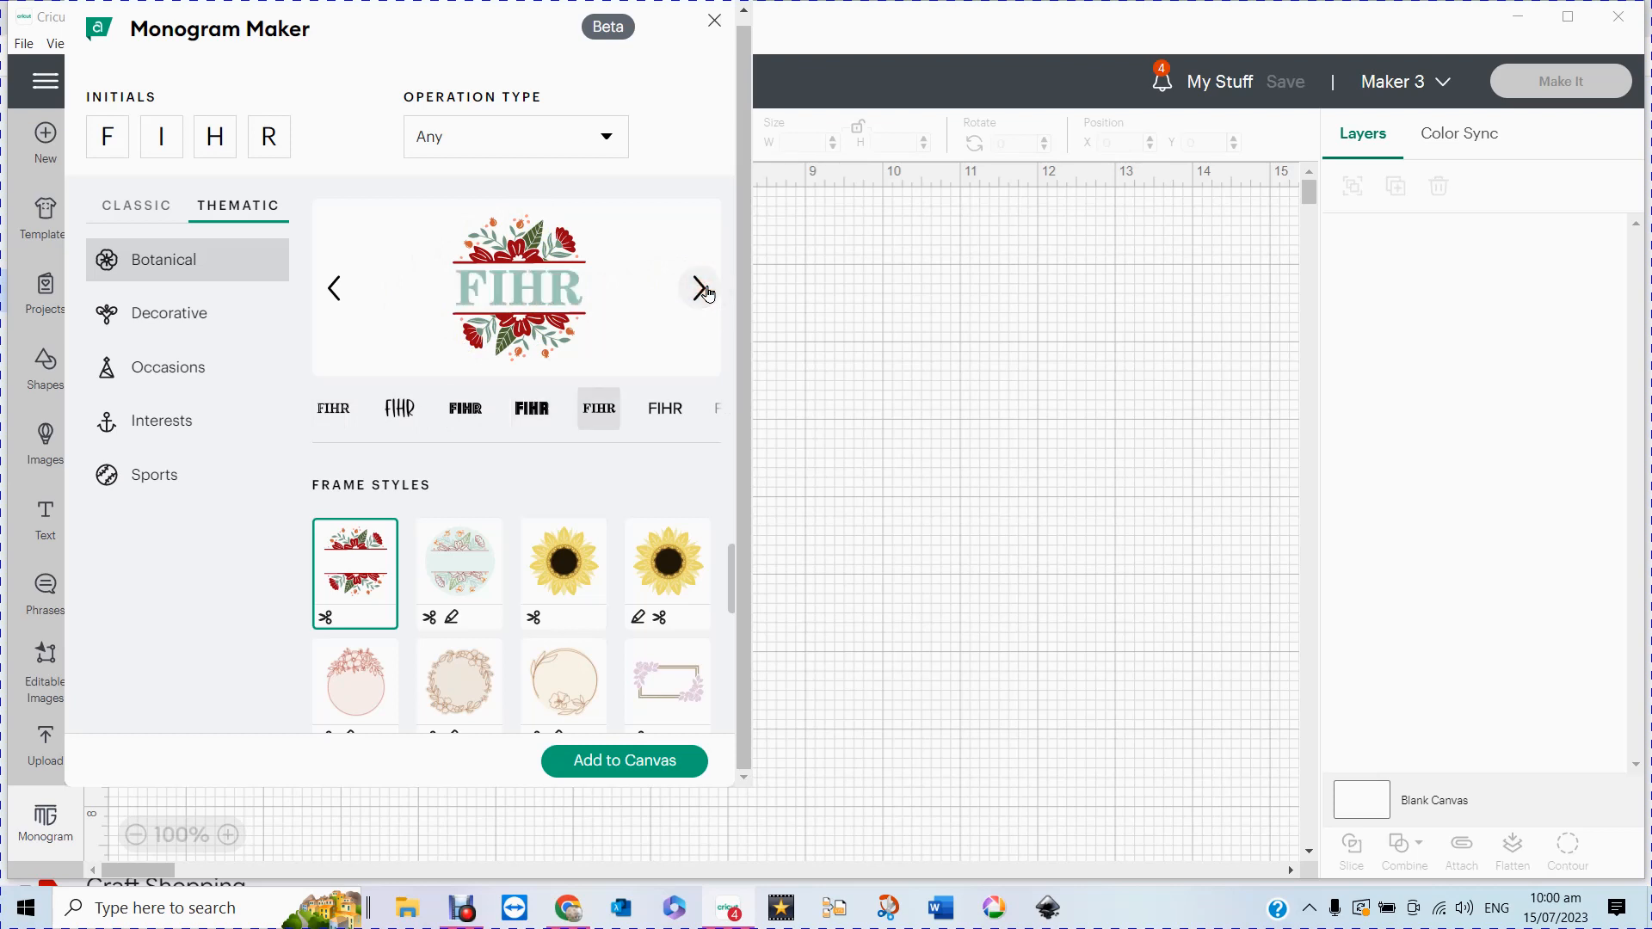
{"action": "left_click", "coordinate": [702, 289]}
{"action": "left_click", "coordinate": [703, 289]}
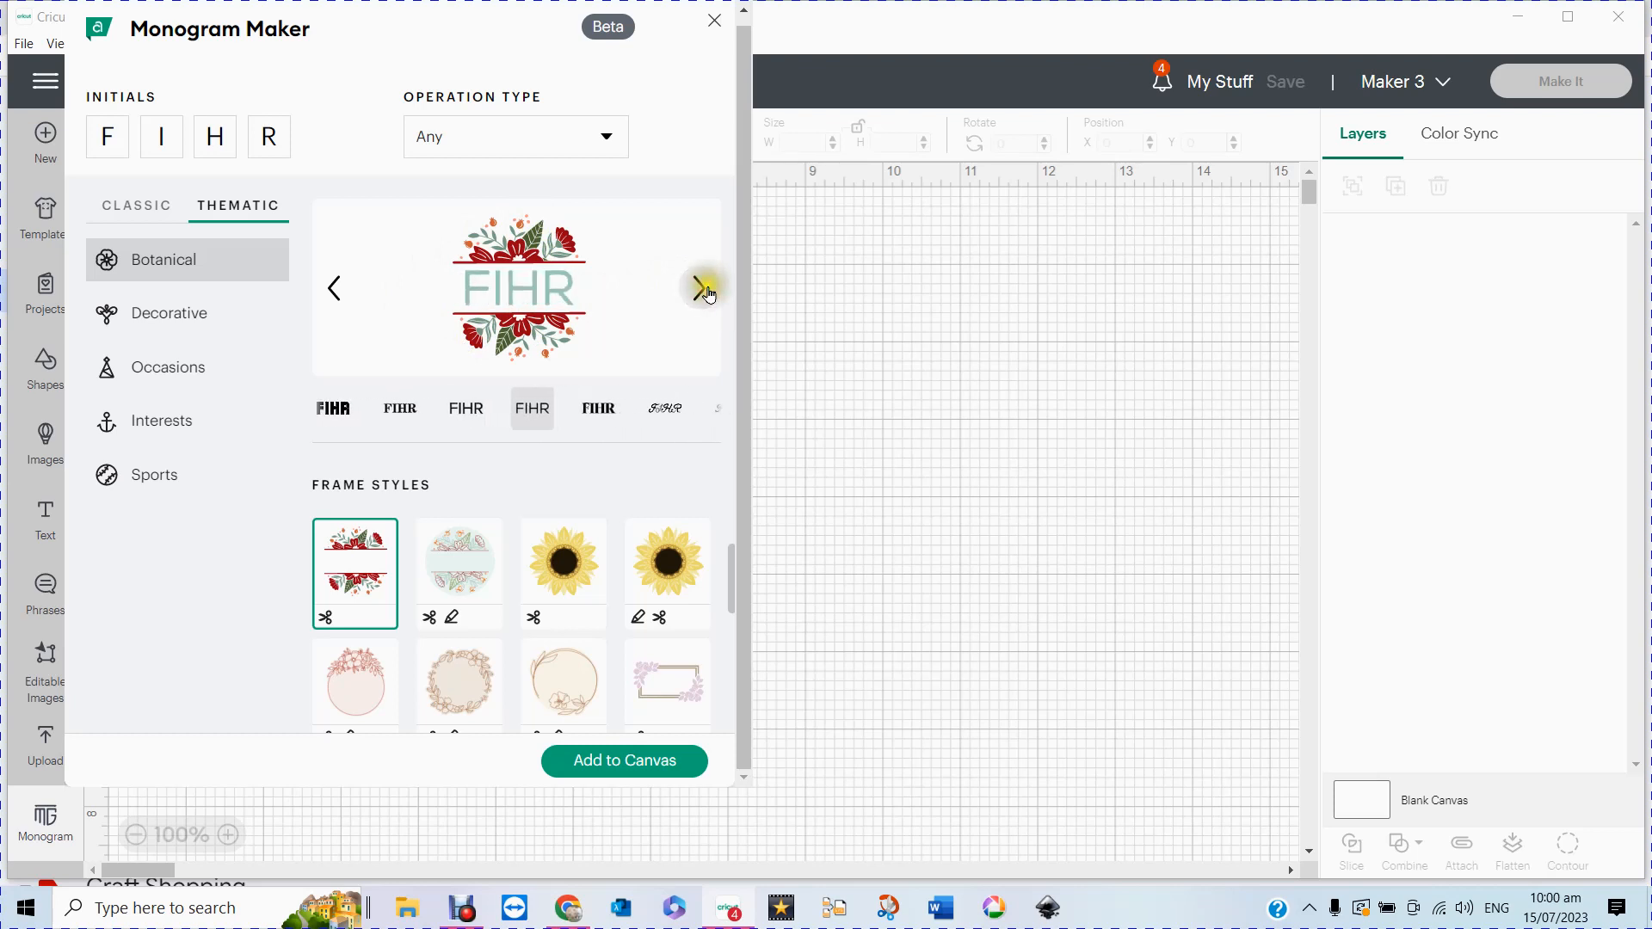
{"action": "left_click", "coordinate": [703, 289]}
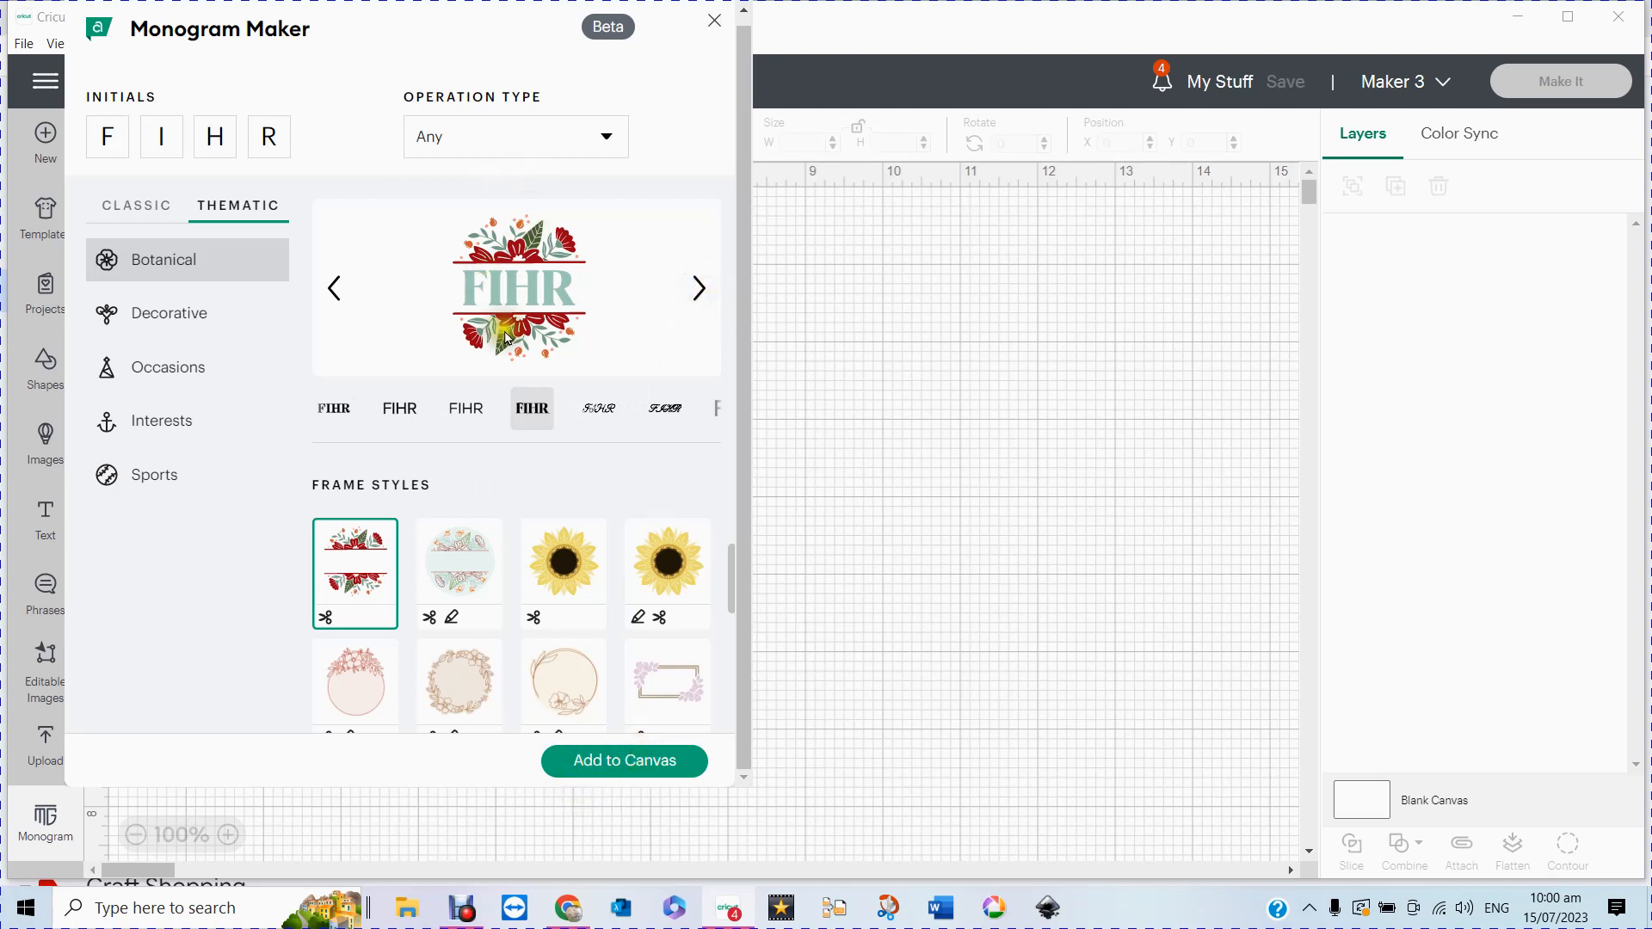
{"action": "left_click", "coordinate": [607, 762]}
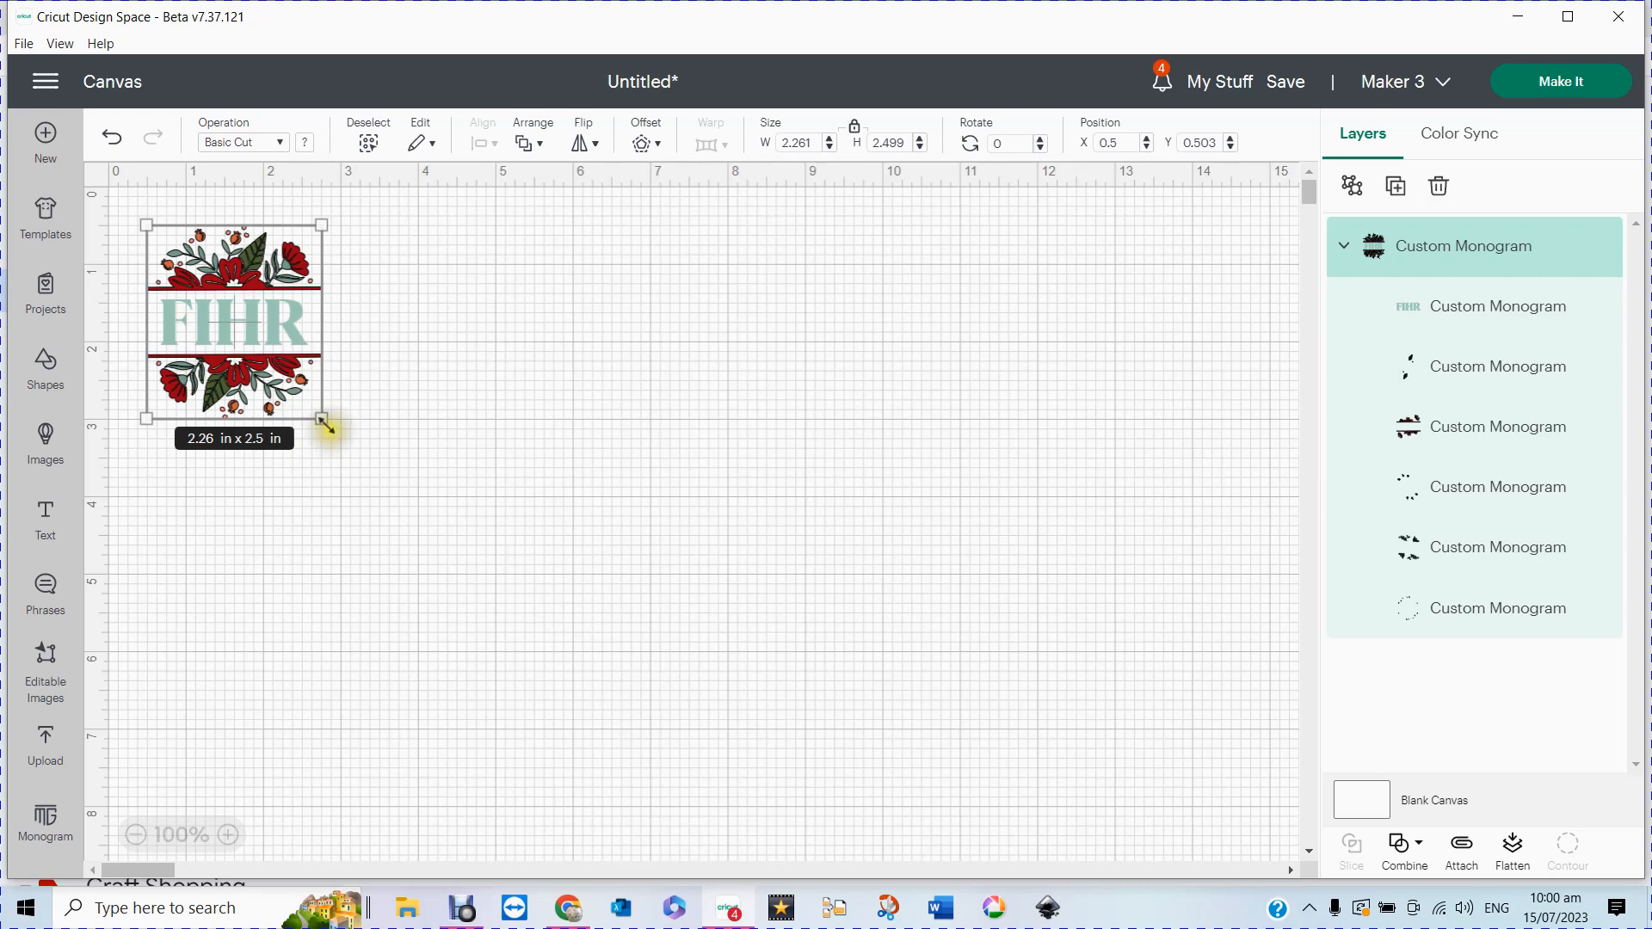
Step: Enlarge the floral monogram proportionally to about 5.12 × 5.66 in, move it down towards the canvas center and deselect it
{"action": "left_click_drag", "start_coordinate": [327, 426], "coordinate": [542, 664]}
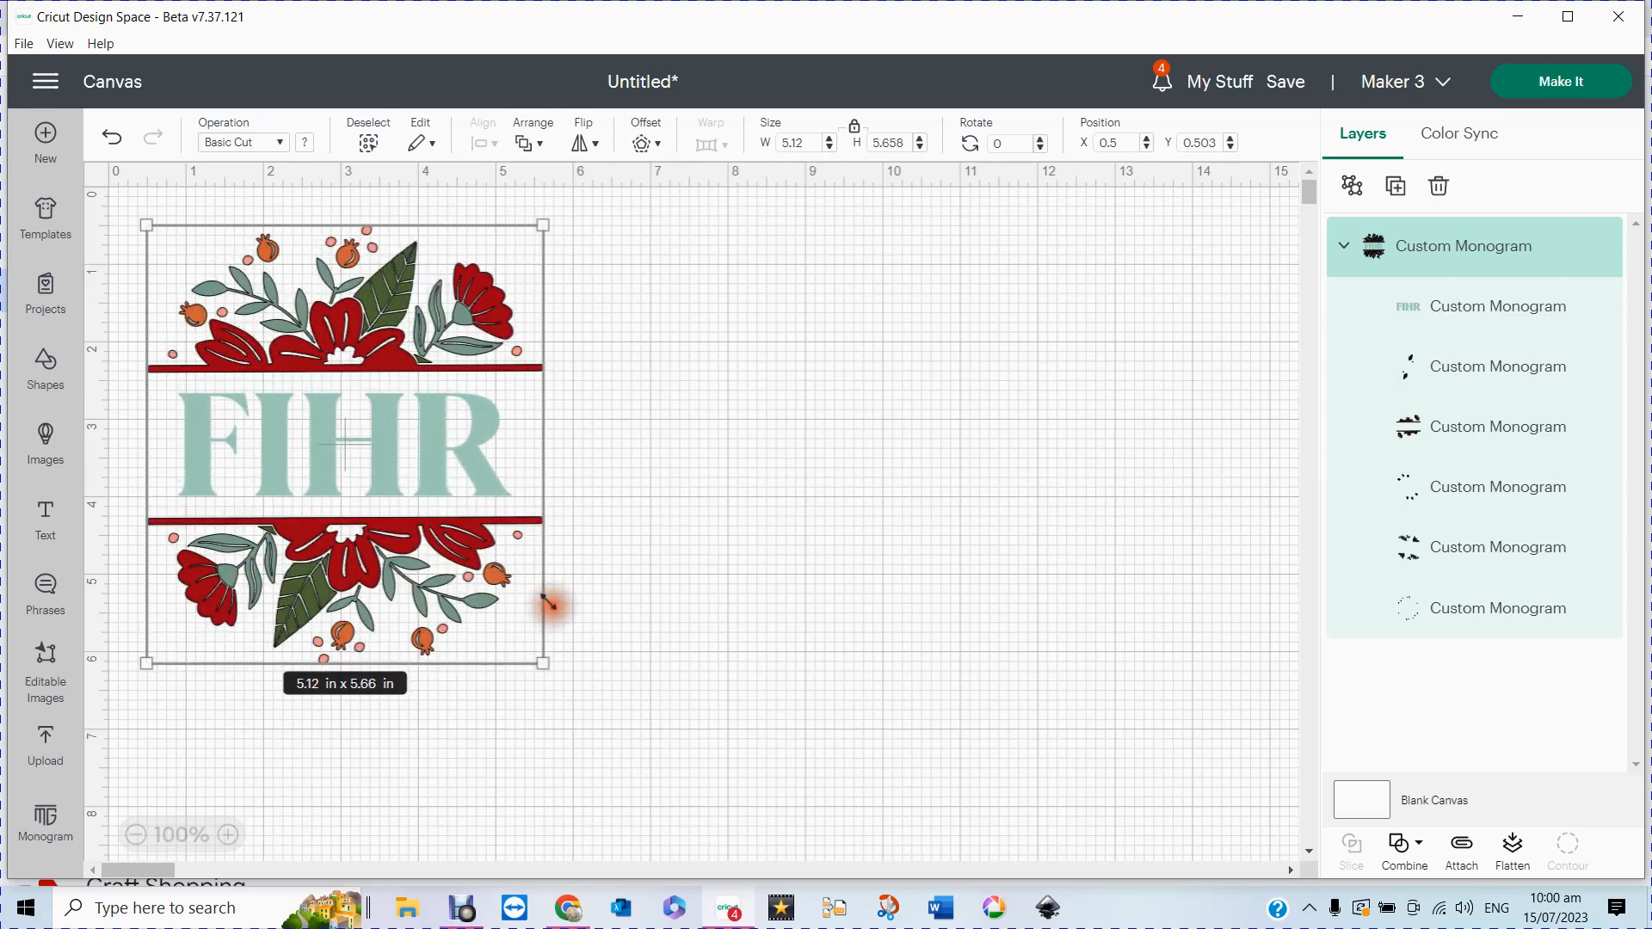
{"action": "left_click_drag", "start_coordinate": [355, 492], "coordinate": [497, 534]}
{"action": "left_click", "coordinate": [937, 607]}
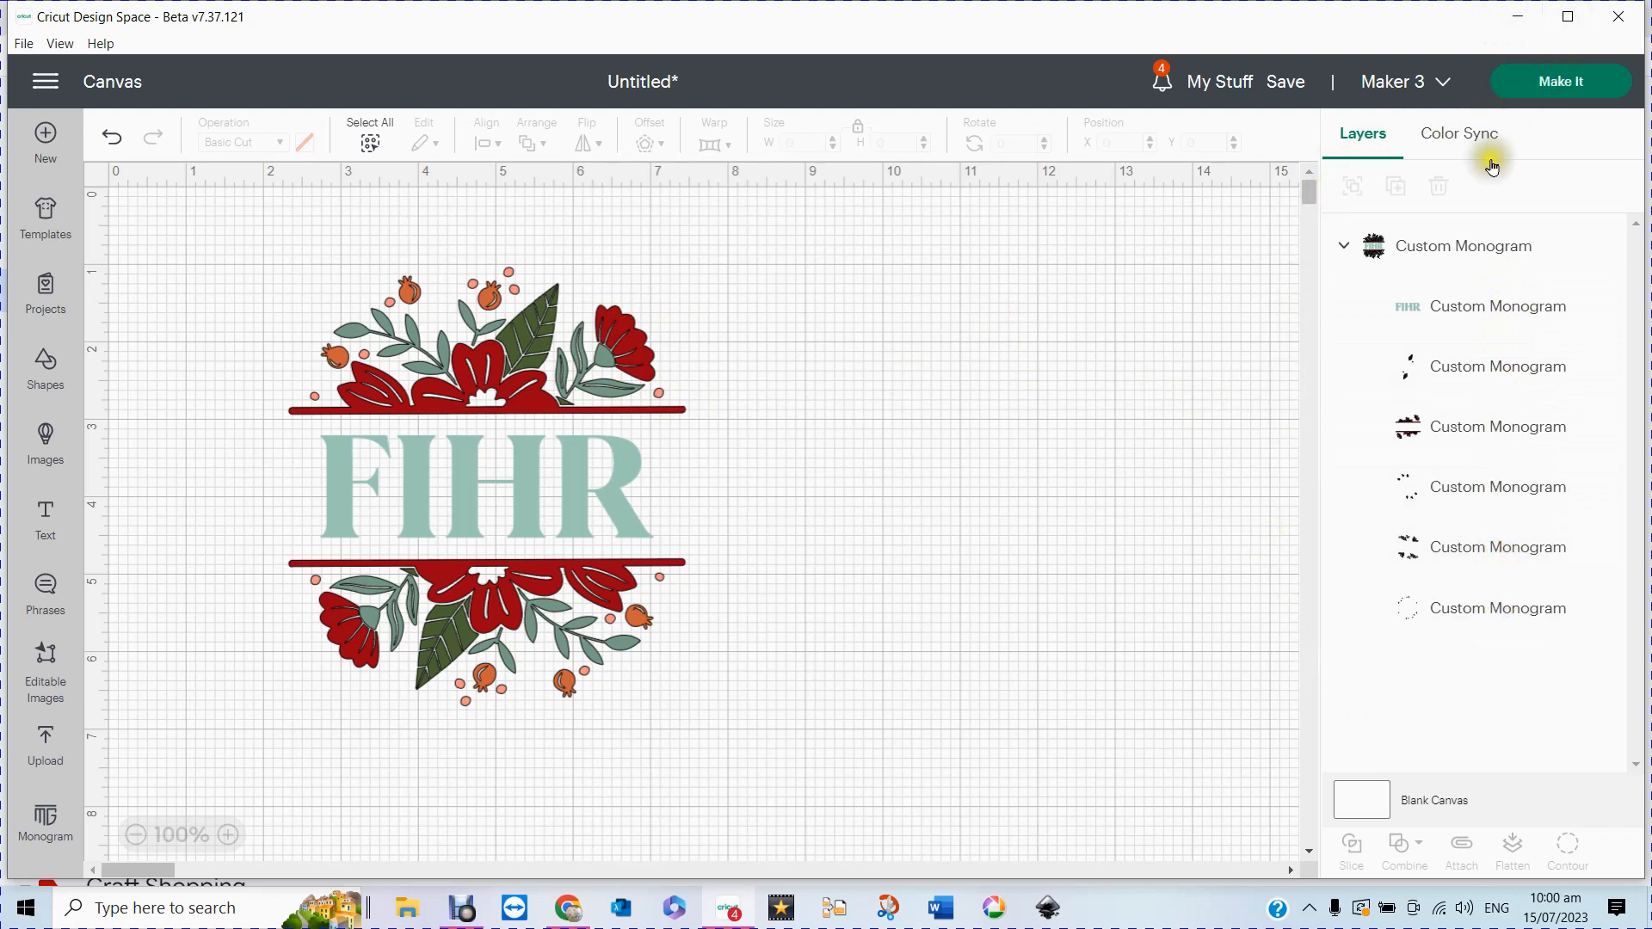
Step: Prepare the project for cutting and set the material load type of the first, light coral layer to On Mat
{"action": "left_click", "coordinate": [1545, 110]}
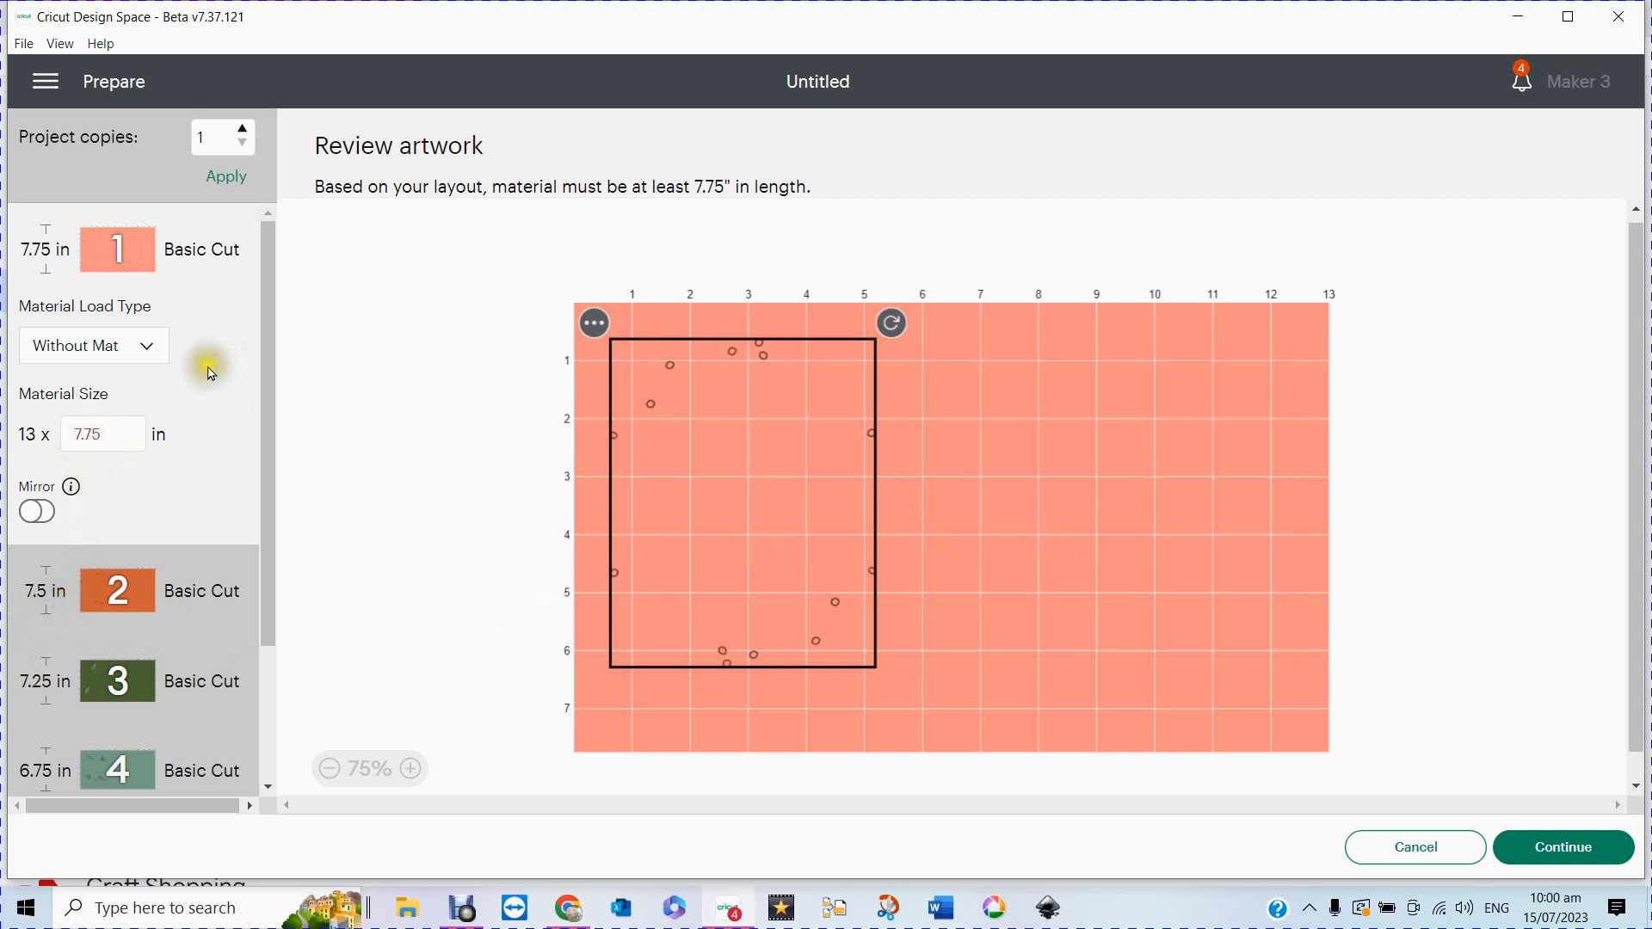
{"action": "left_click", "coordinate": [144, 348]}
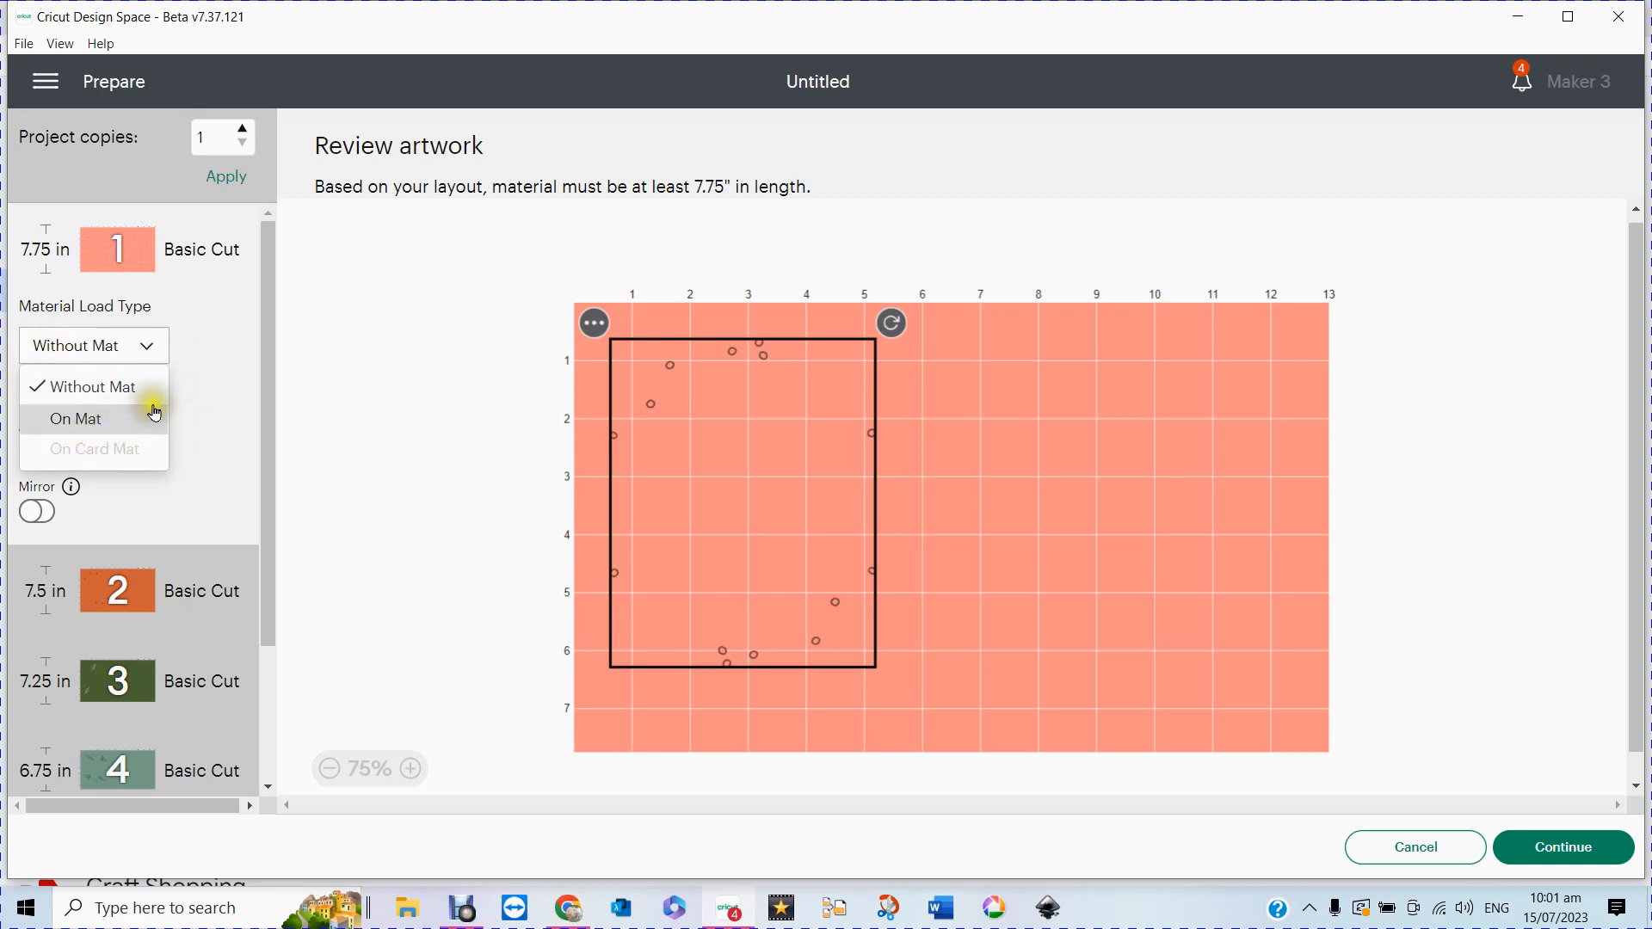
{"action": "left_click", "coordinate": [85, 422]}
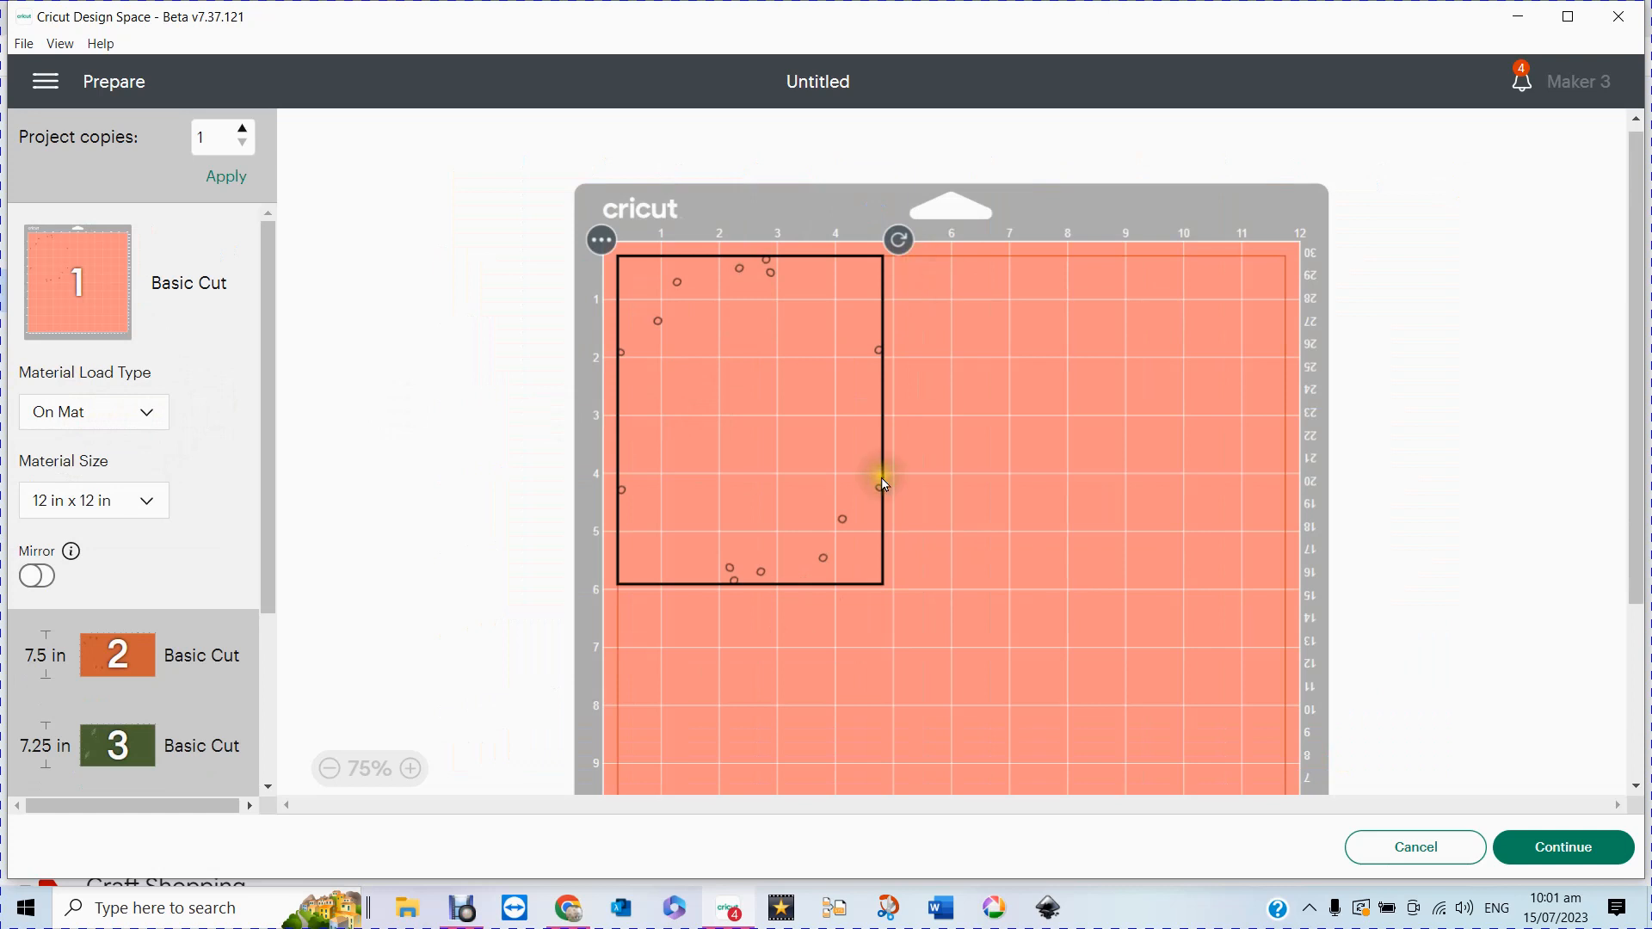
Step: Review the artwork layout of the orange, dark green, sage, mint and red cut layers
{"action": "left_click", "coordinate": [118, 651]}
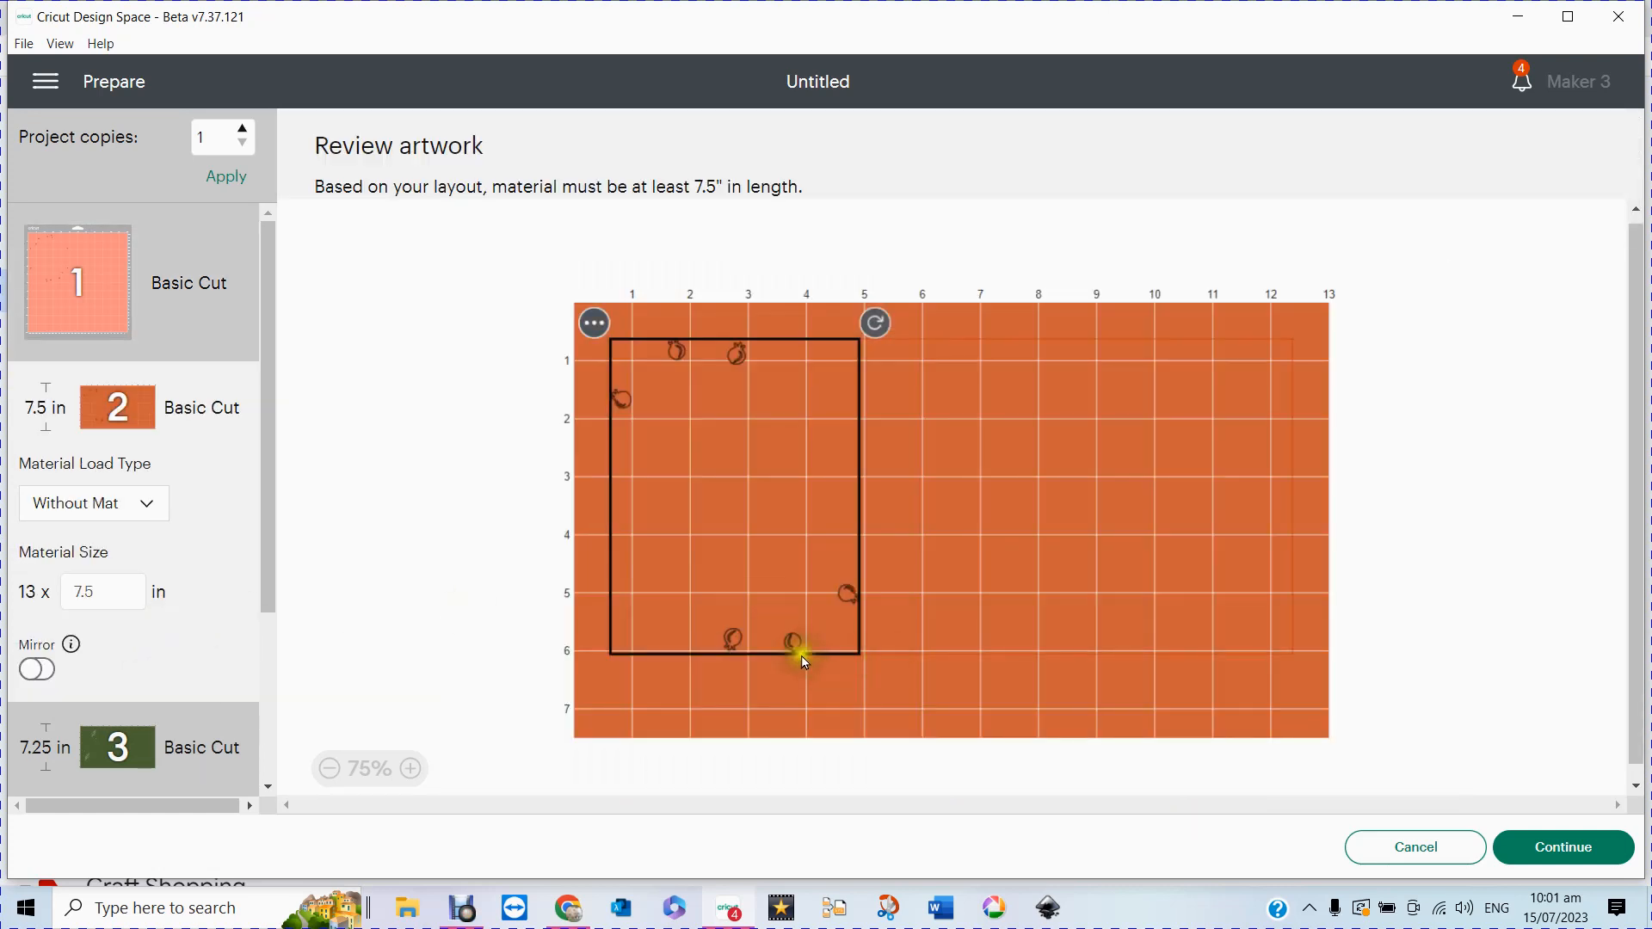
{"action": "scroll", "coordinate": [150, 603], "scroll_direction": "down", "scroll_amount": 3}
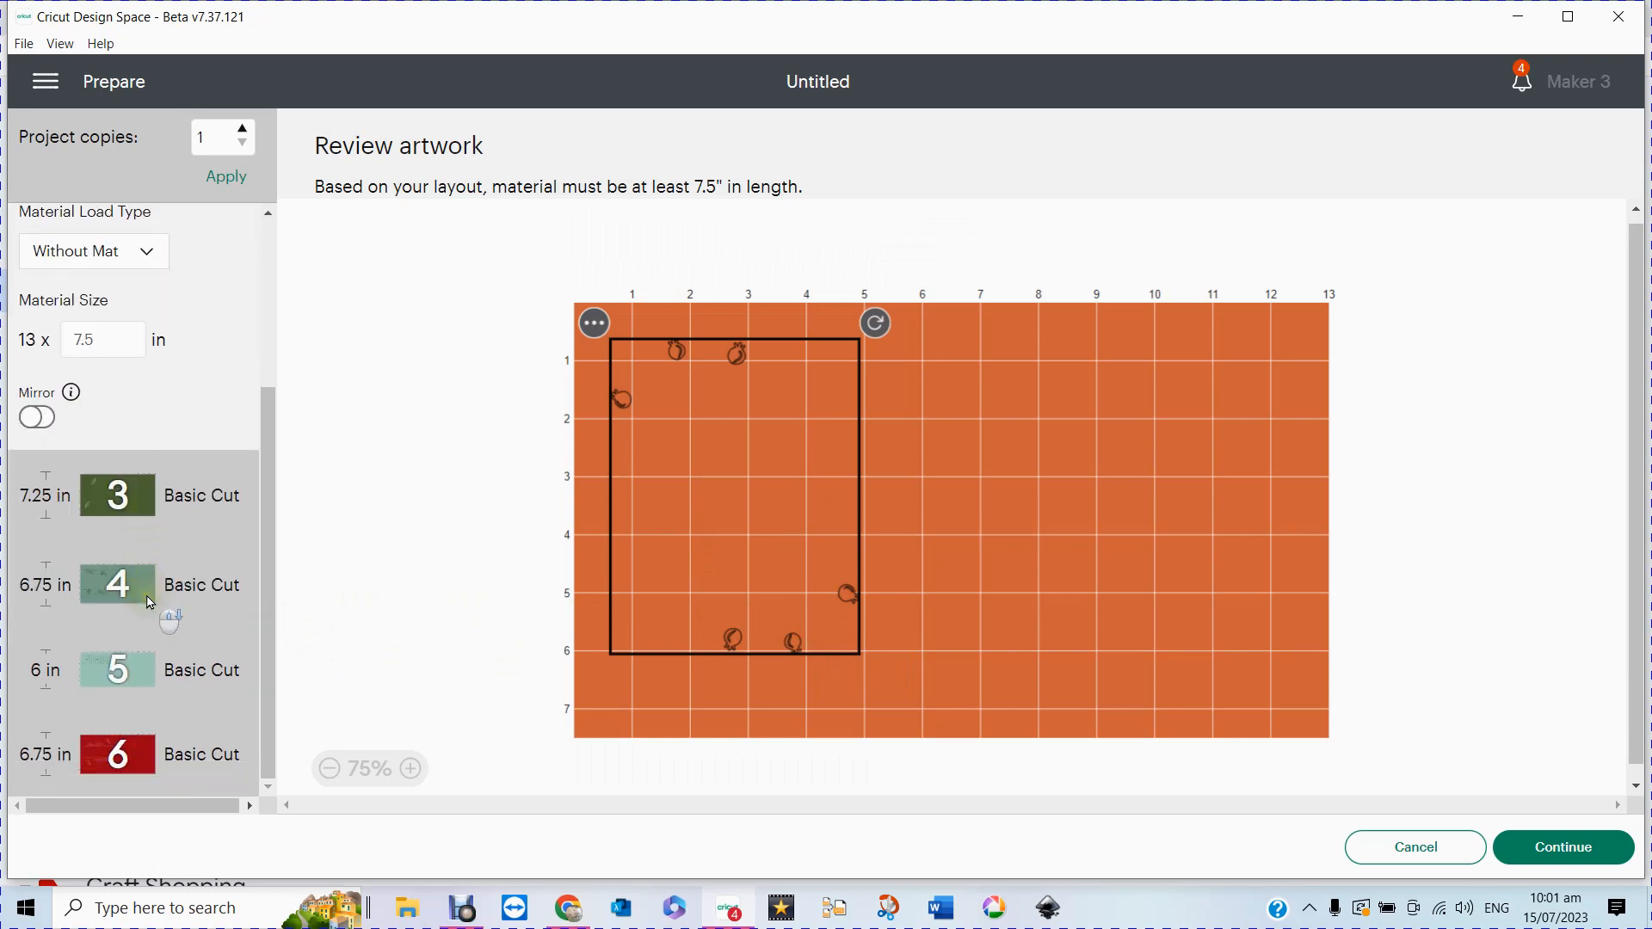
{"action": "left_click", "coordinate": [110, 503]}
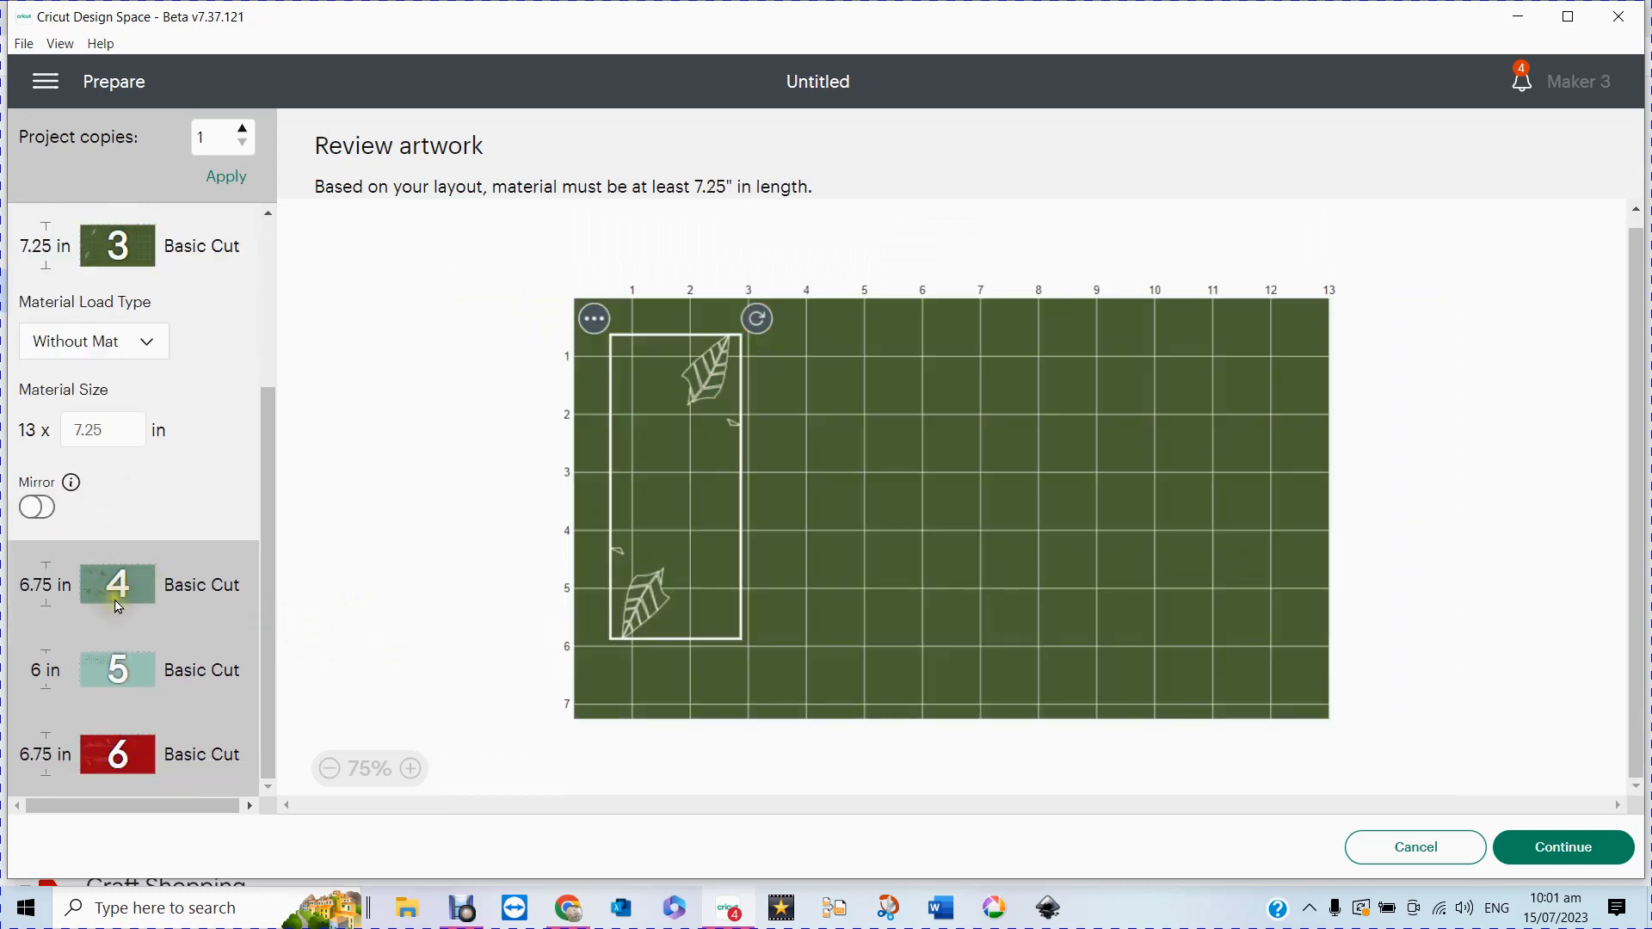
{"action": "left_click", "coordinate": [119, 602]}
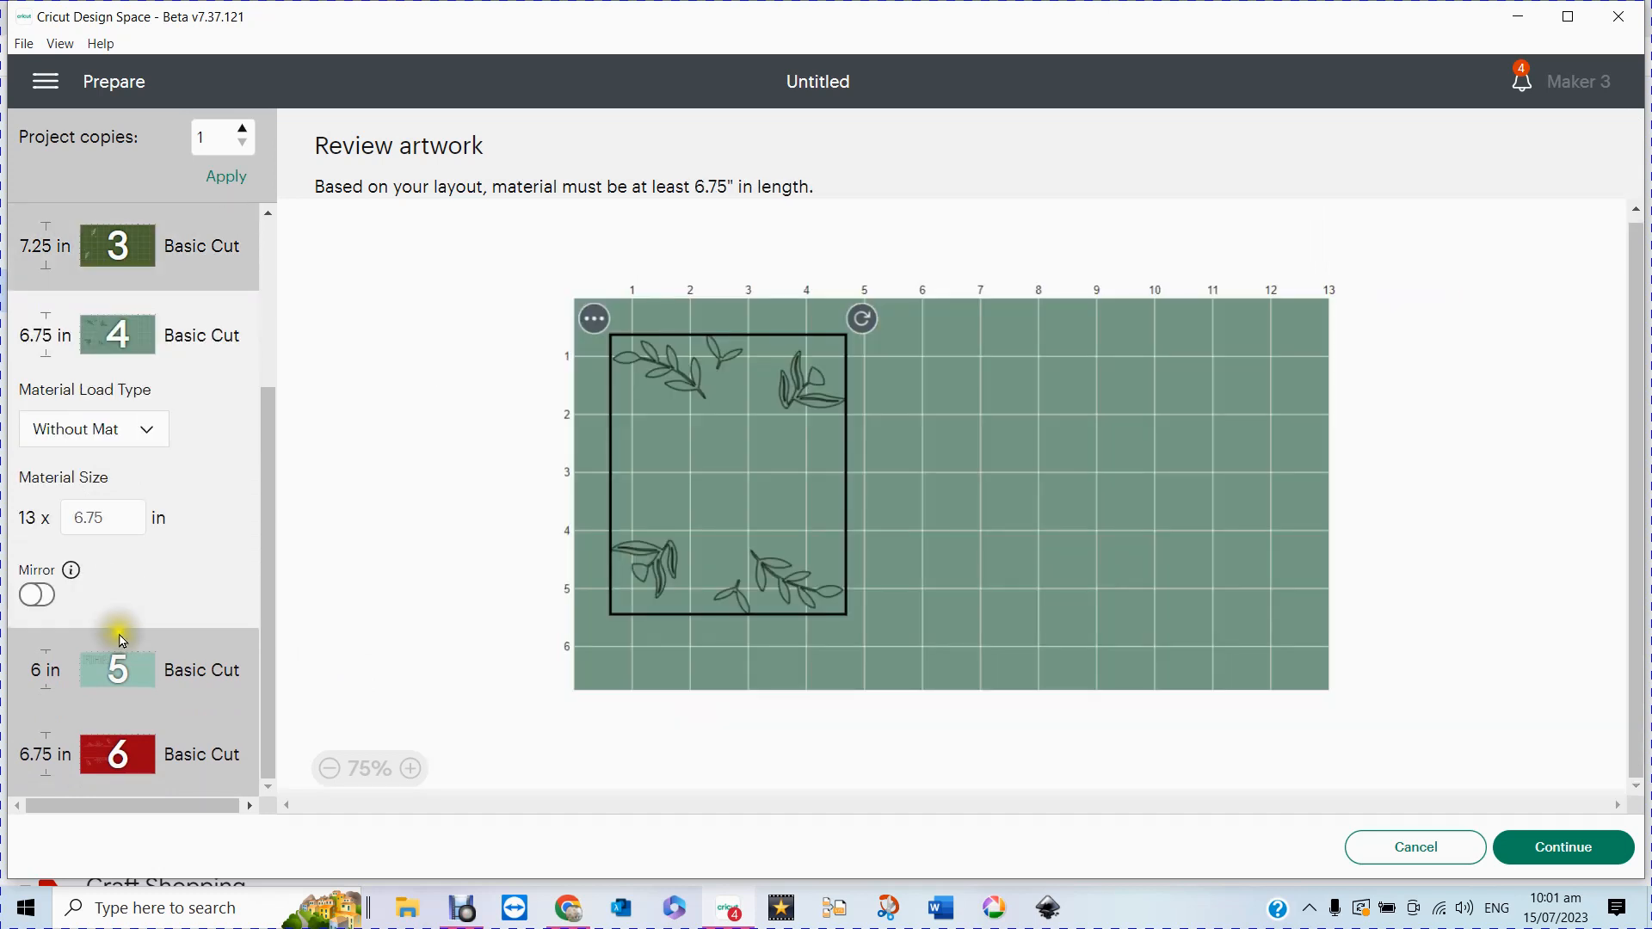
{"action": "left_click", "coordinate": [142, 677]}
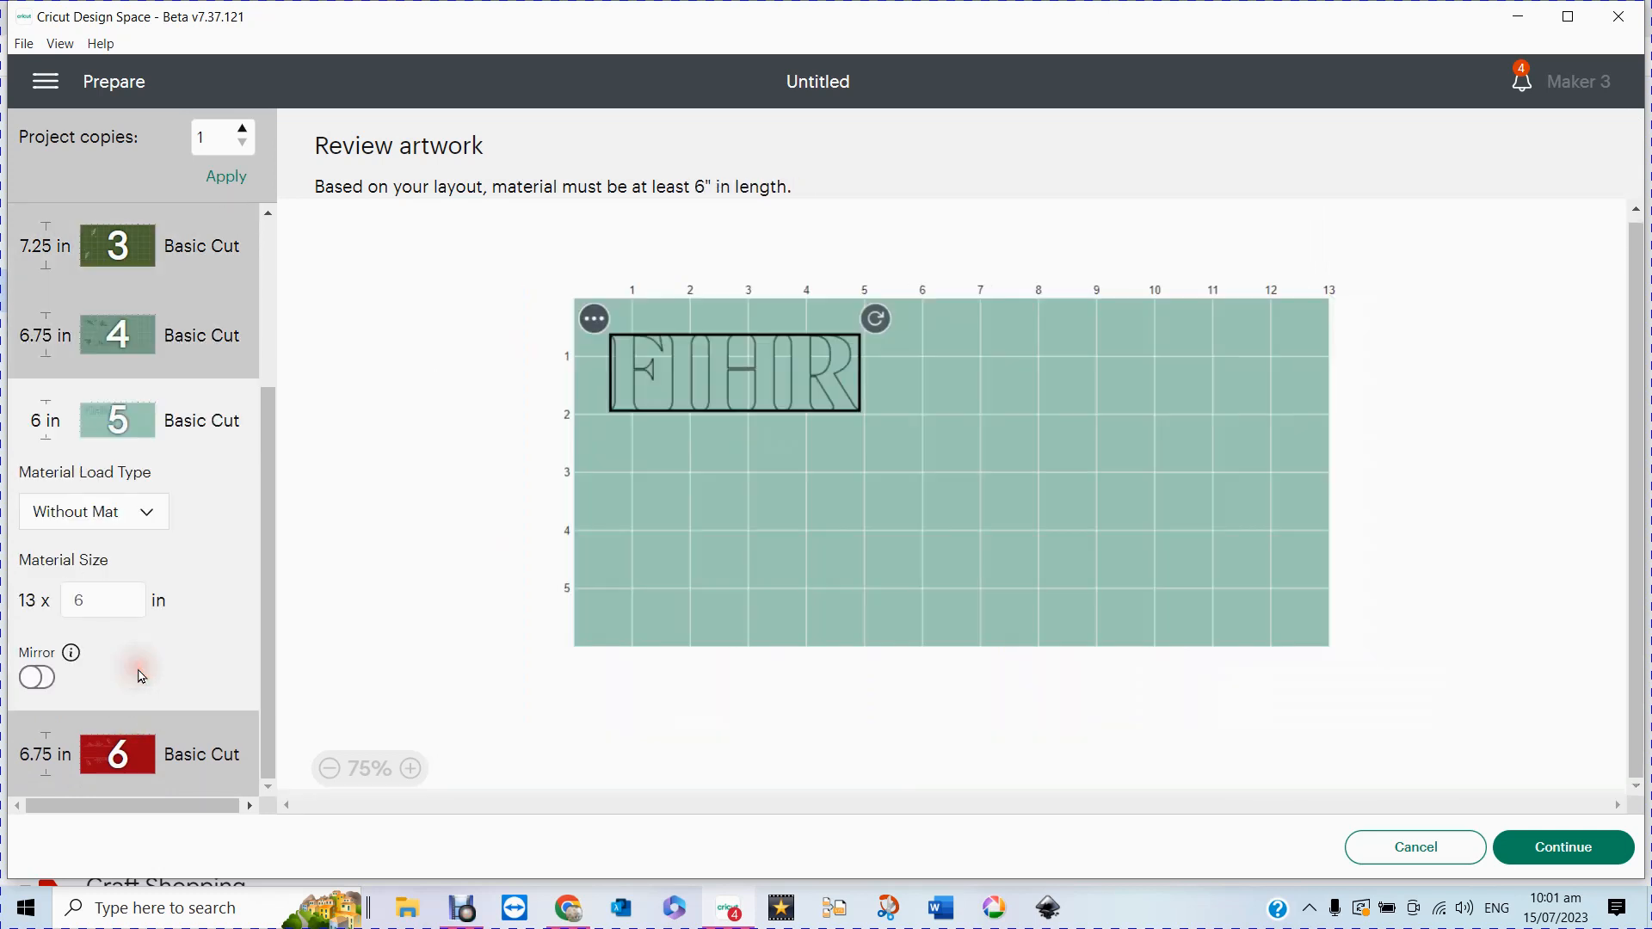
{"action": "left_click", "coordinate": [118, 761]}
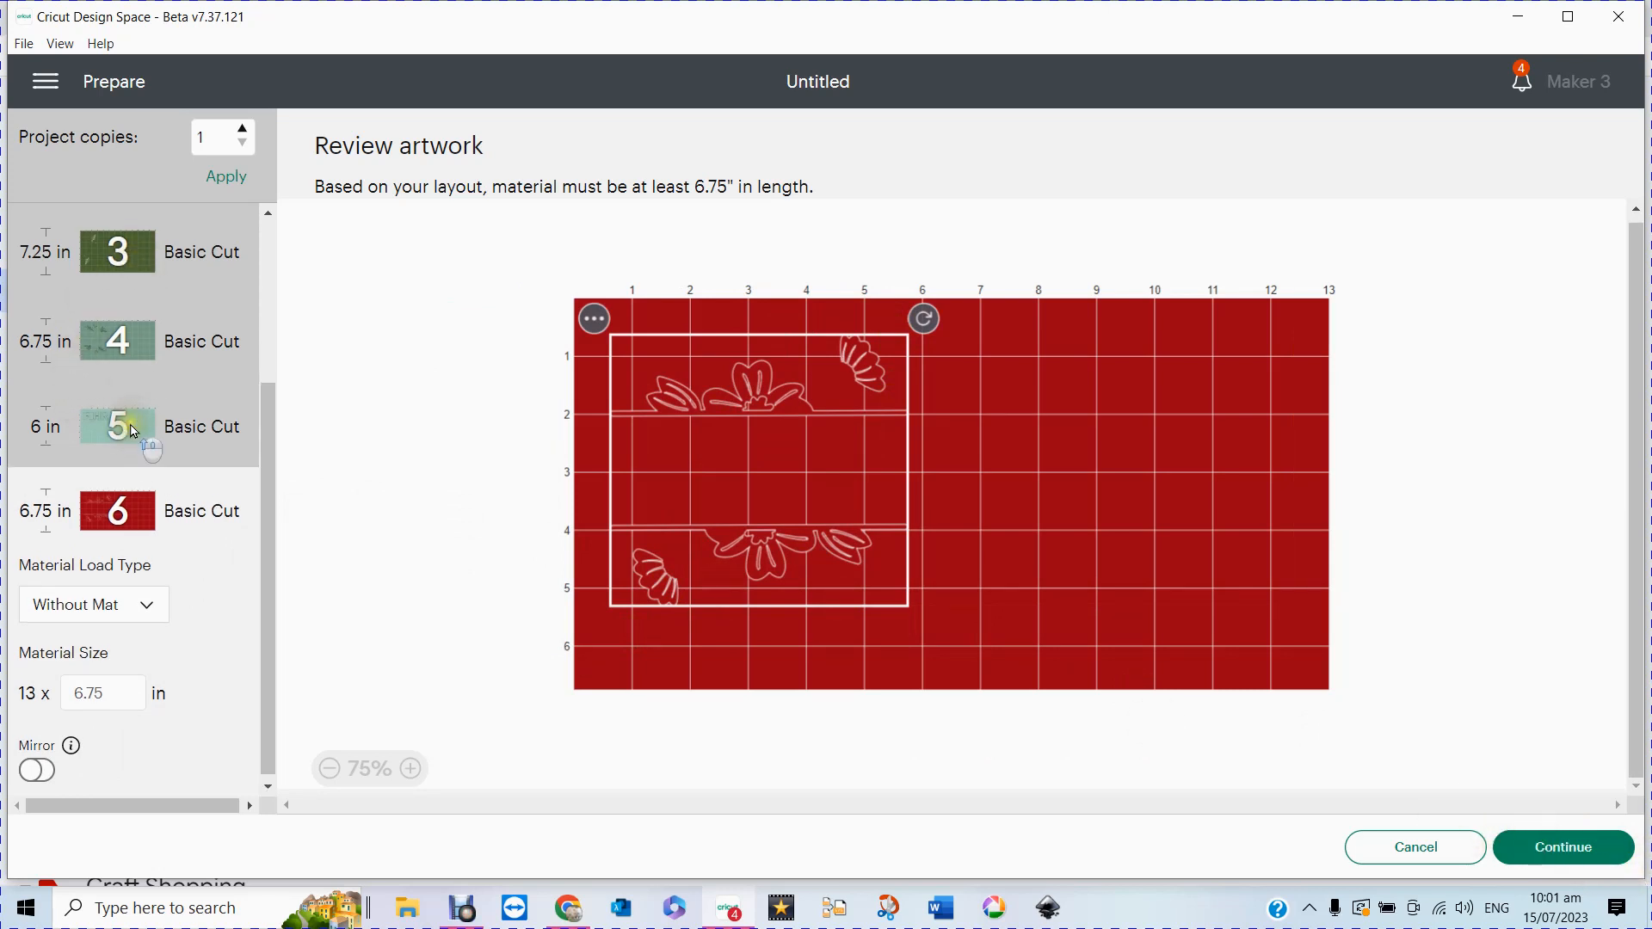
{"action": "scroll", "coordinate": [135, 432], "scroll_direction": "up", "scroll_amount": 3}
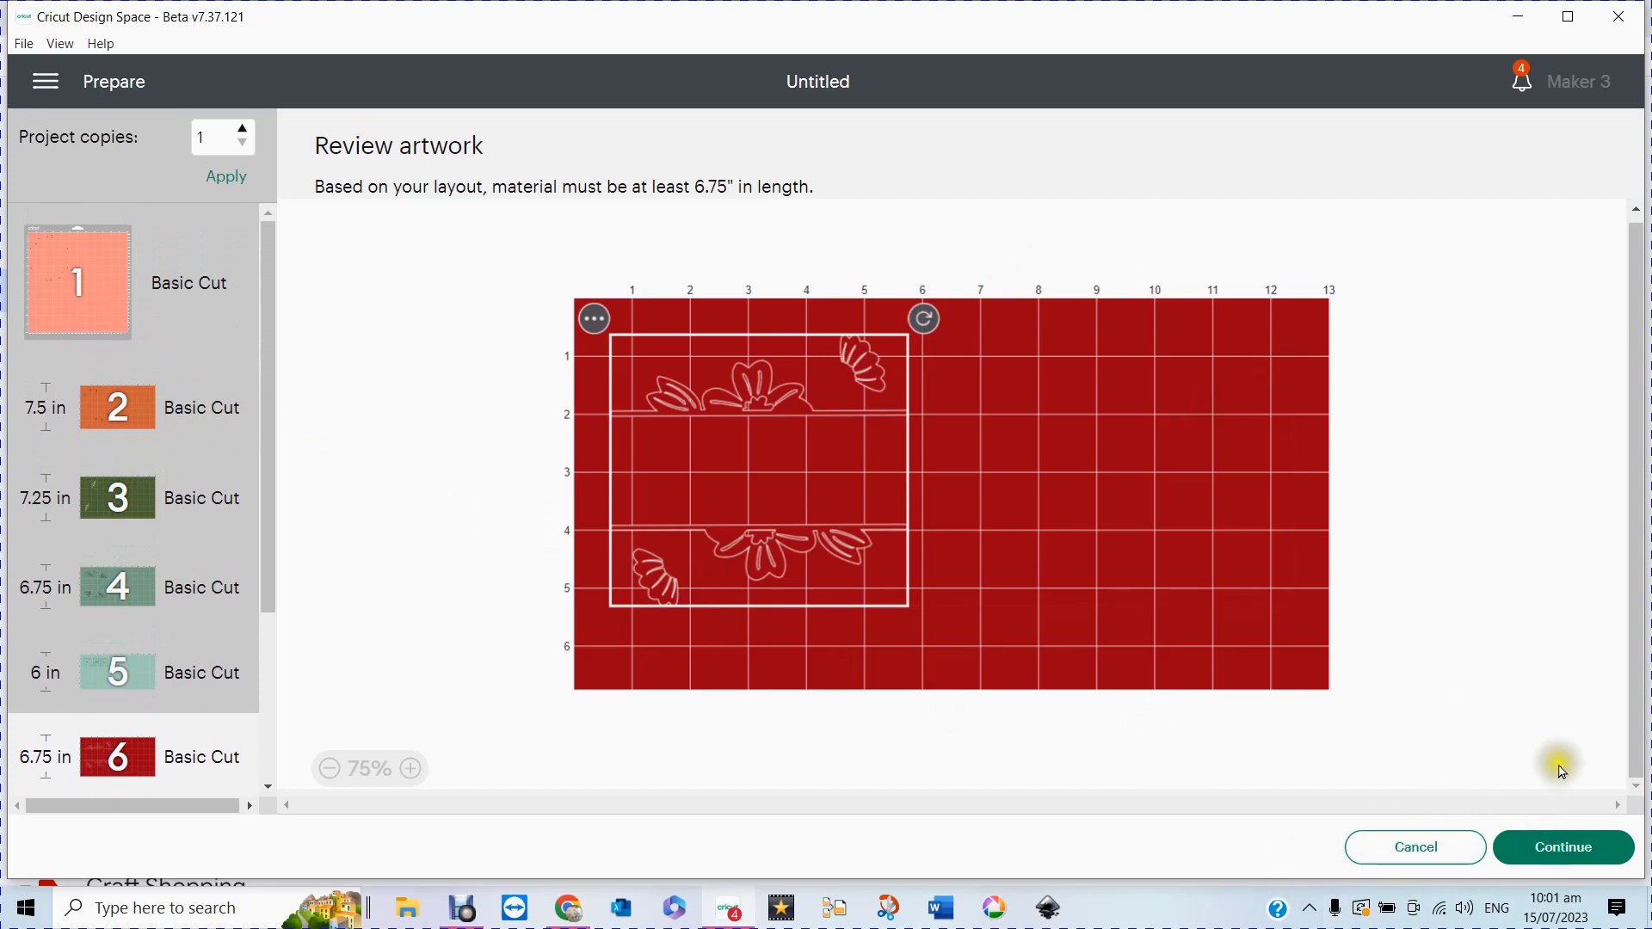
Step: Continue to the machine connection stage, cancel the cut and return to the canvas
{"action": "left_click", "coordinate": [1558, 860]}
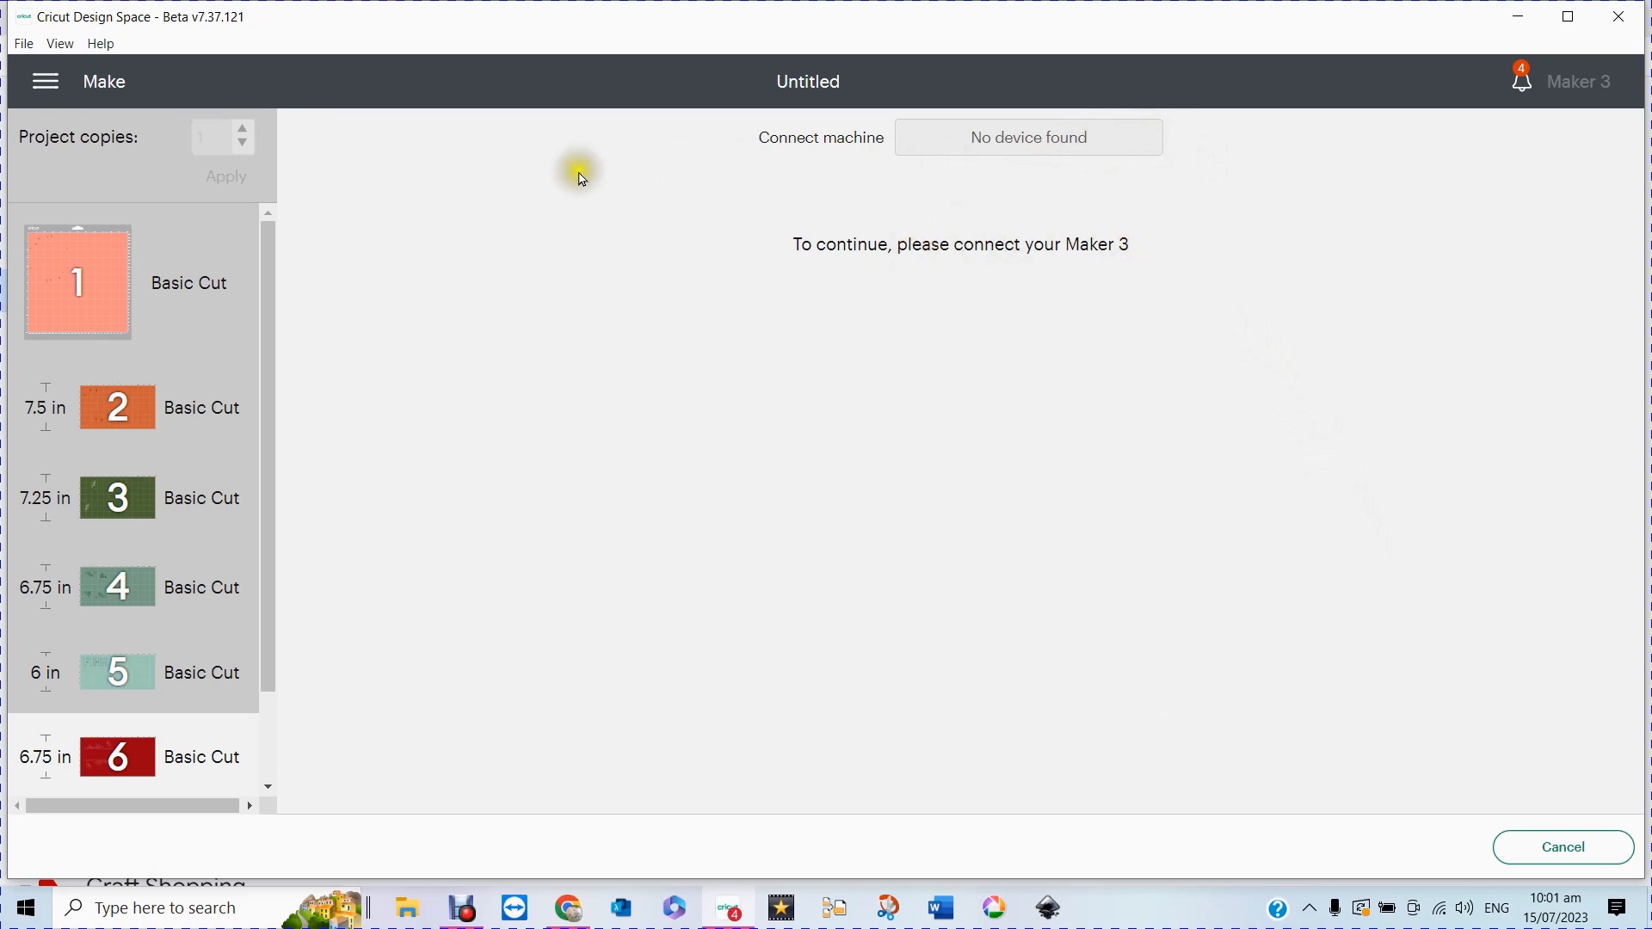
{"action": "left_click", "coordinate": [45, 81]}
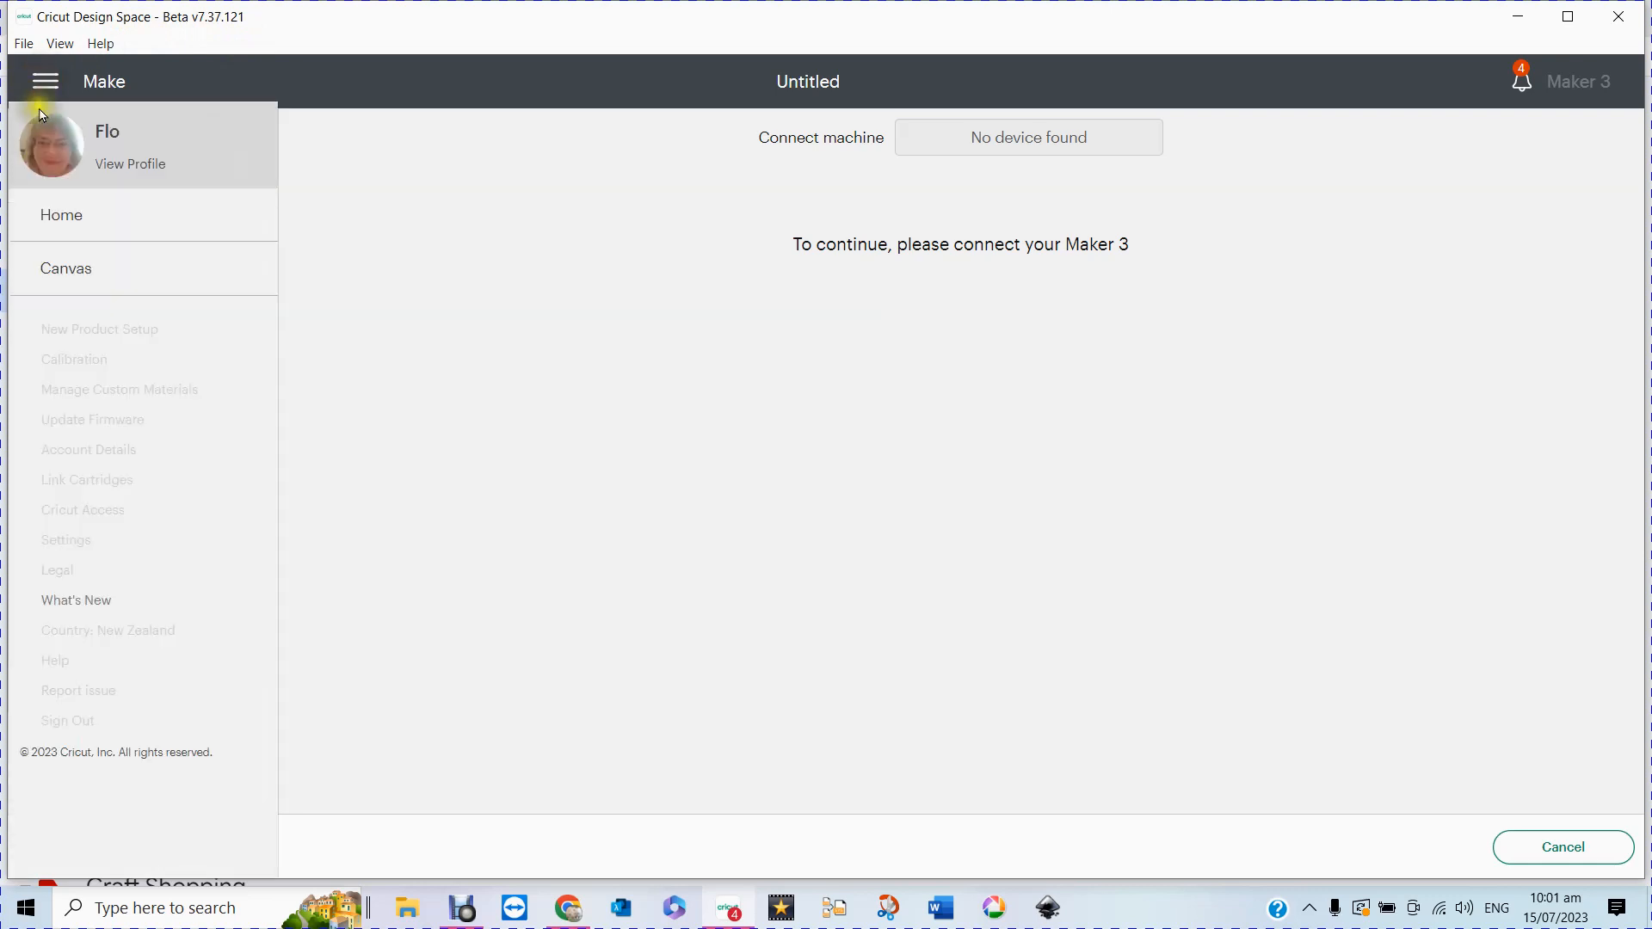
{"action": "left_click", "coordinate": [62, 270]}
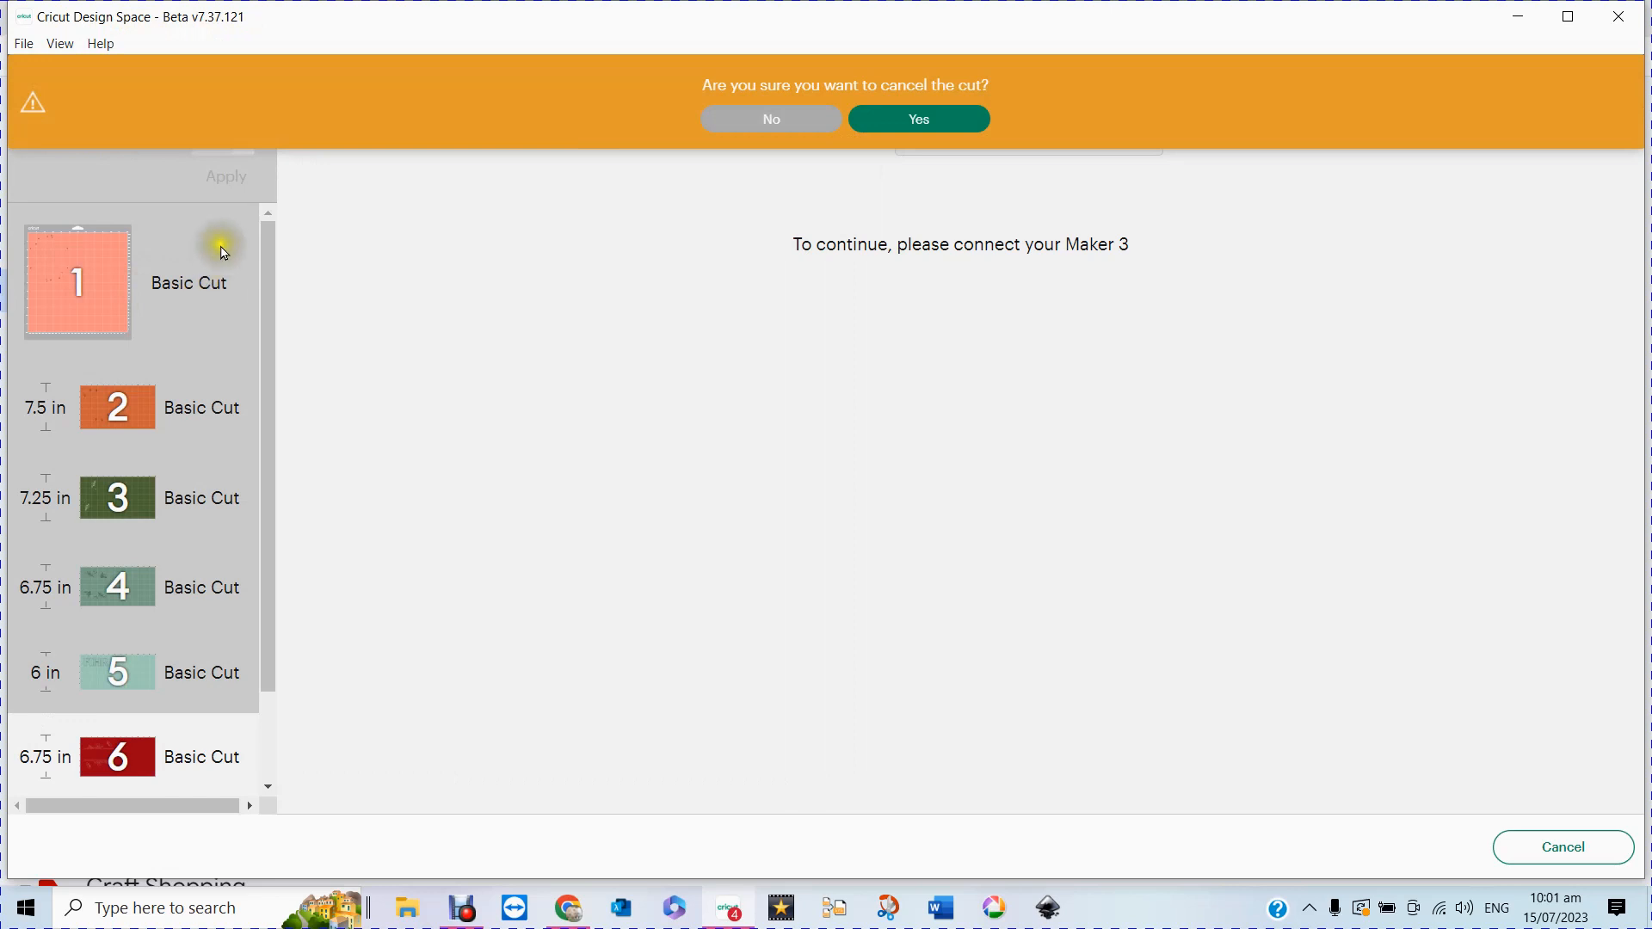
{"action": "left_click", "coordinate": [889, 125]}
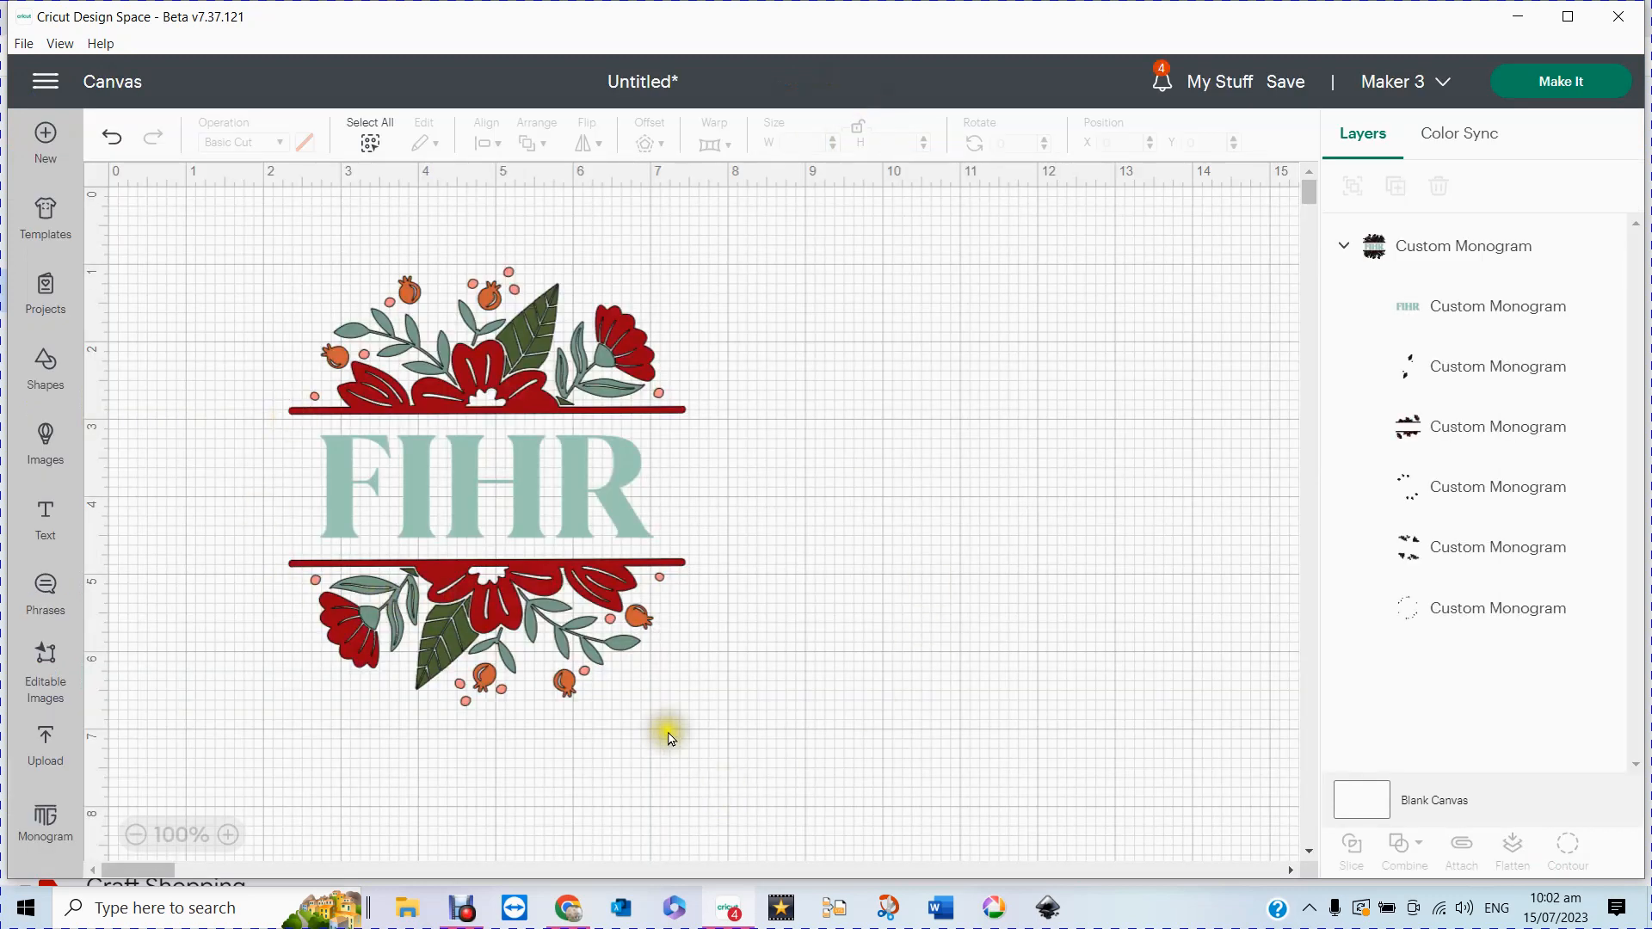
Step: Reopen the Monogram Maker, check the available operation types, and switch to the Classic Modern designs
{"action": "left_click", "coordinate": [43, 820]}
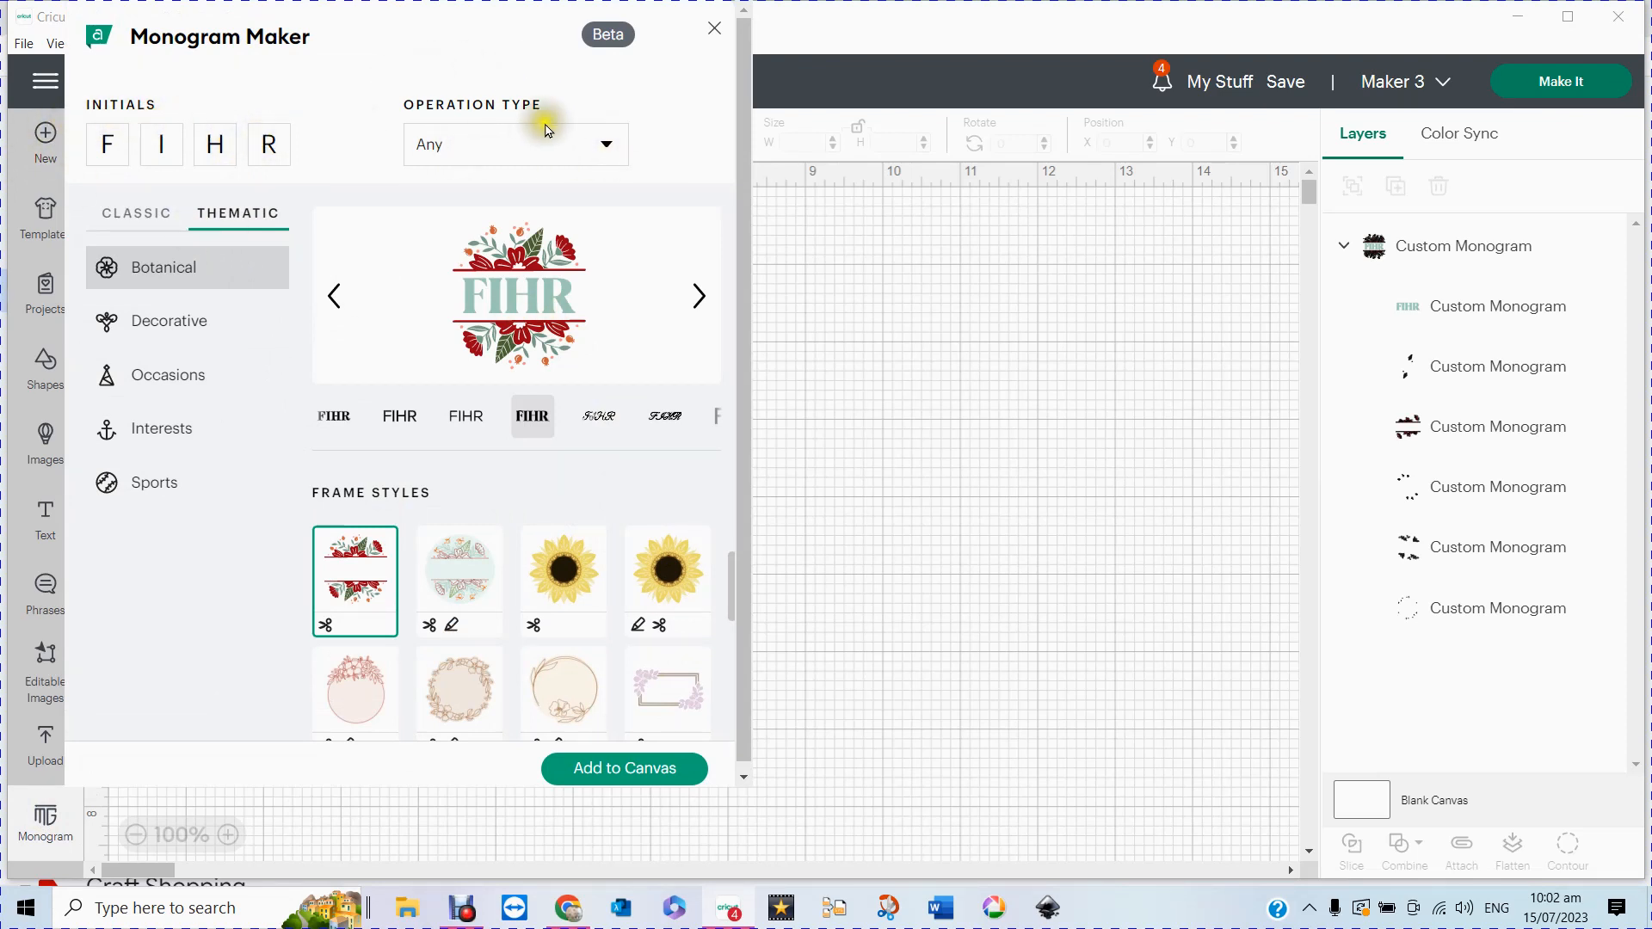
{"action": "left_click", "coordinate": [606, 148]}
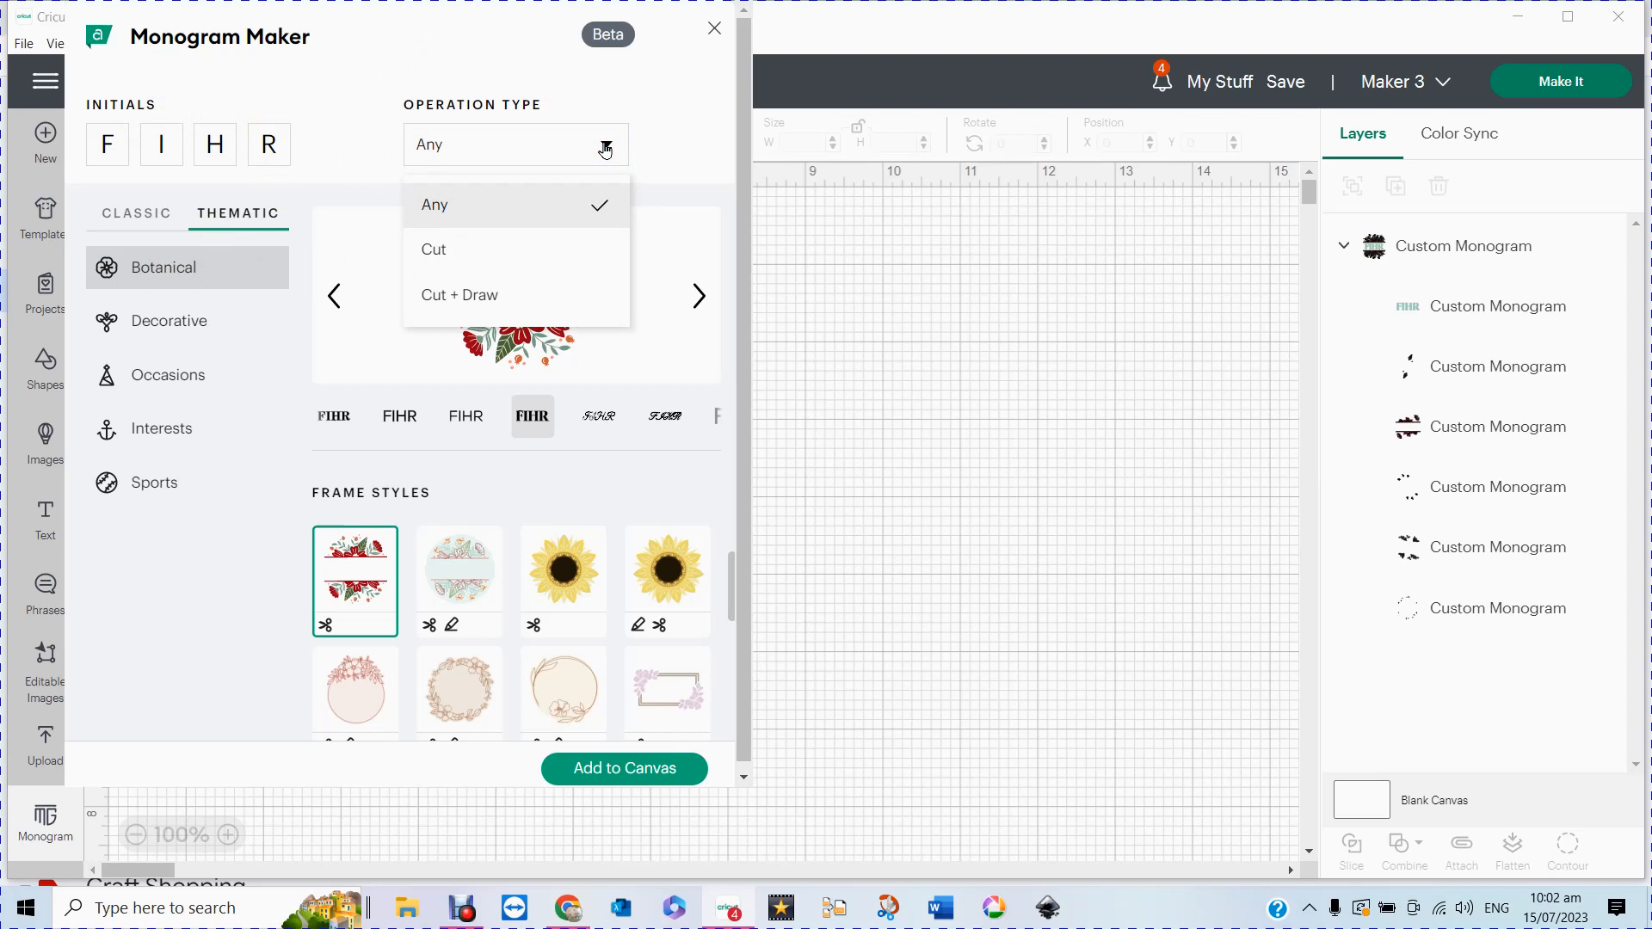
{"action": "left_click", "coordinate": [112, 211]}
{"action": "left_click", "coordinate": [138, 215]}
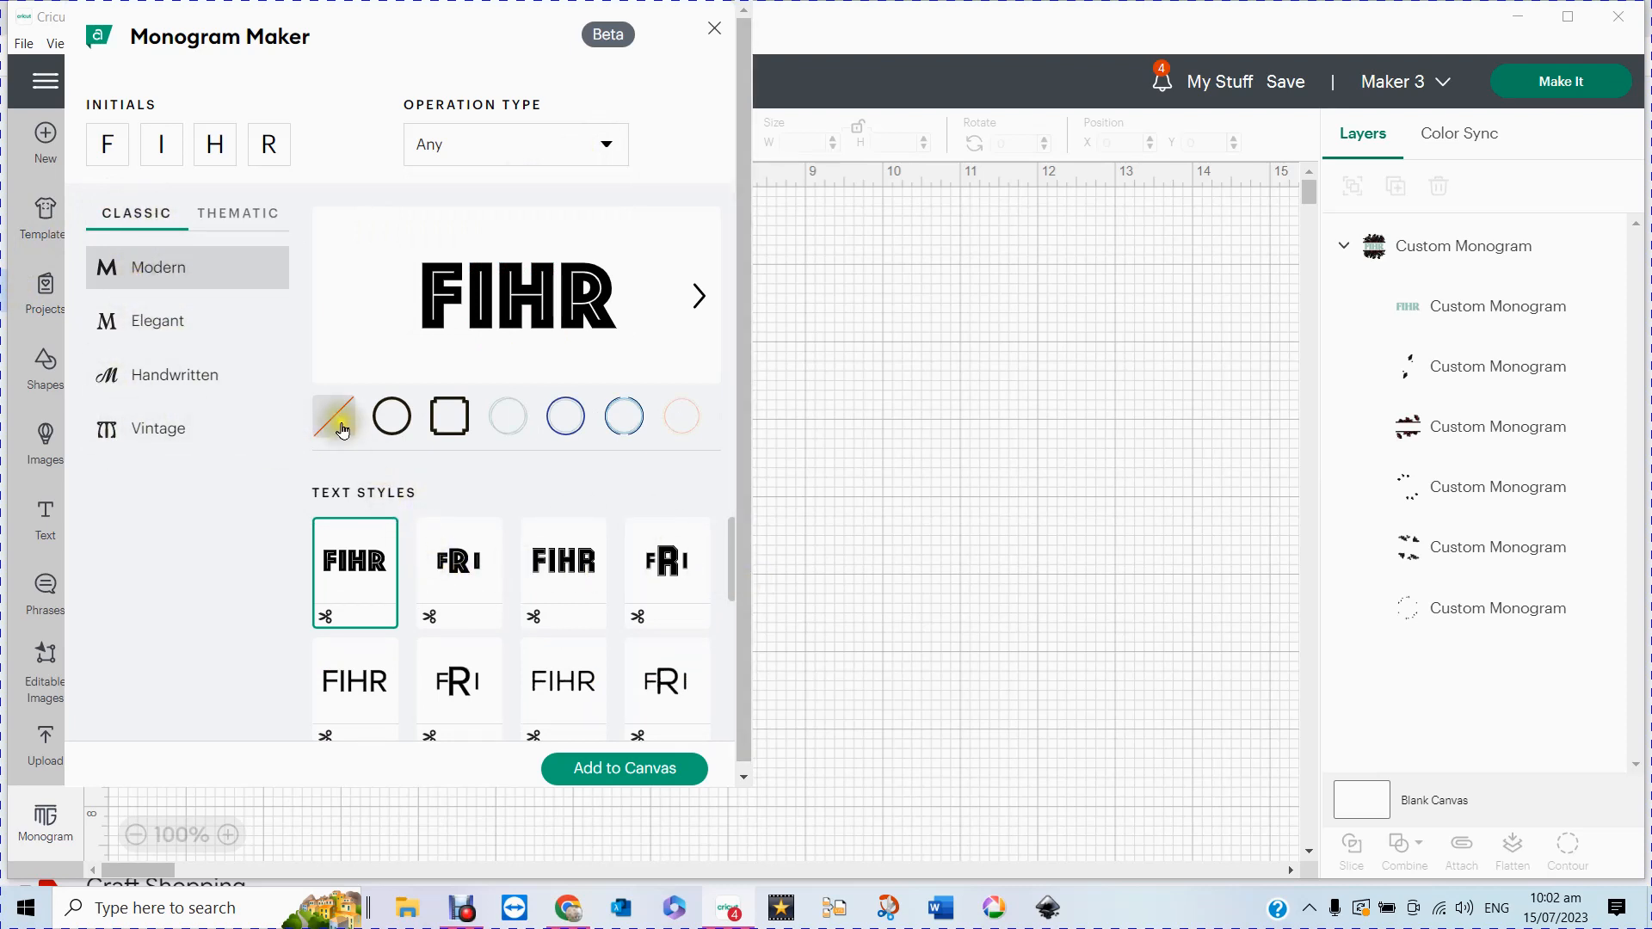
Step: Preview the Classic Modern initials in the notched square, blue circle, filled green circle and double-line diamond borders
{"action": "left_click", "coordinate": [459, 423]}
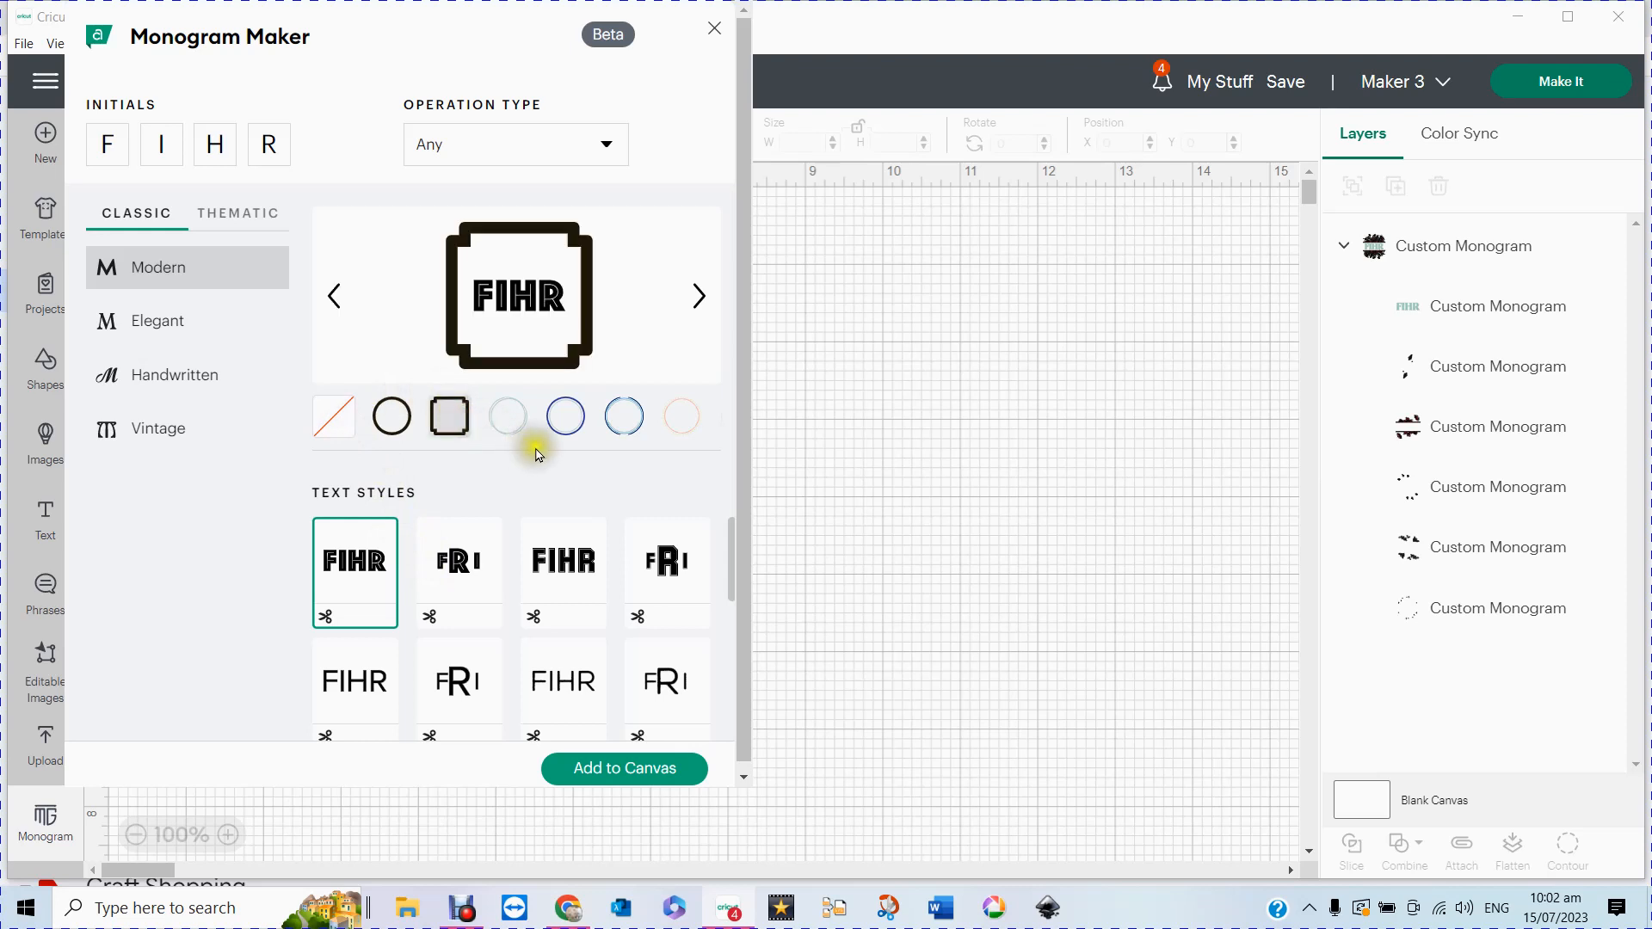
{"action": "left_click", "coordinate": [575, 422]}
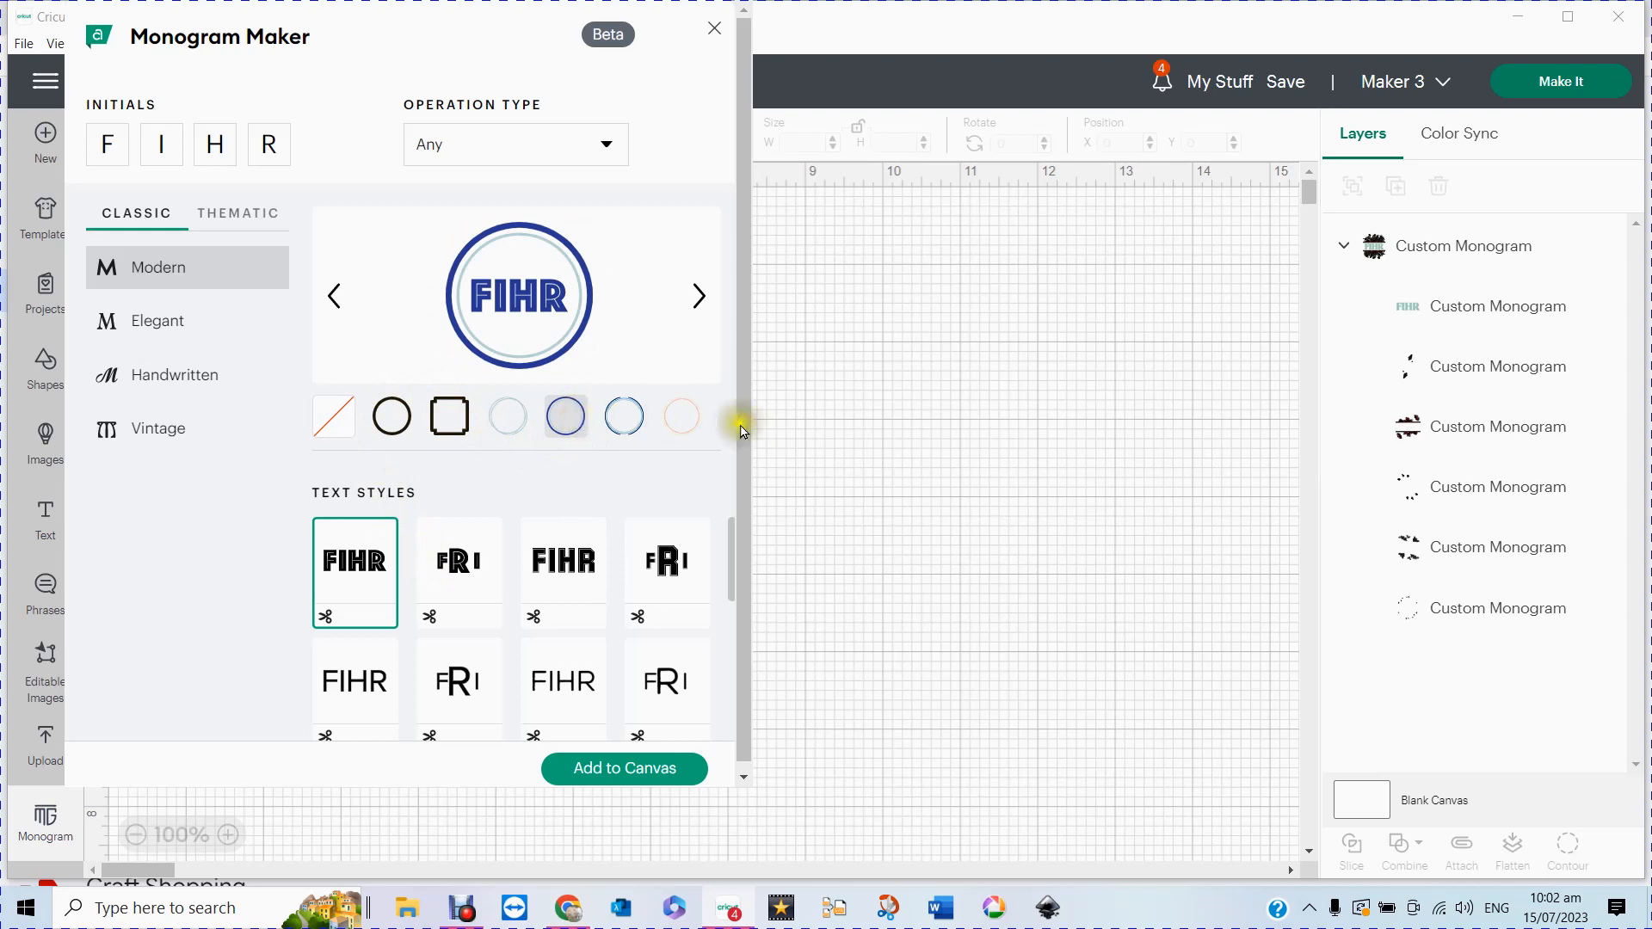
{"action": "left_click", "coordinate": [697, 295]}
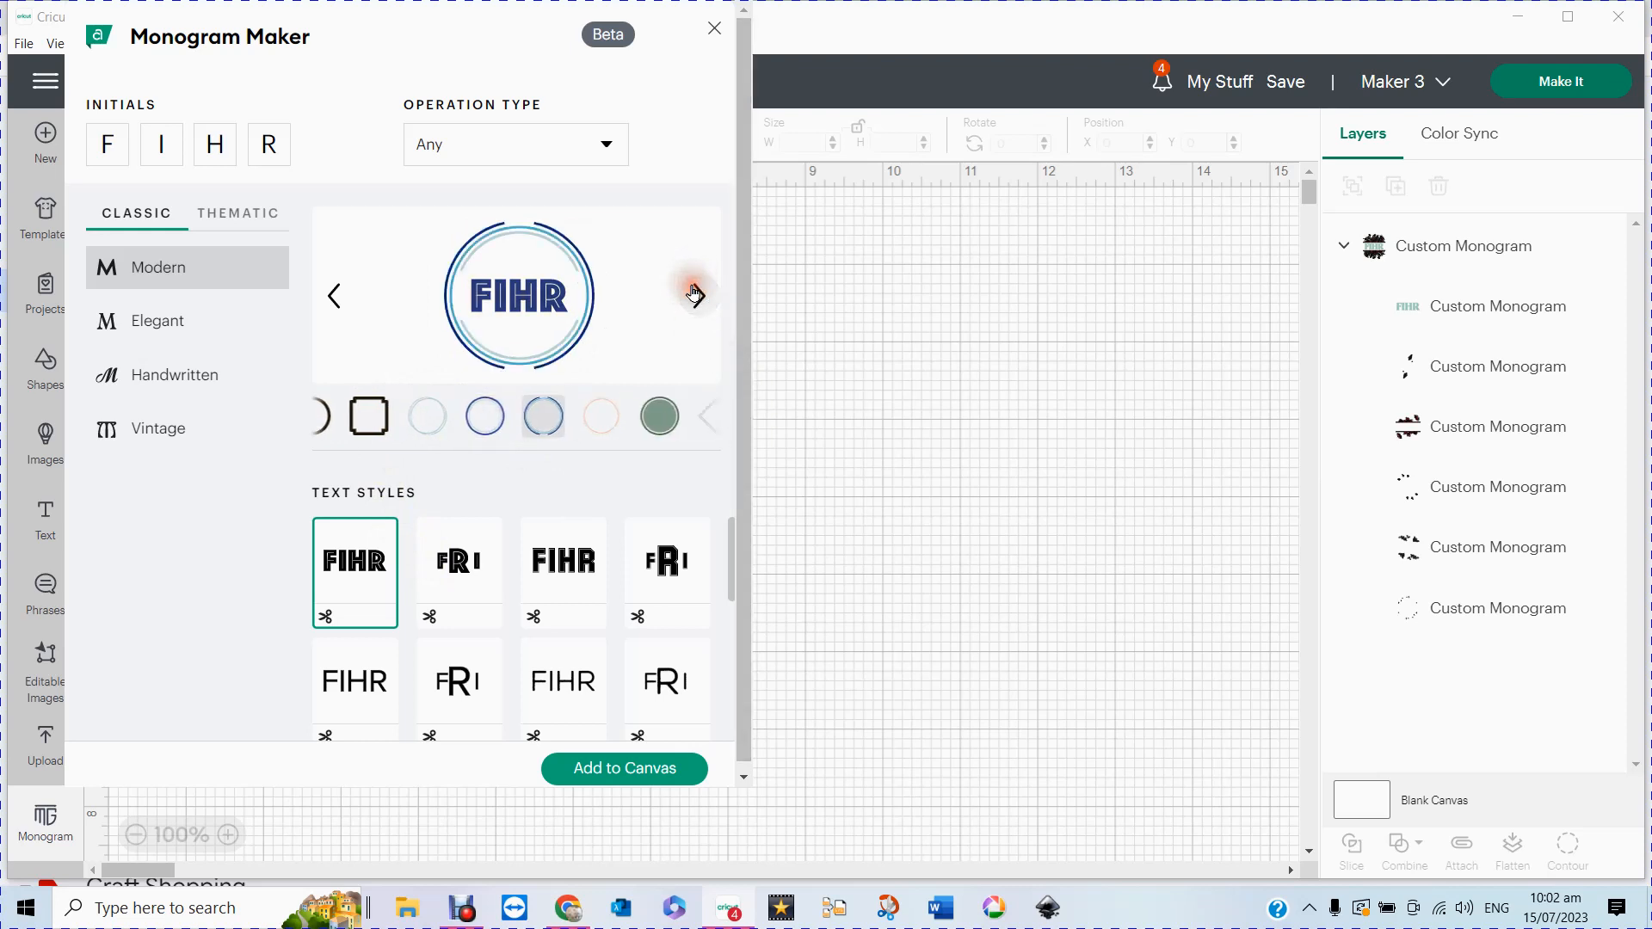
{"action": "left_click", "coordinate": [696, 295]}
{"action": "left_click", "coordinate": [695, 296]}
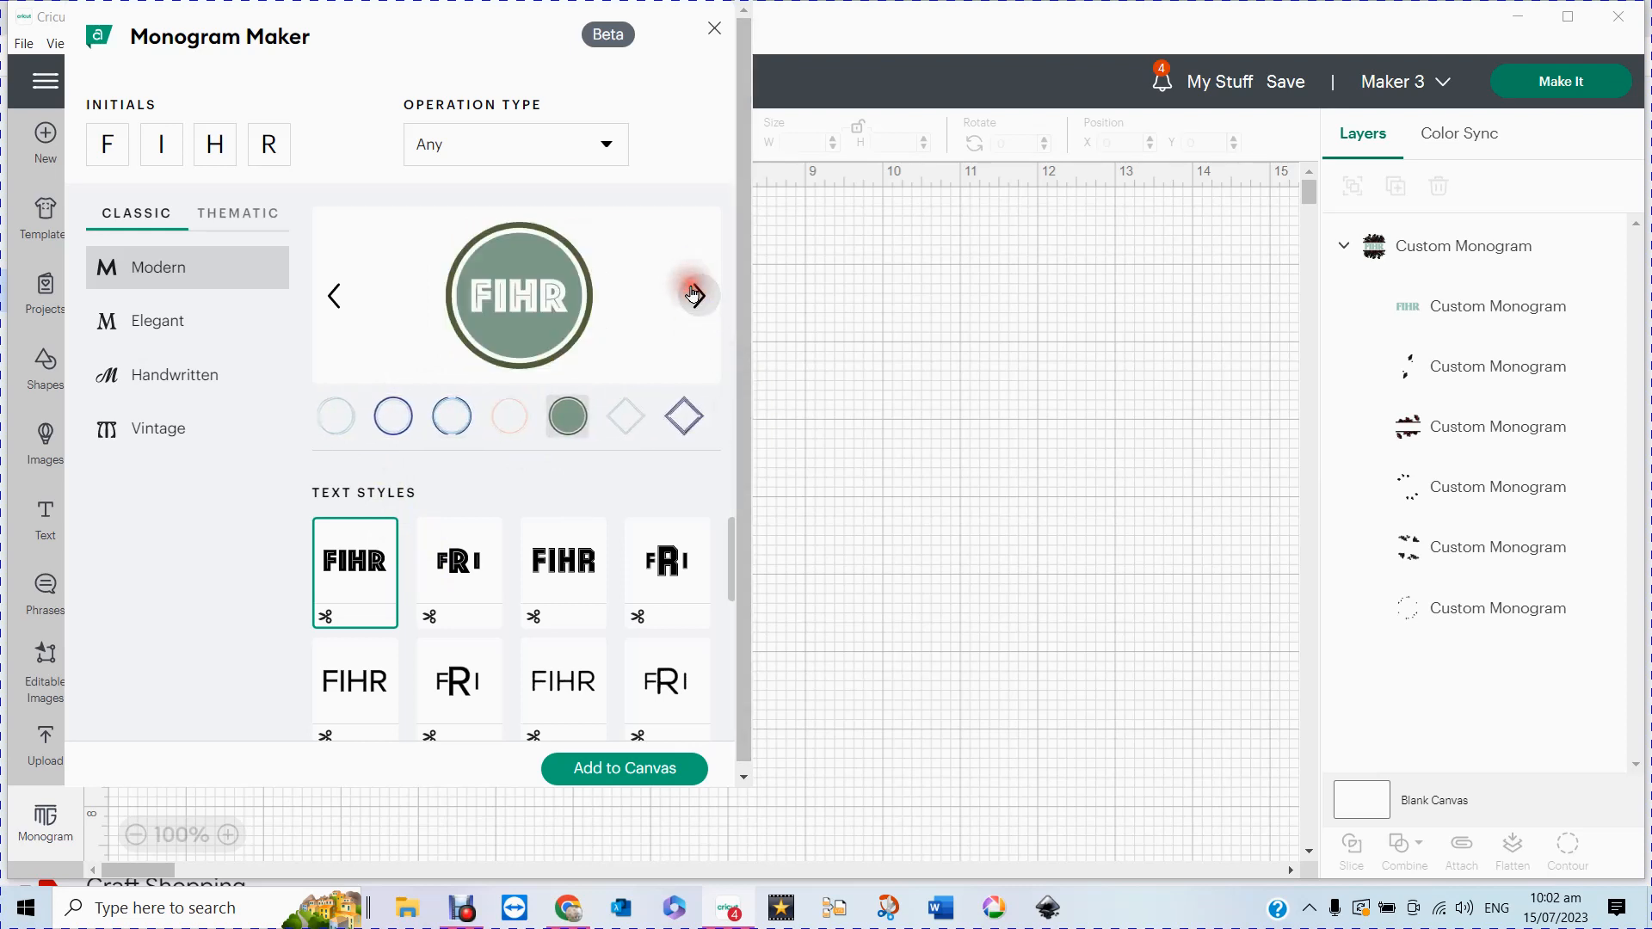
{"action": "left_click", "coordinate": [695, 296]}
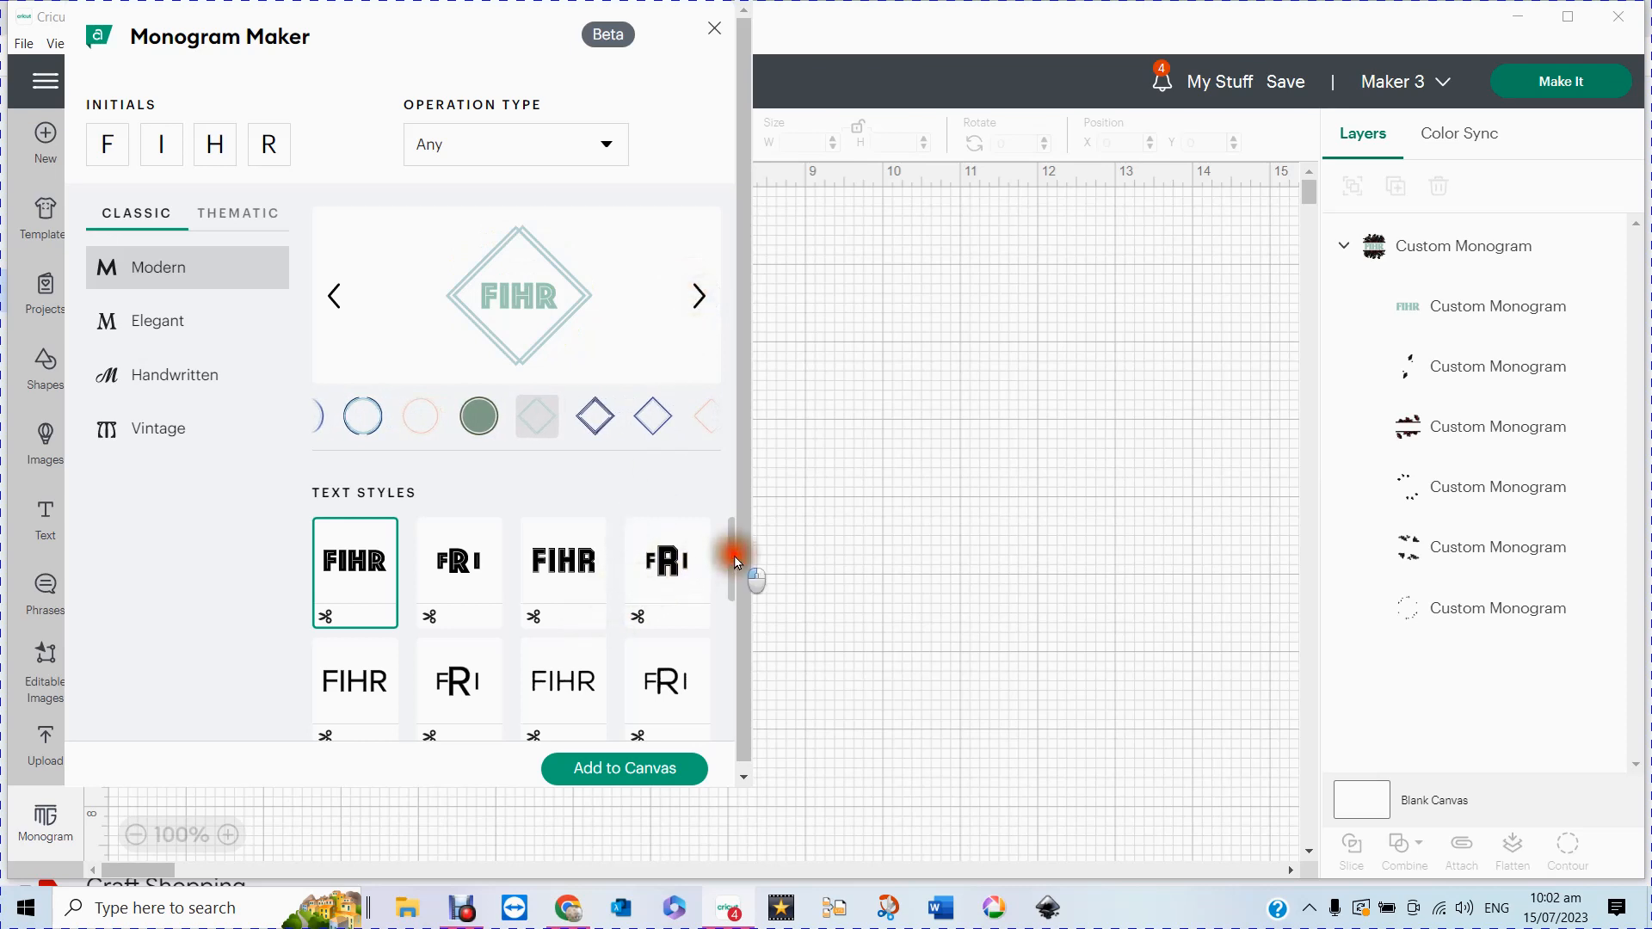
{"action": "mouse_move", "coordinate": [736, 561]}
{"action": "left_mouse_down"}
{"action": "mouse_move", "coordinate": [757, 708]}
{"action": "mouse_move", "coordinate": [767, 553]}
{"action": "left_mouse_up"}
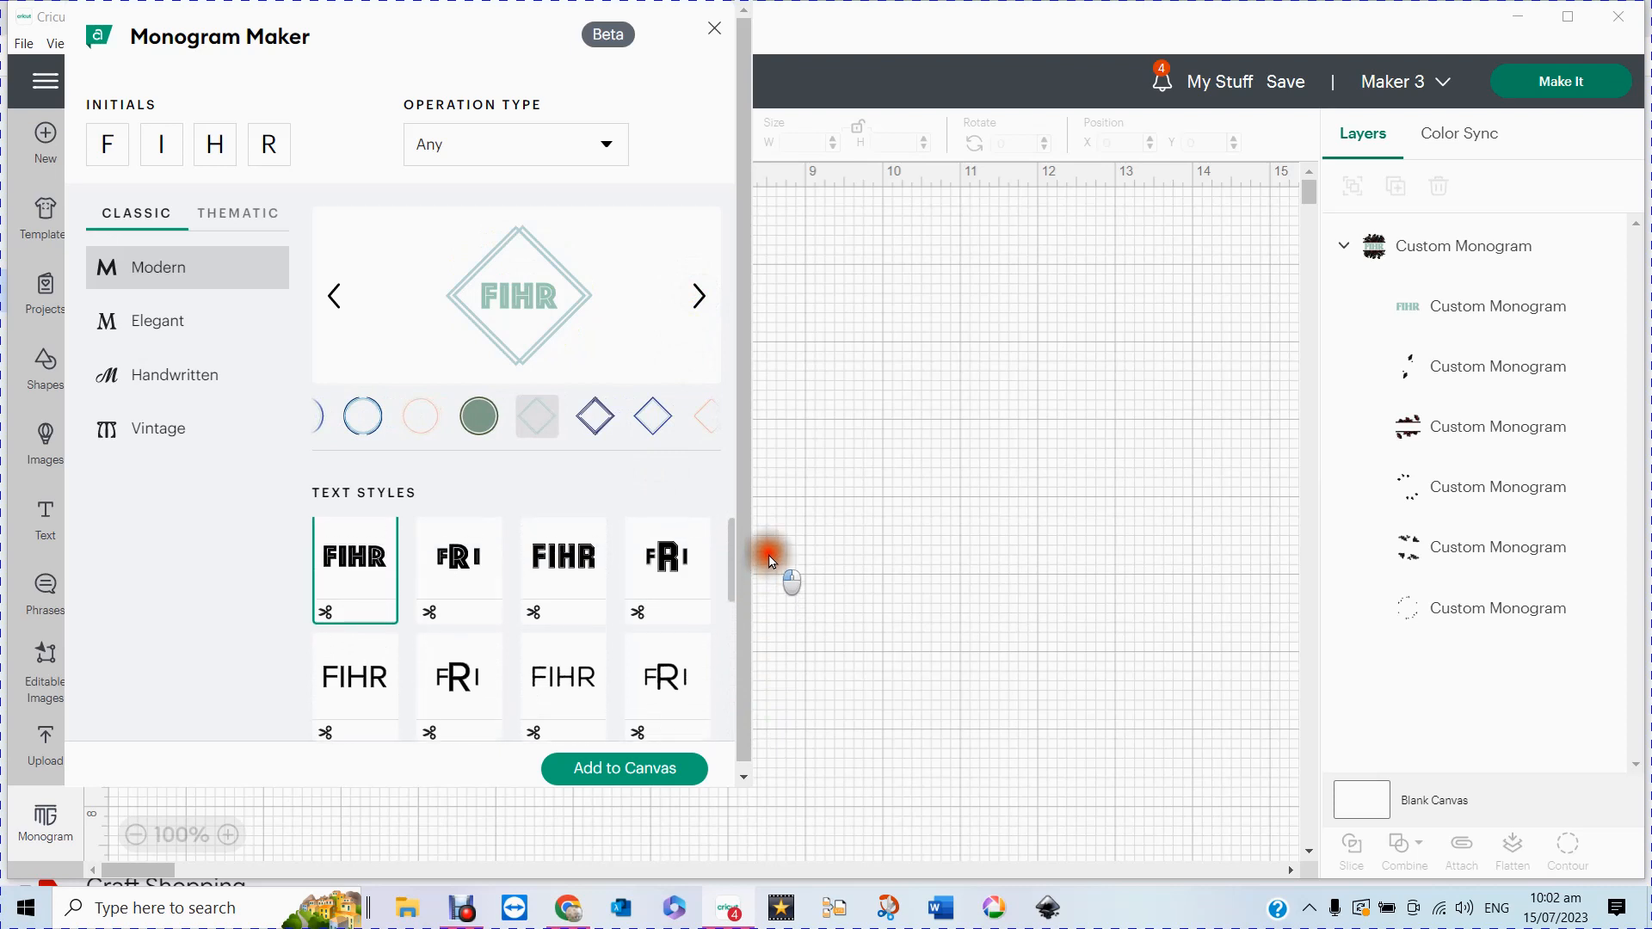
Step: Add a Thematic Botanical green leaf wreath monogram with serif F R I lettering to the canvas and move it to about X 9.64, Y 0.72
{"action": "left_click", "coordinate": [243, 222]}
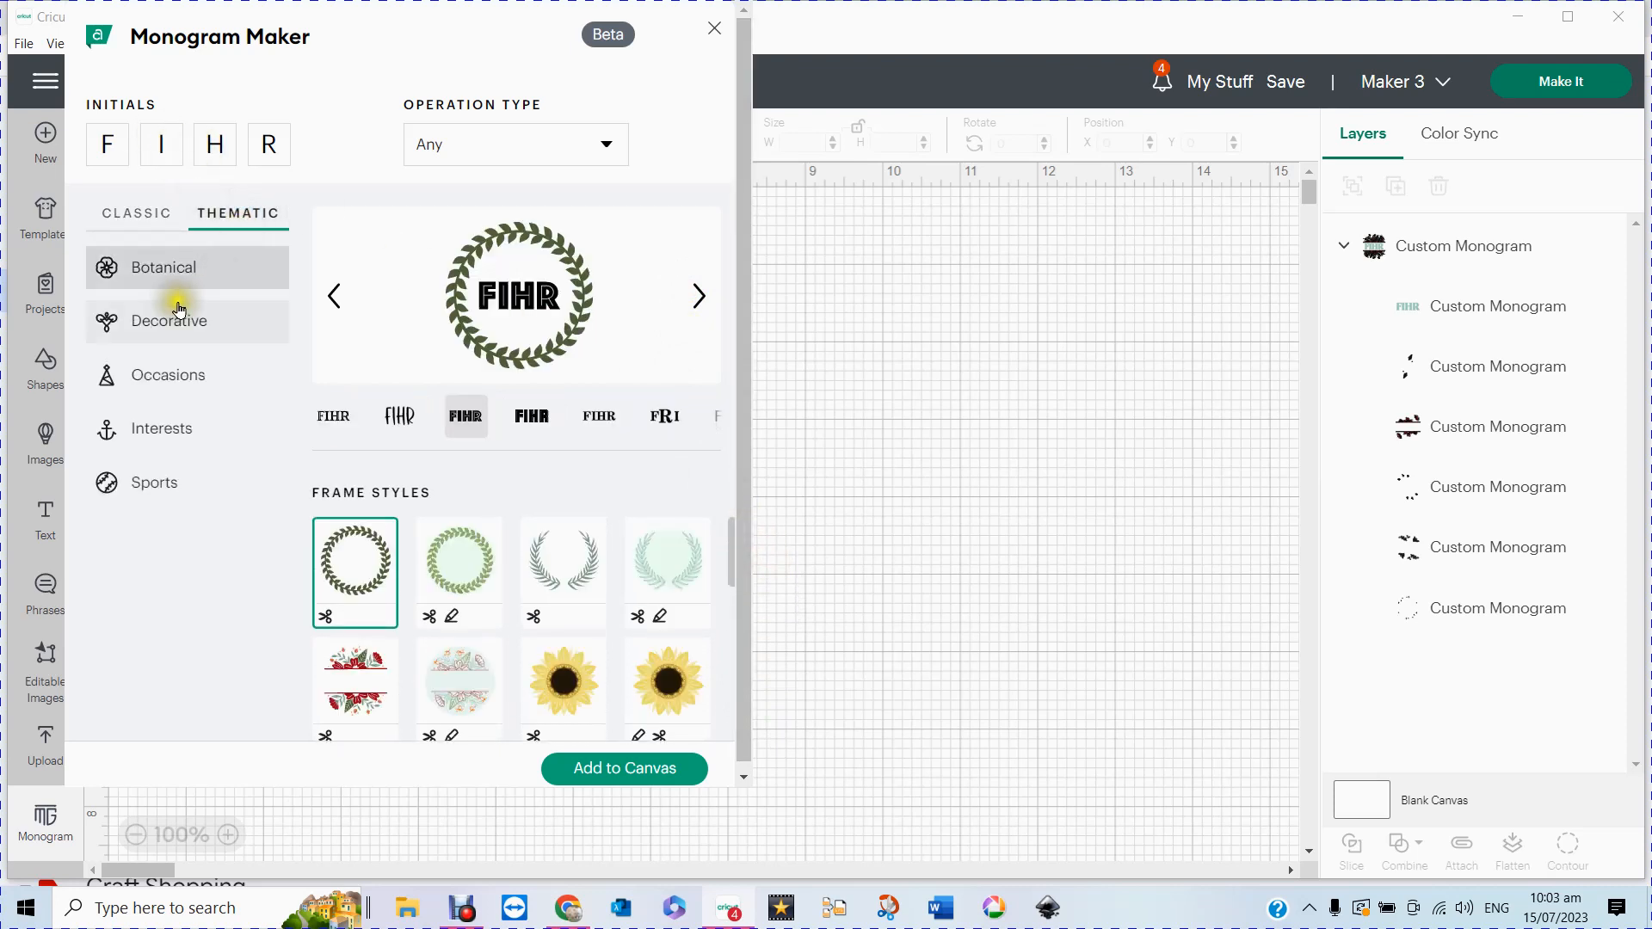
{"action": "left_click_drag", "start_coordinate": [736, 551], "coordinate": [749, 505]}
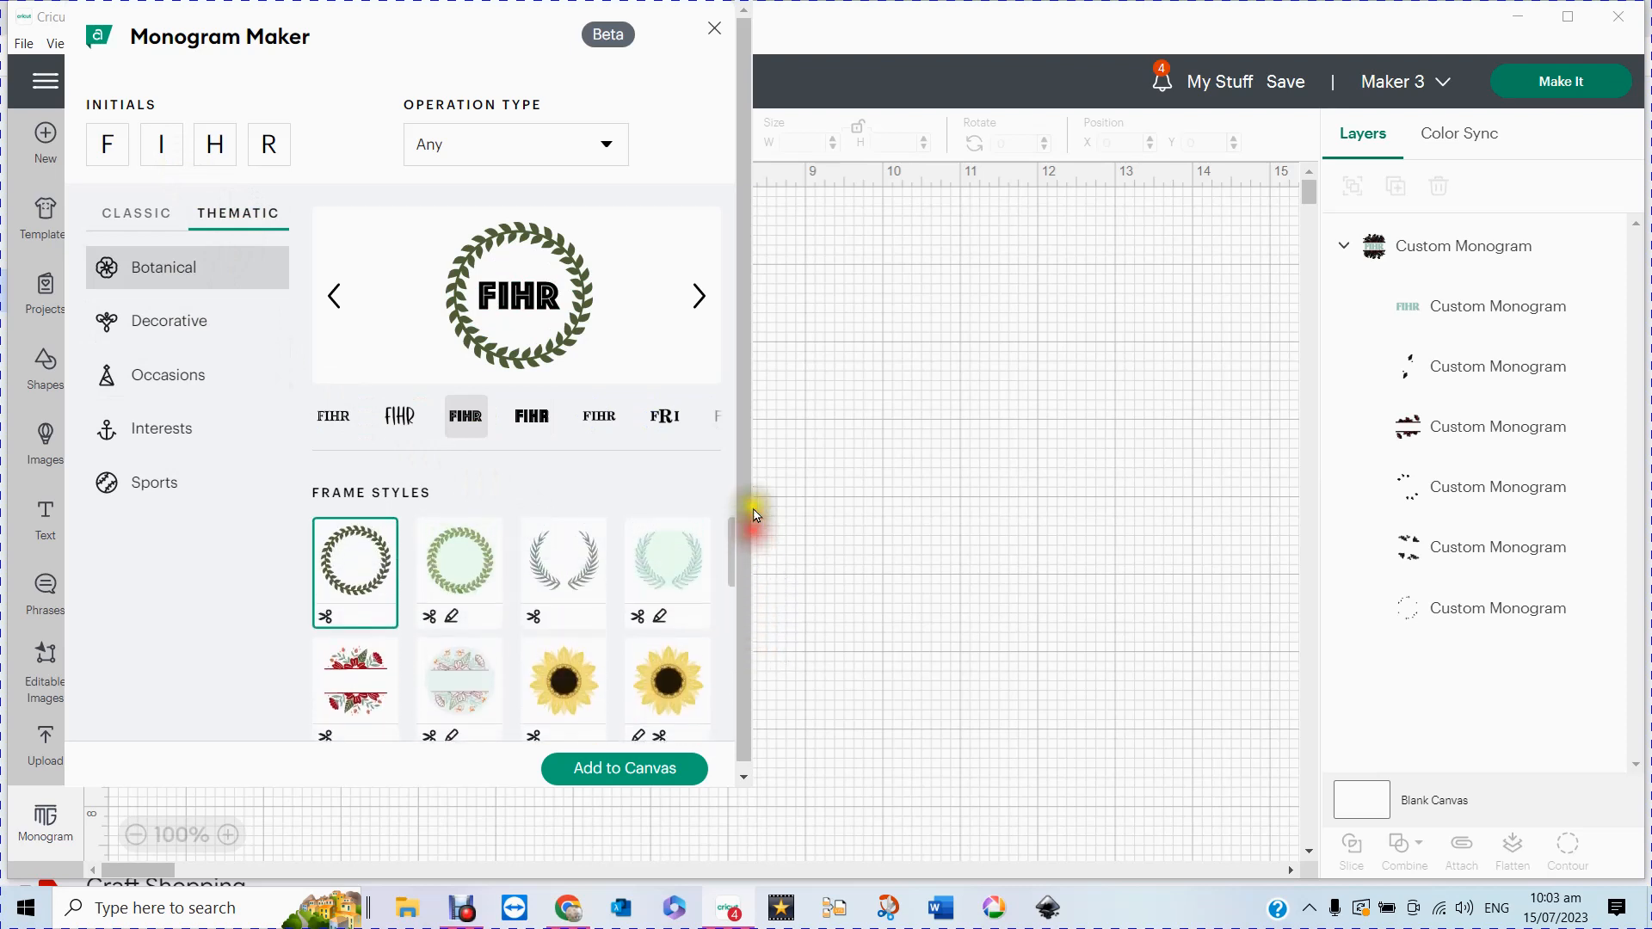
{"action": "left_click", "coordinate": [693, 295]}
{"action": "left_click", "coordinate": [693, 295]}
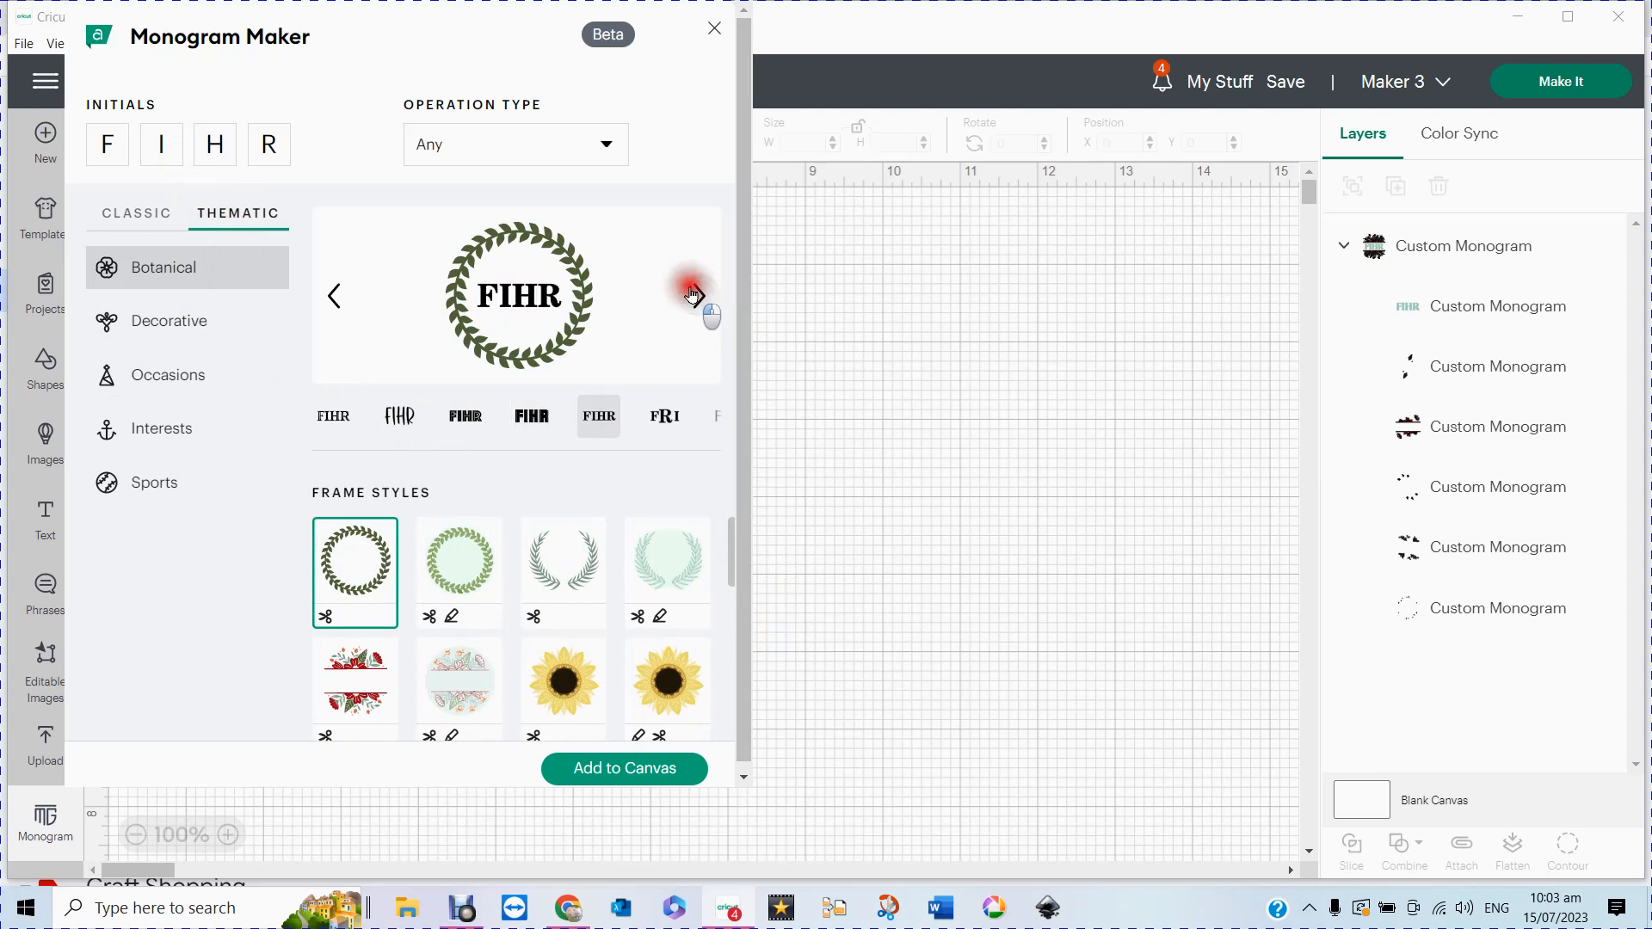
{"action": "left_click", "coordinate": [694, 296]}
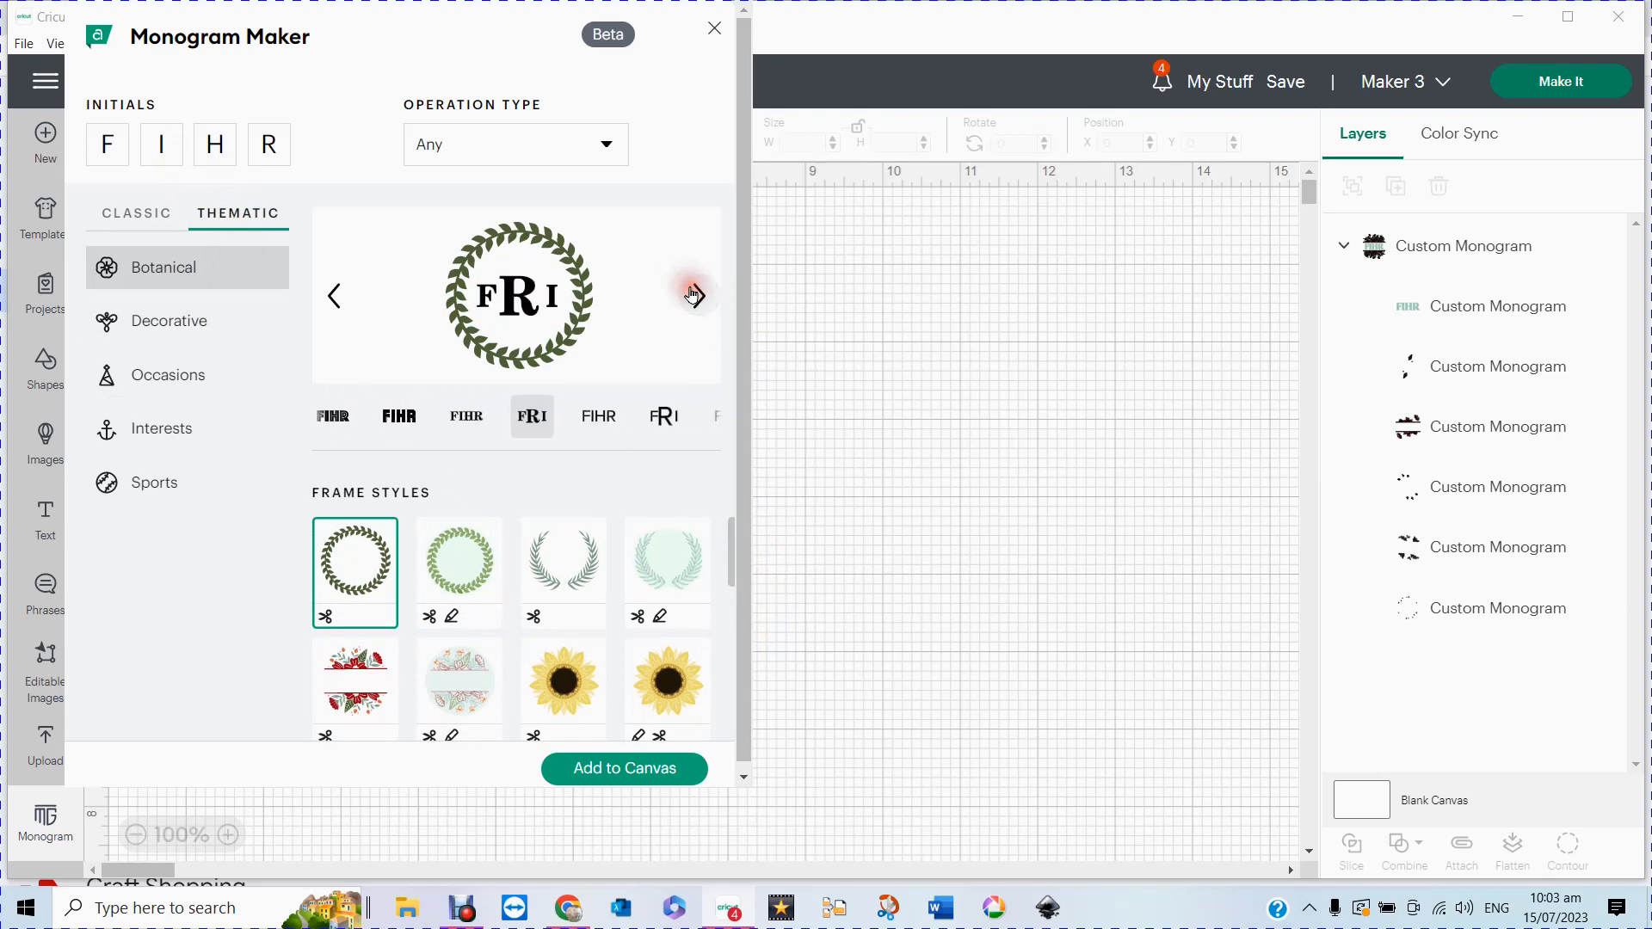
{"action": "left_click", "coordinate": [605, 769]}
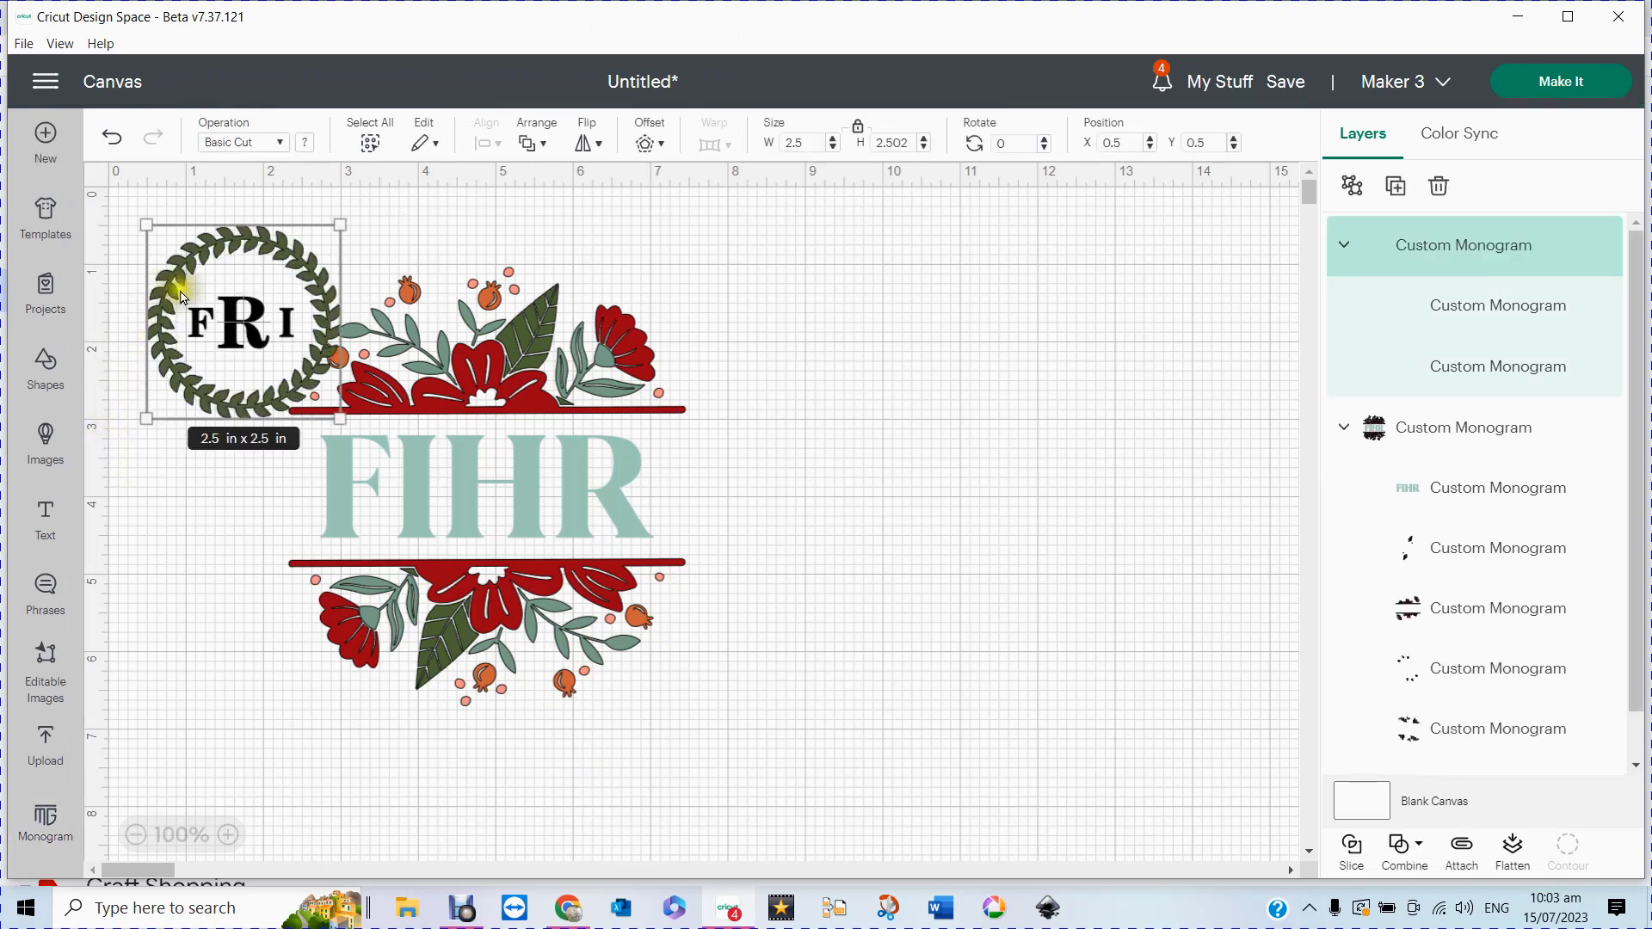
{"action": "left_click_drag", "start_coordinate": [233, 310], "coordinate": [940, 327]}
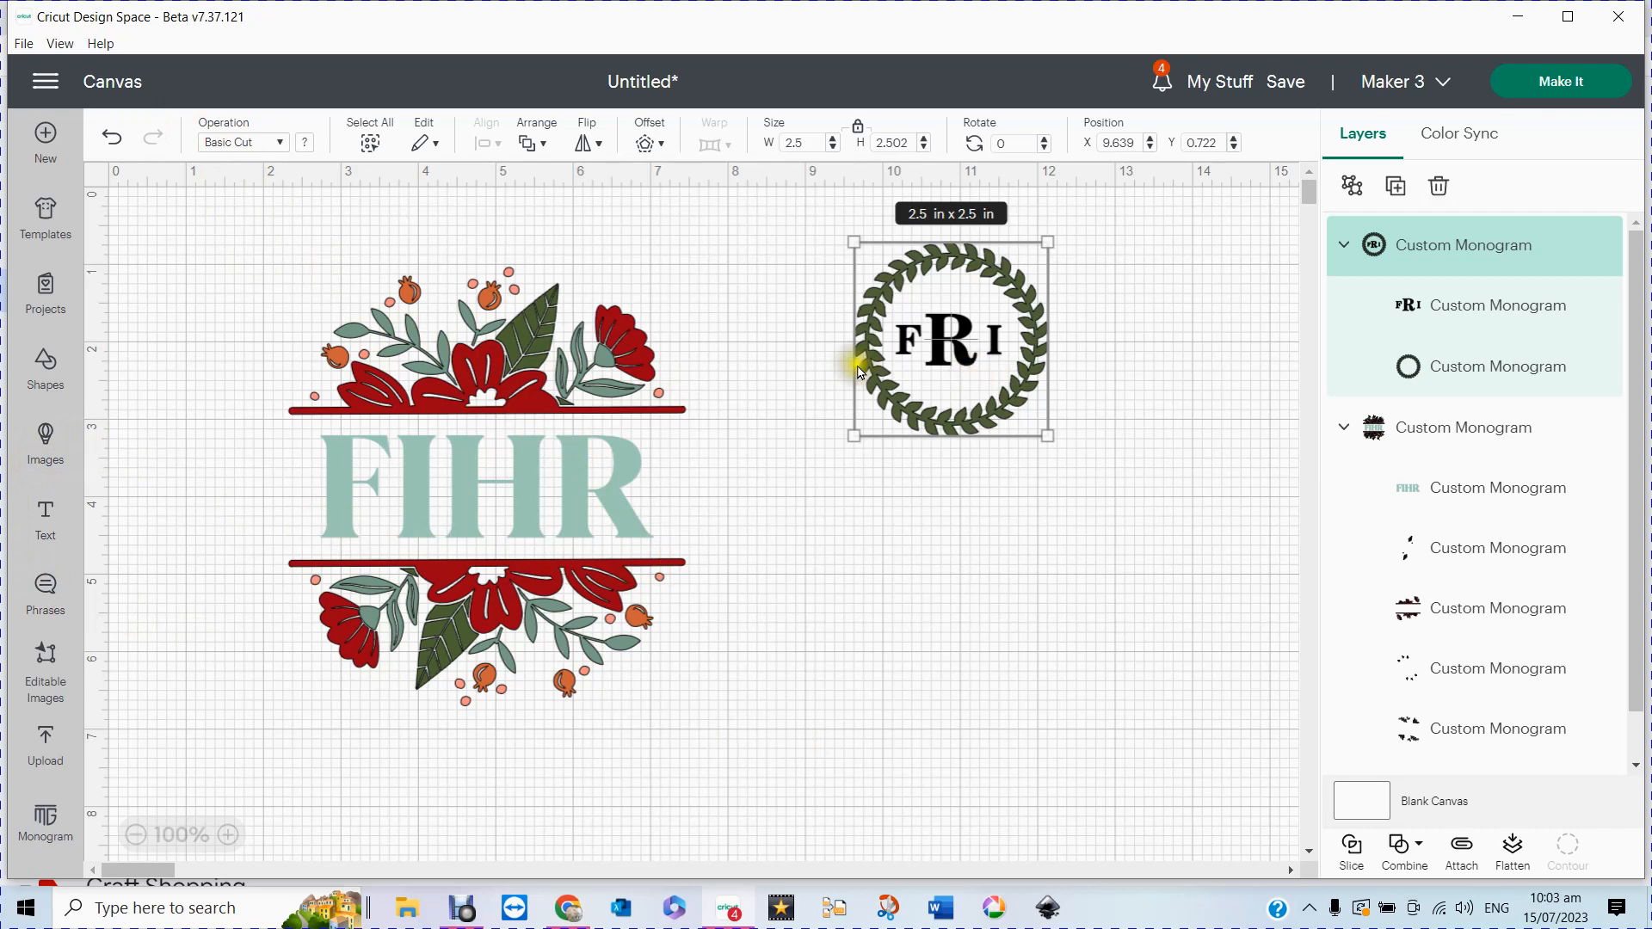
Step: Flatten the floral FIHR monogram into a Print Then Cut image and move it to about X 4.07, Y 1.45
{"action": "left_click_drag", "start_coordinate": [217, 227], "coordinate": [748, 755]}
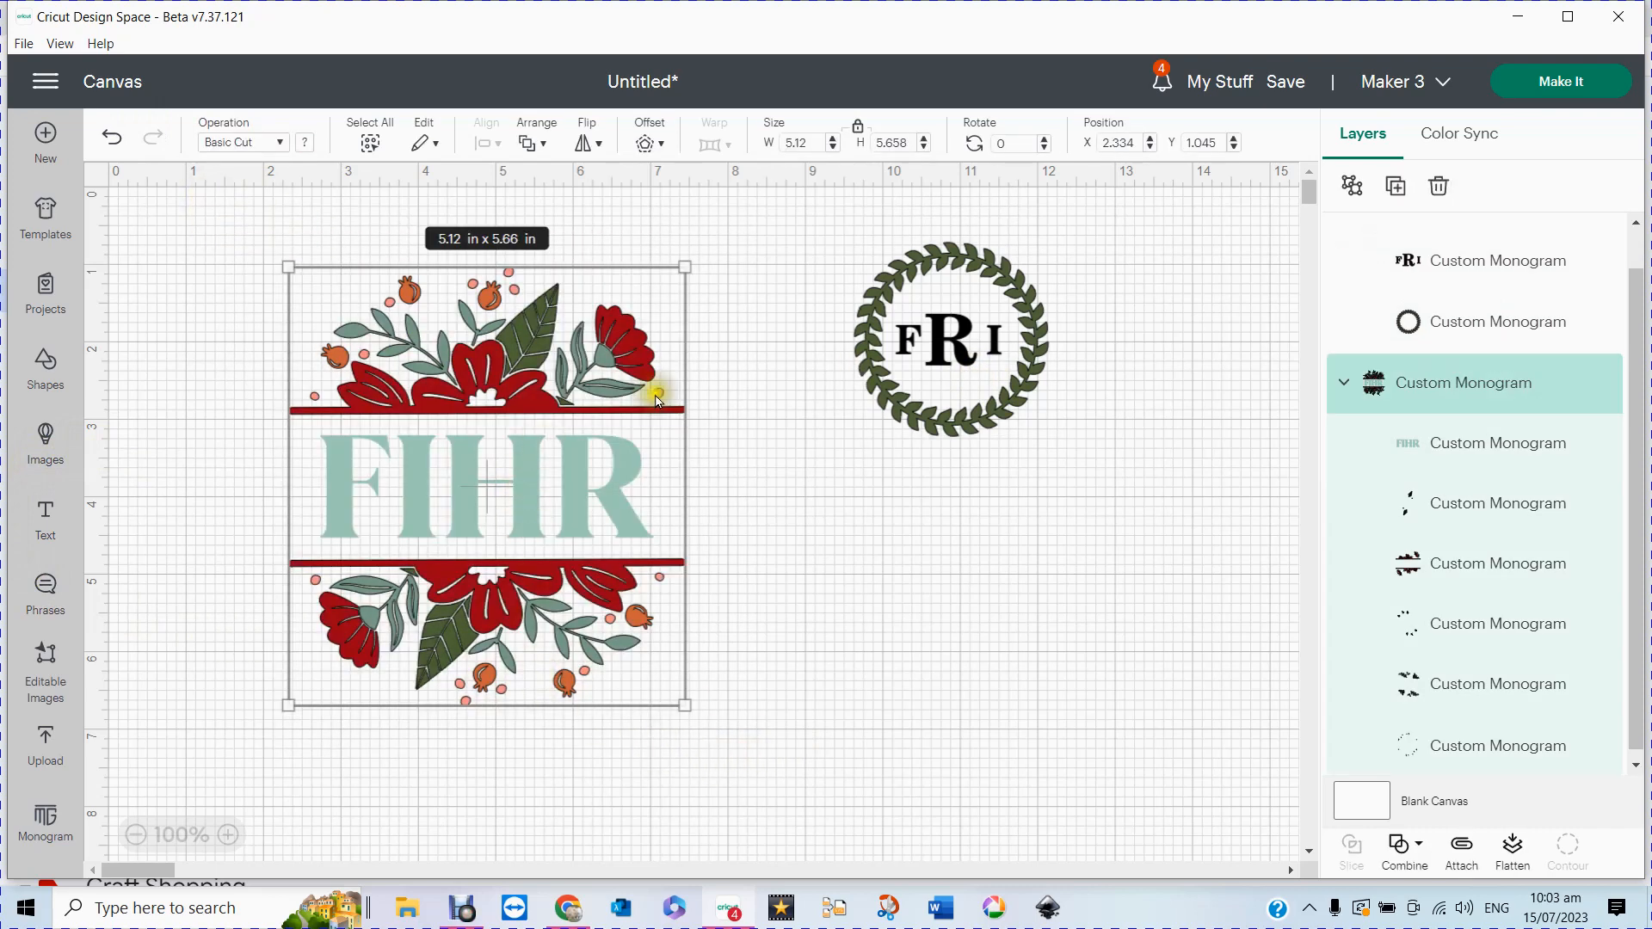
{"action": "left_click", "coordinate": [1513, 851]}
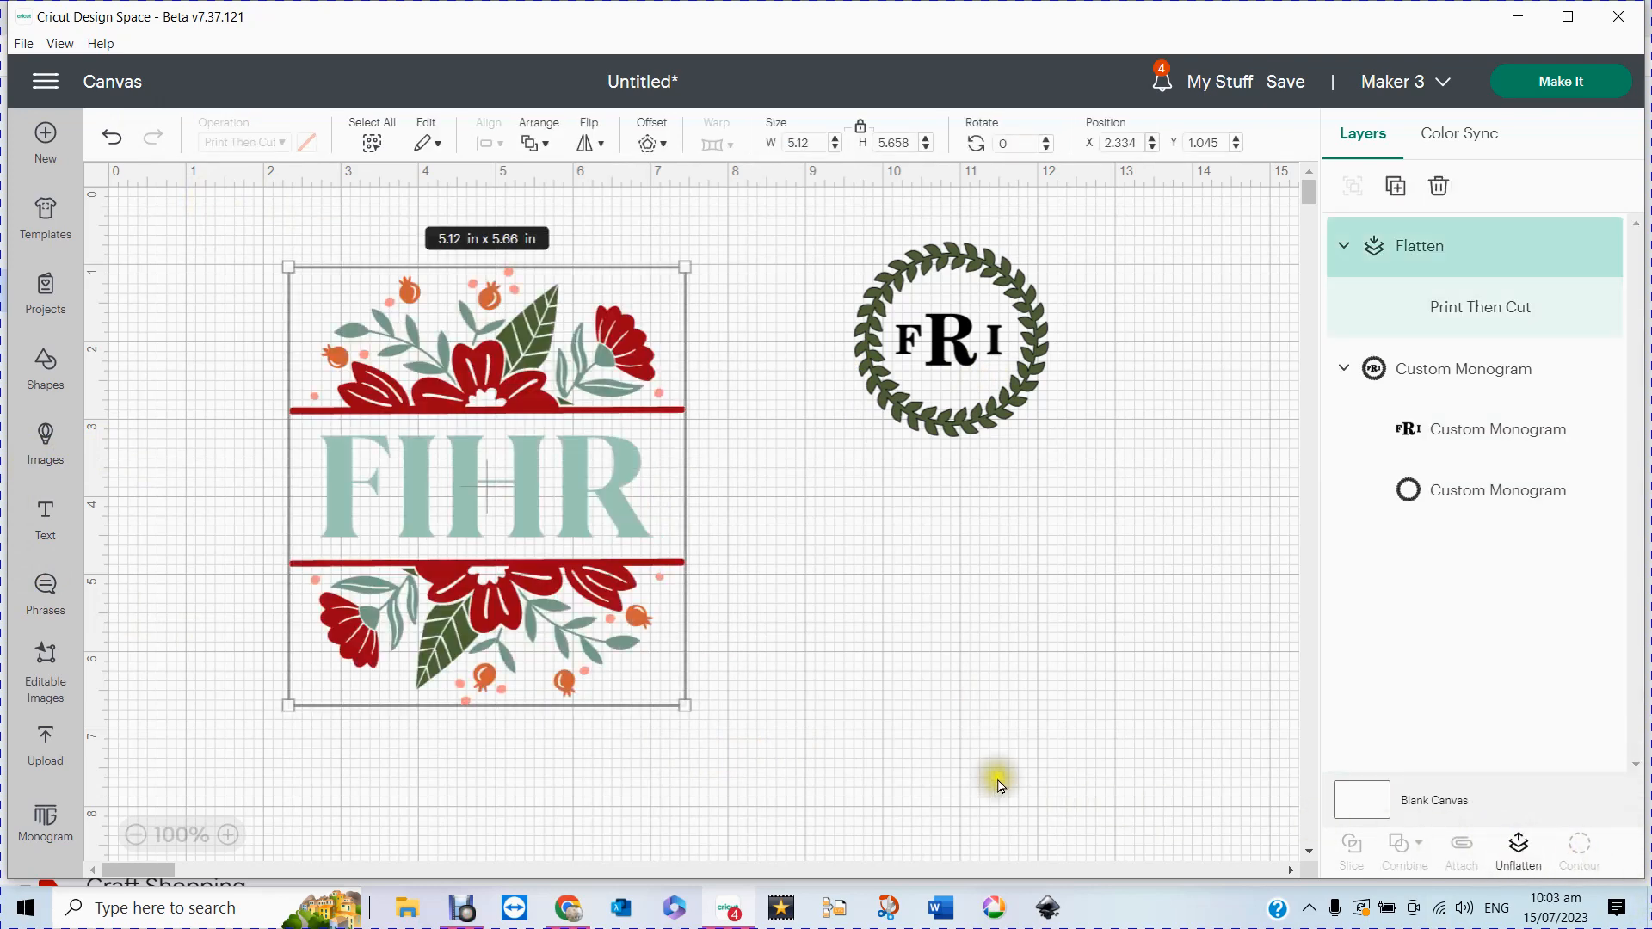
{"action": "left_click_drag", "start_coordinate": [504, 522], "coordinate": [539, 560]}
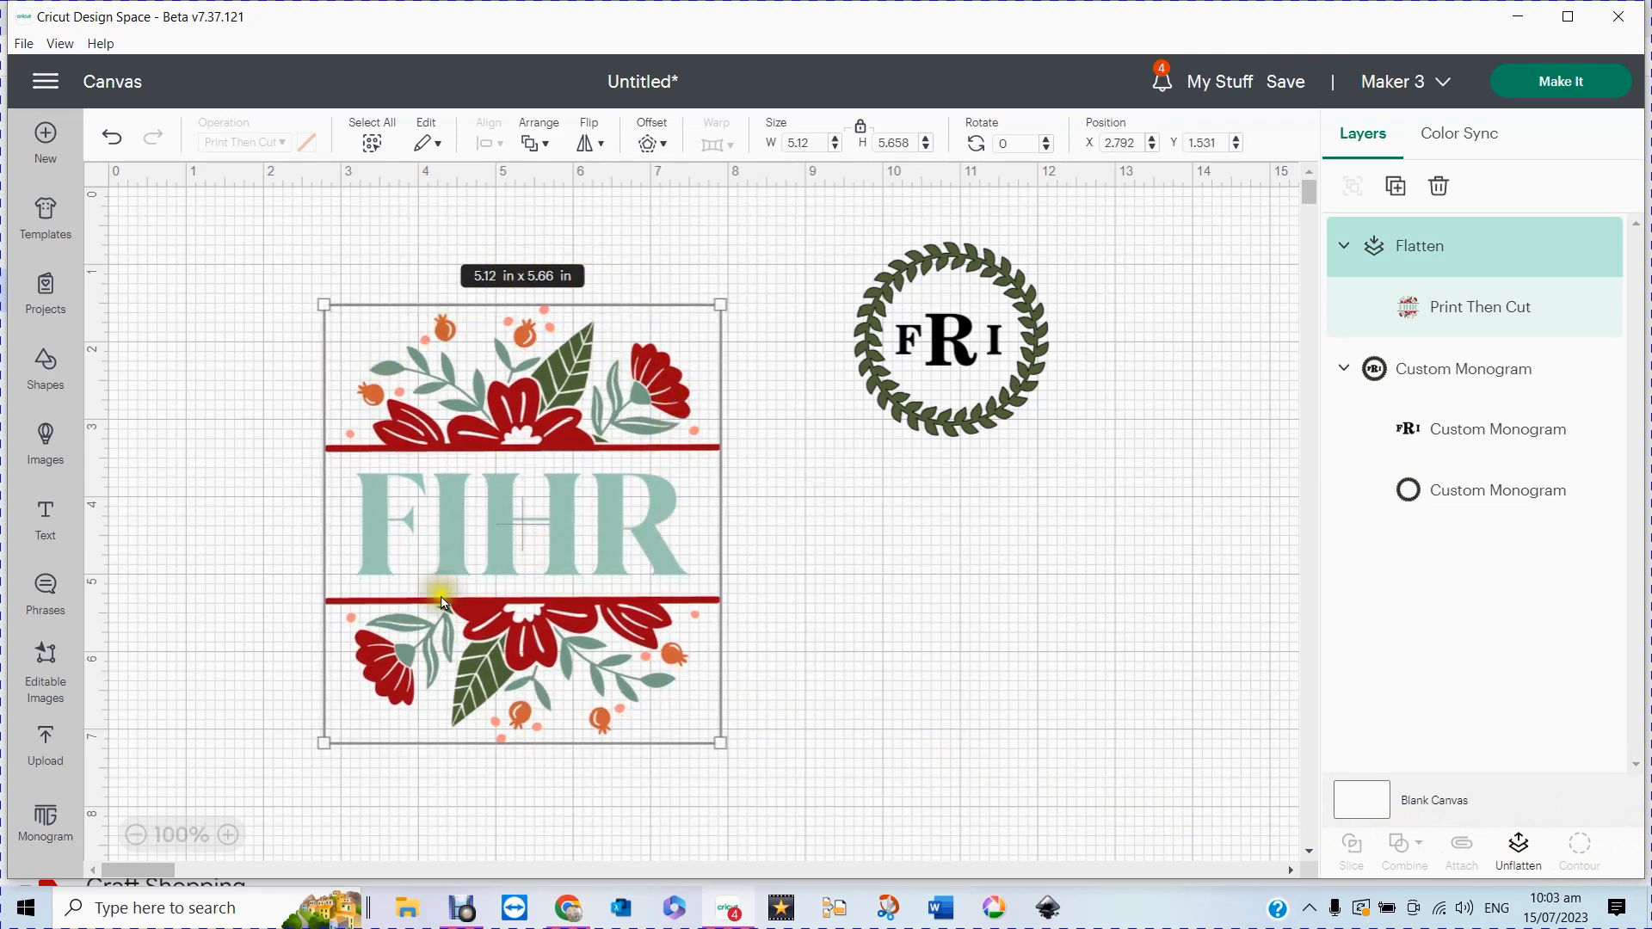
{"action": "left_click_drag", "start_coordinate": [463, 467], "coordinate": [562, 461]}
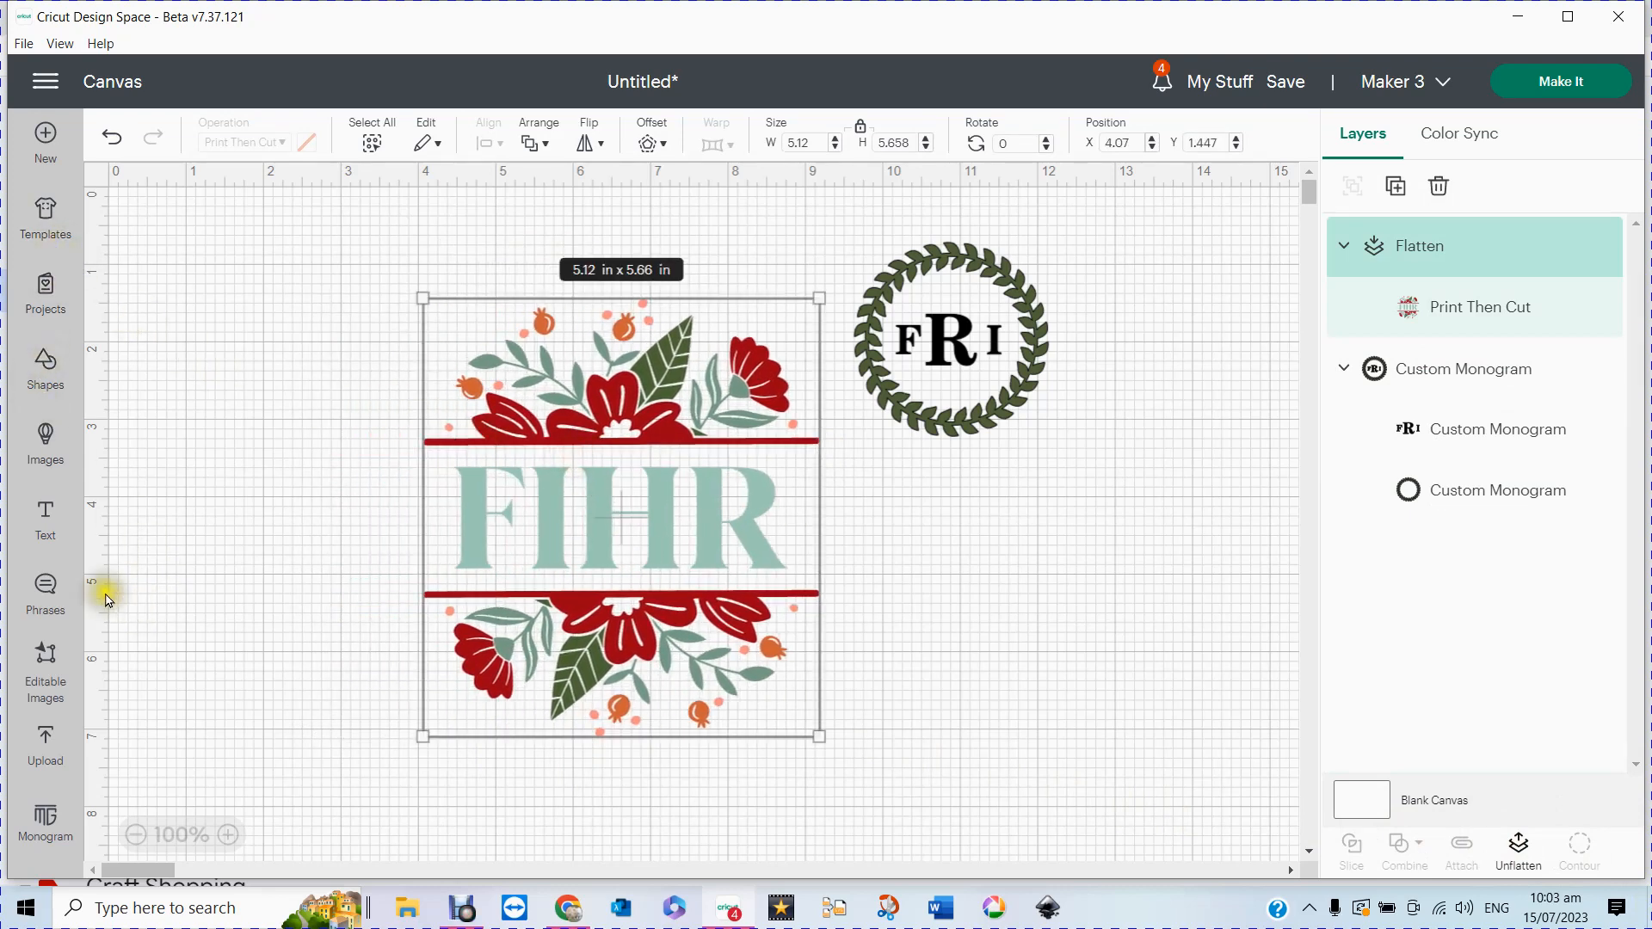
Step: Add a square shape, enlarge it to about 5.97 in and place it over the floral monogram at about X 3.76, Y 1.25
{"action": "left_click", "coordinate": [34, 367]}
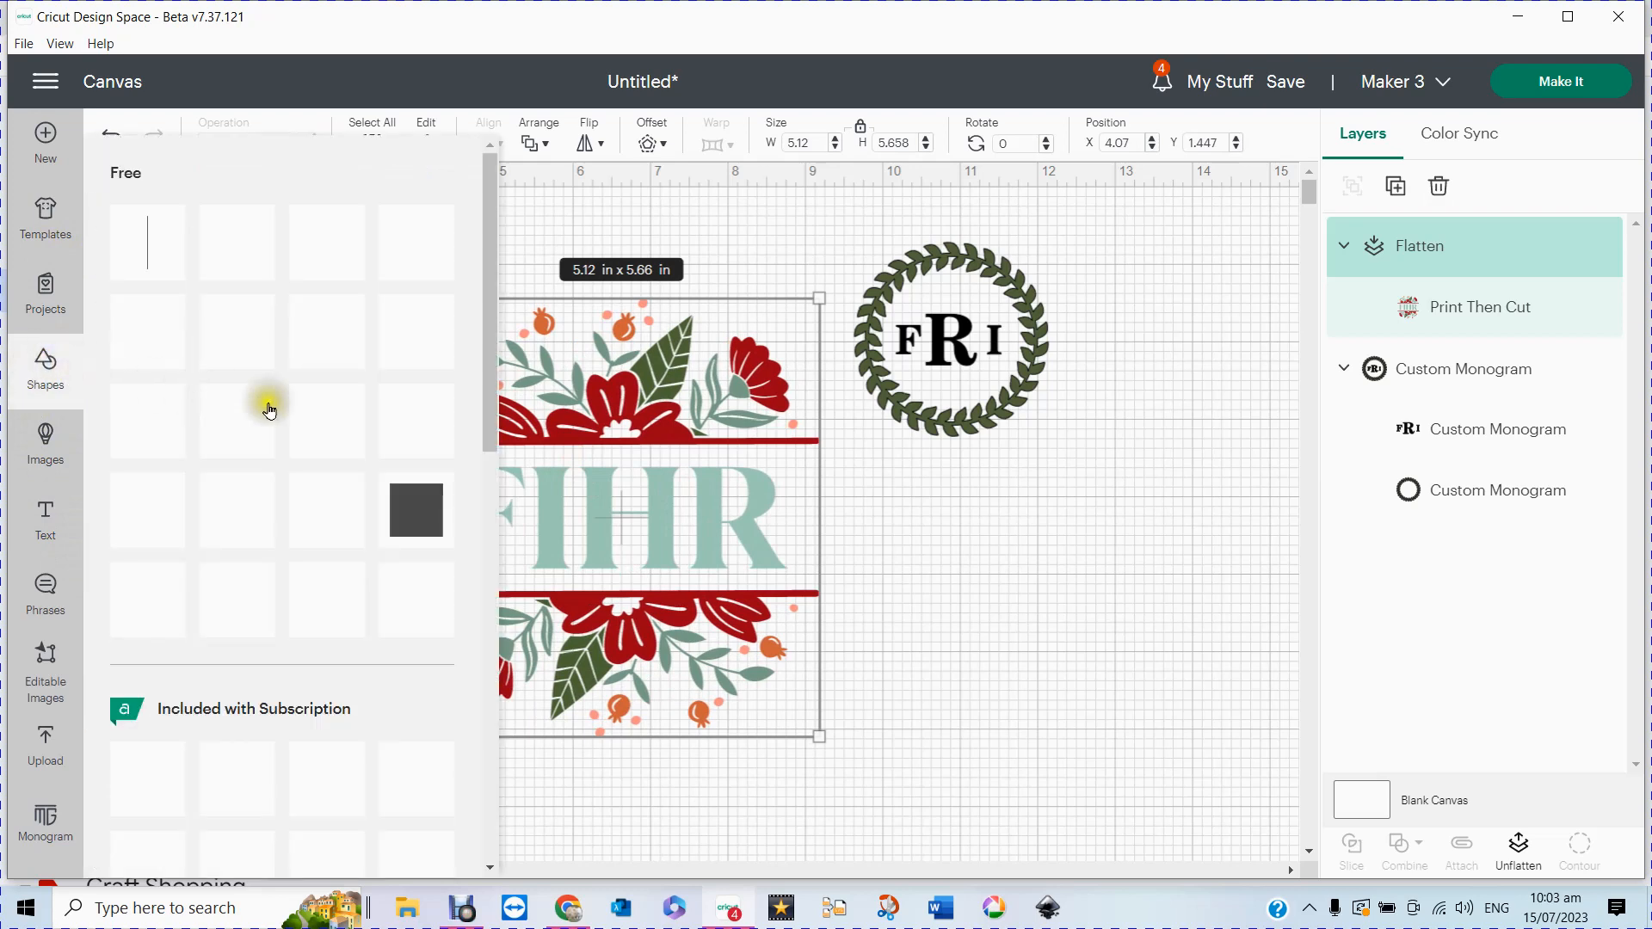
{"action": "left_click", "coordinate": [416, 517]}
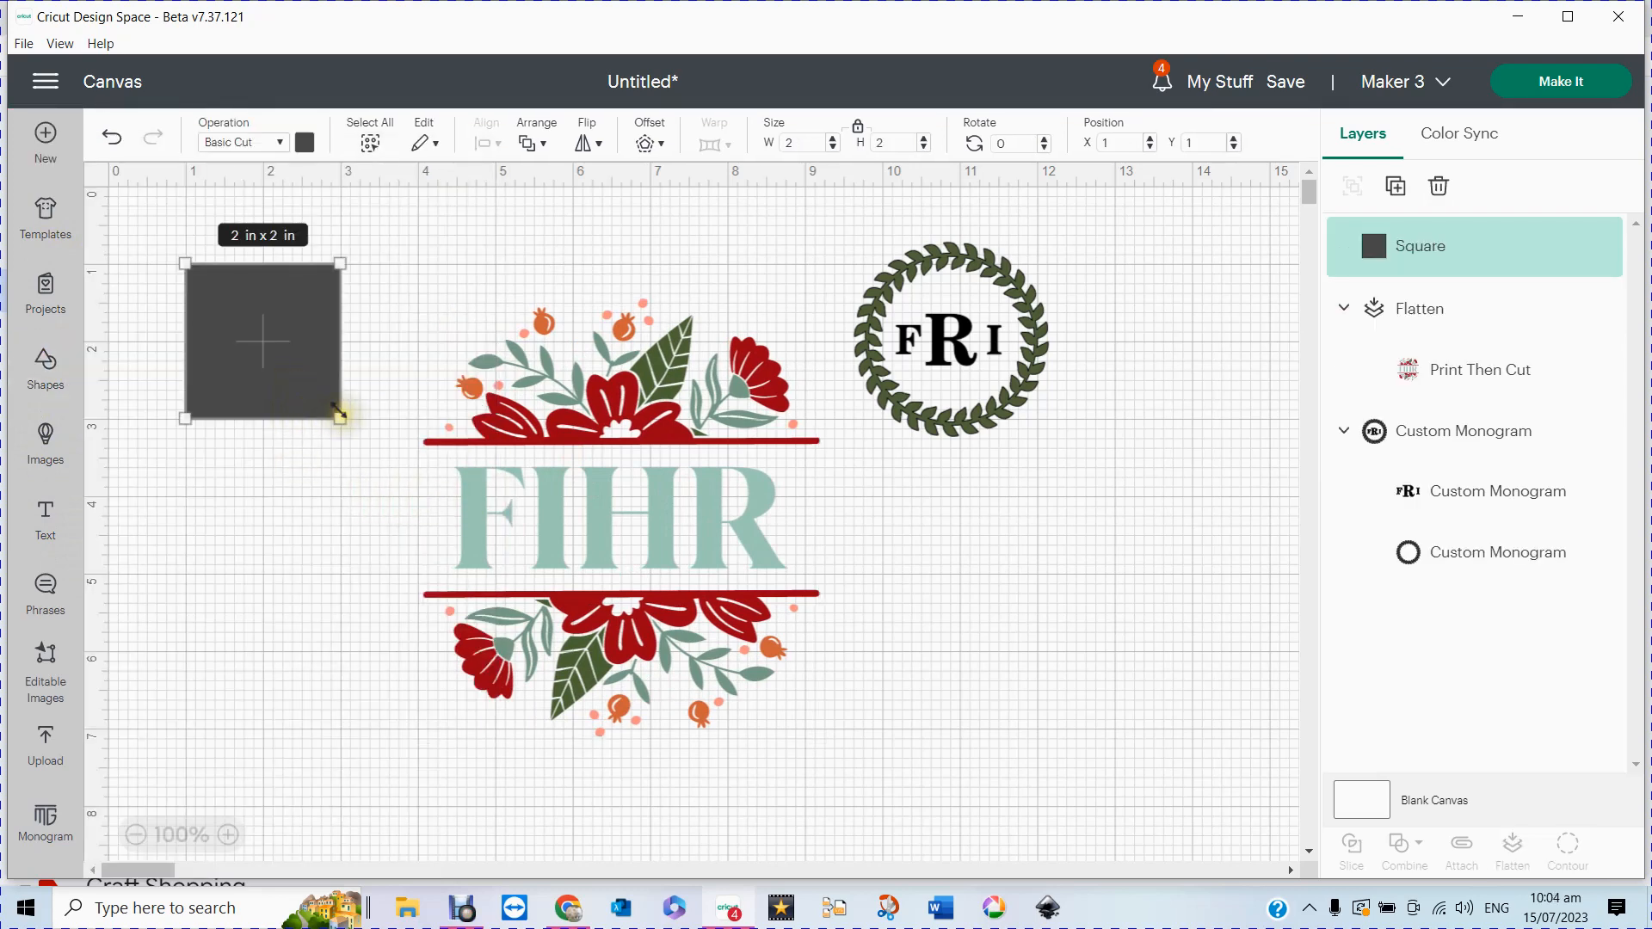
{"action": "left_click_drag", "start_coordinate": [336, 420], "coordinate": [600, 680]}
{"action": "left_click_drag", "start_coordinate": [480, 490], "coordinate": [678, 498]}
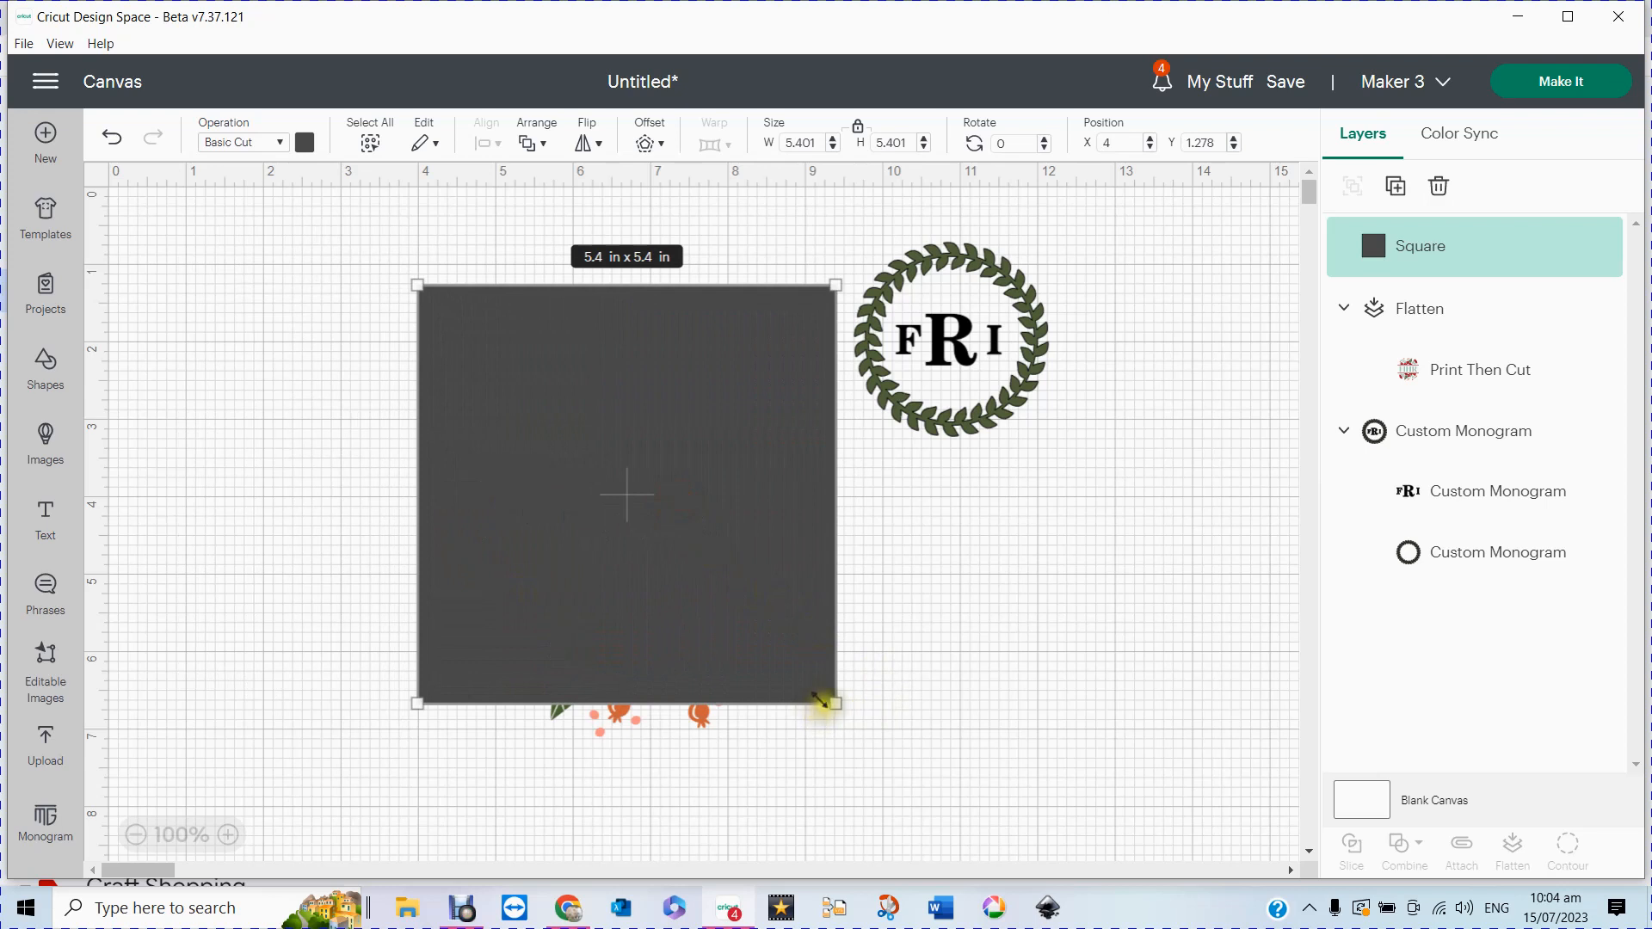
{"action": "left_click_drag", "start_coordinate": [829, 701], "coordinate": [875, 746]}
{"action": "left_click_drag", "start_coordinate": [733, 549], "coordinate": [718, 549]}
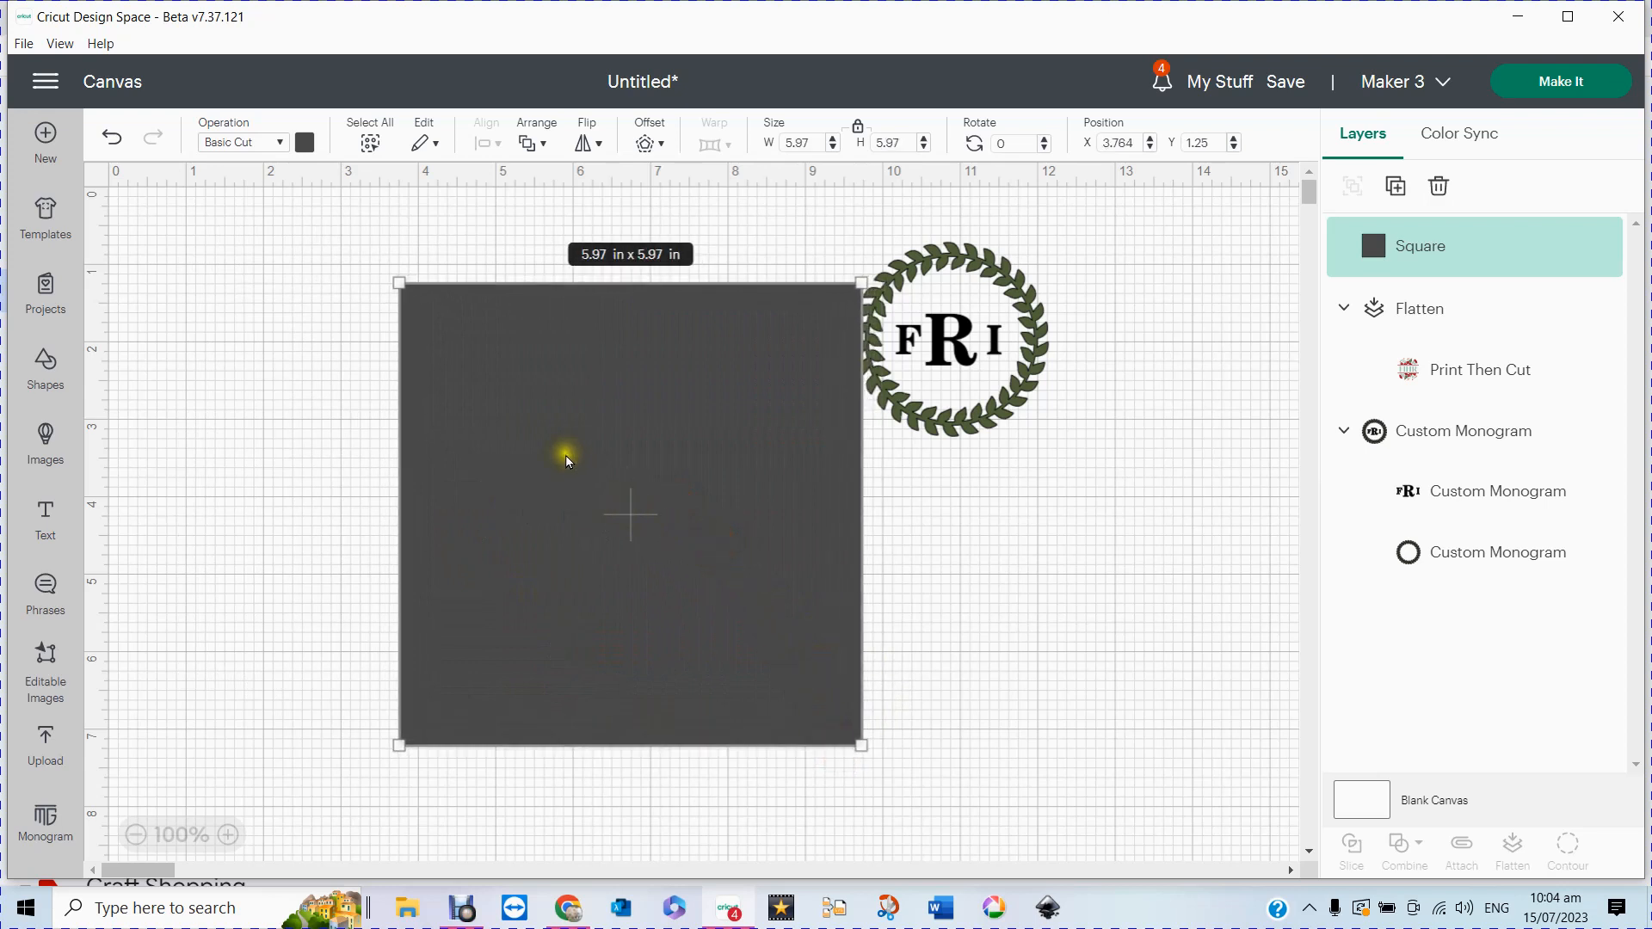
Step: Color the square light blue and send it to the back, behind the floral monogram
{"action": "left_click", "coordinate": [303, 143]}
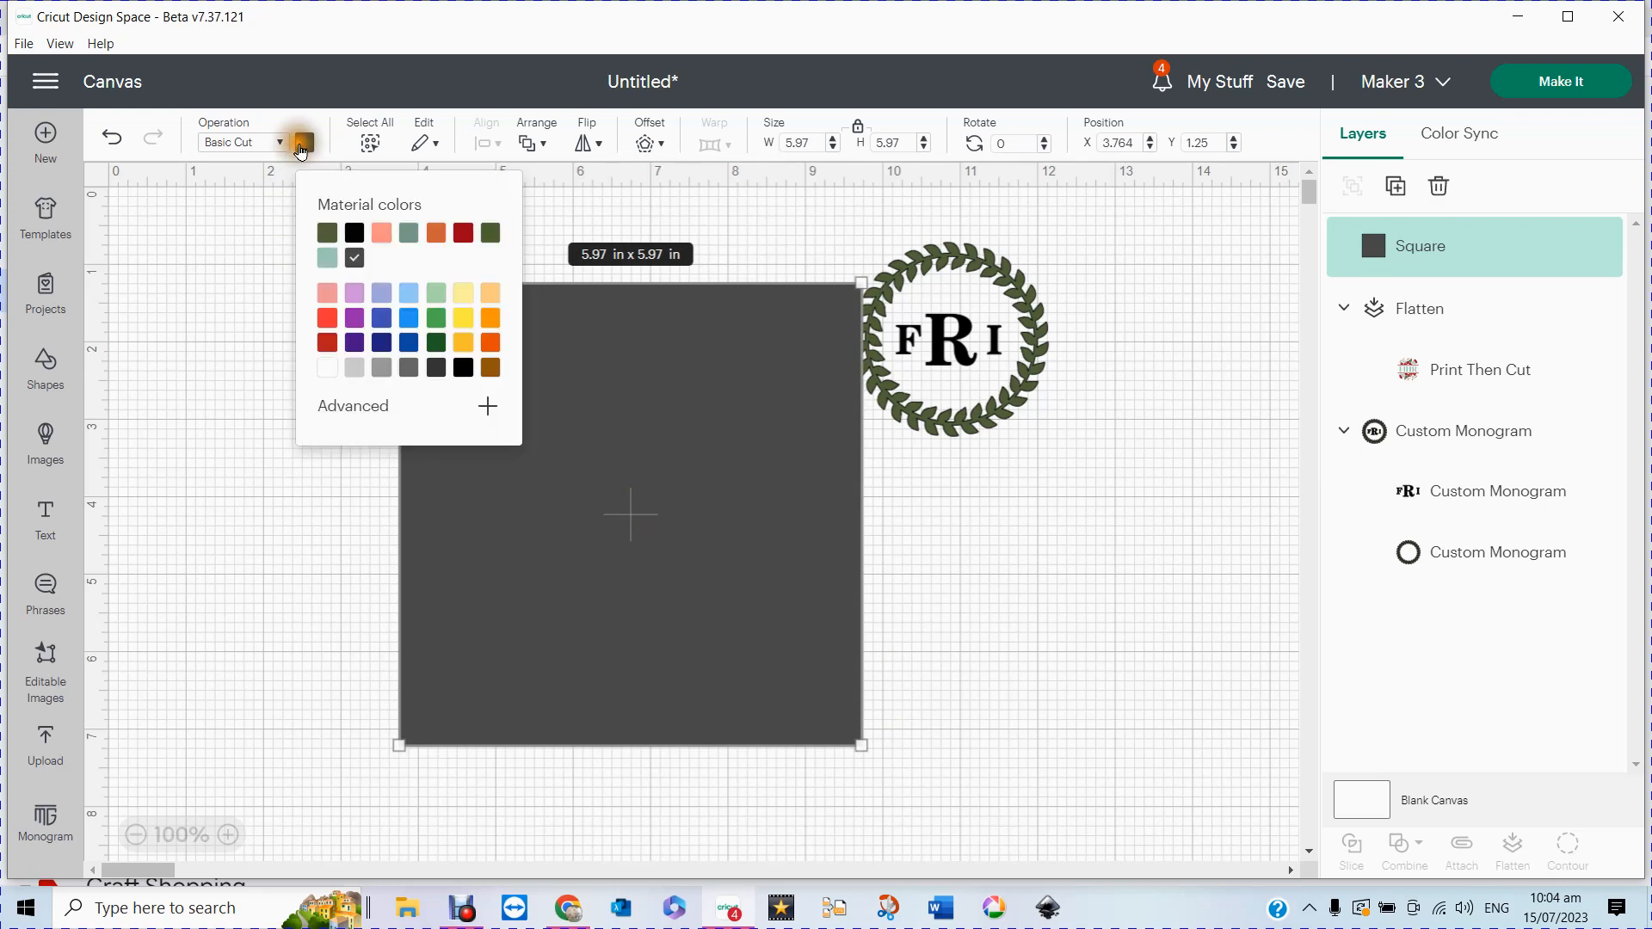
{"action": "left_click", "coordinate": [410, 297]}
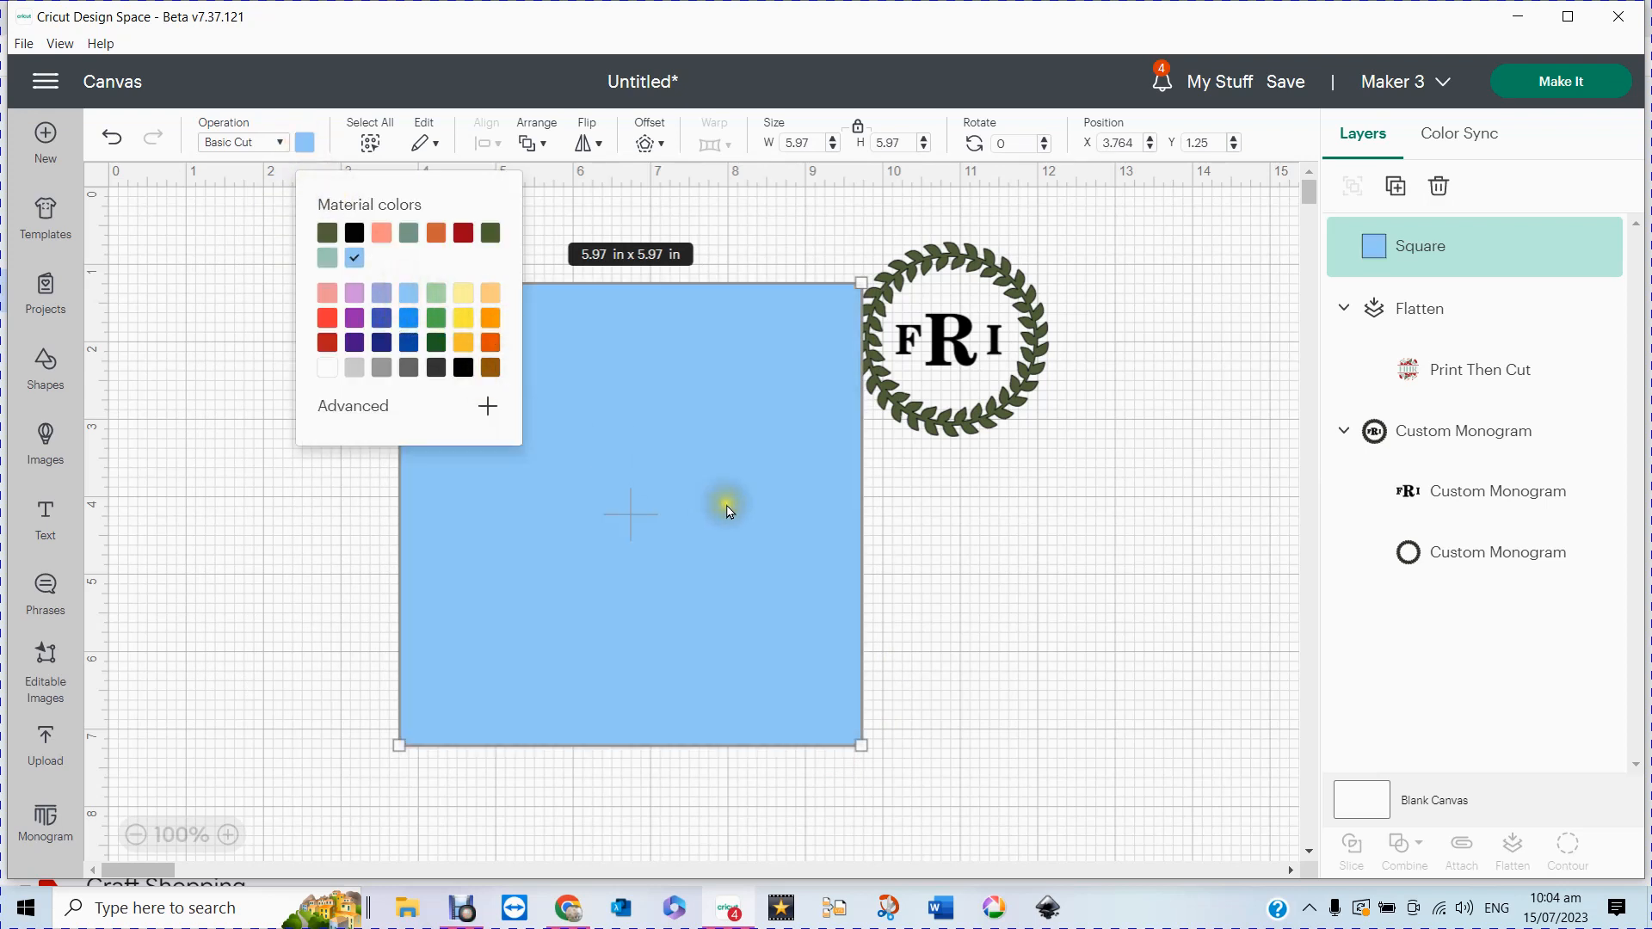
{"action": "right_click", "coordinate": [721, 504]}
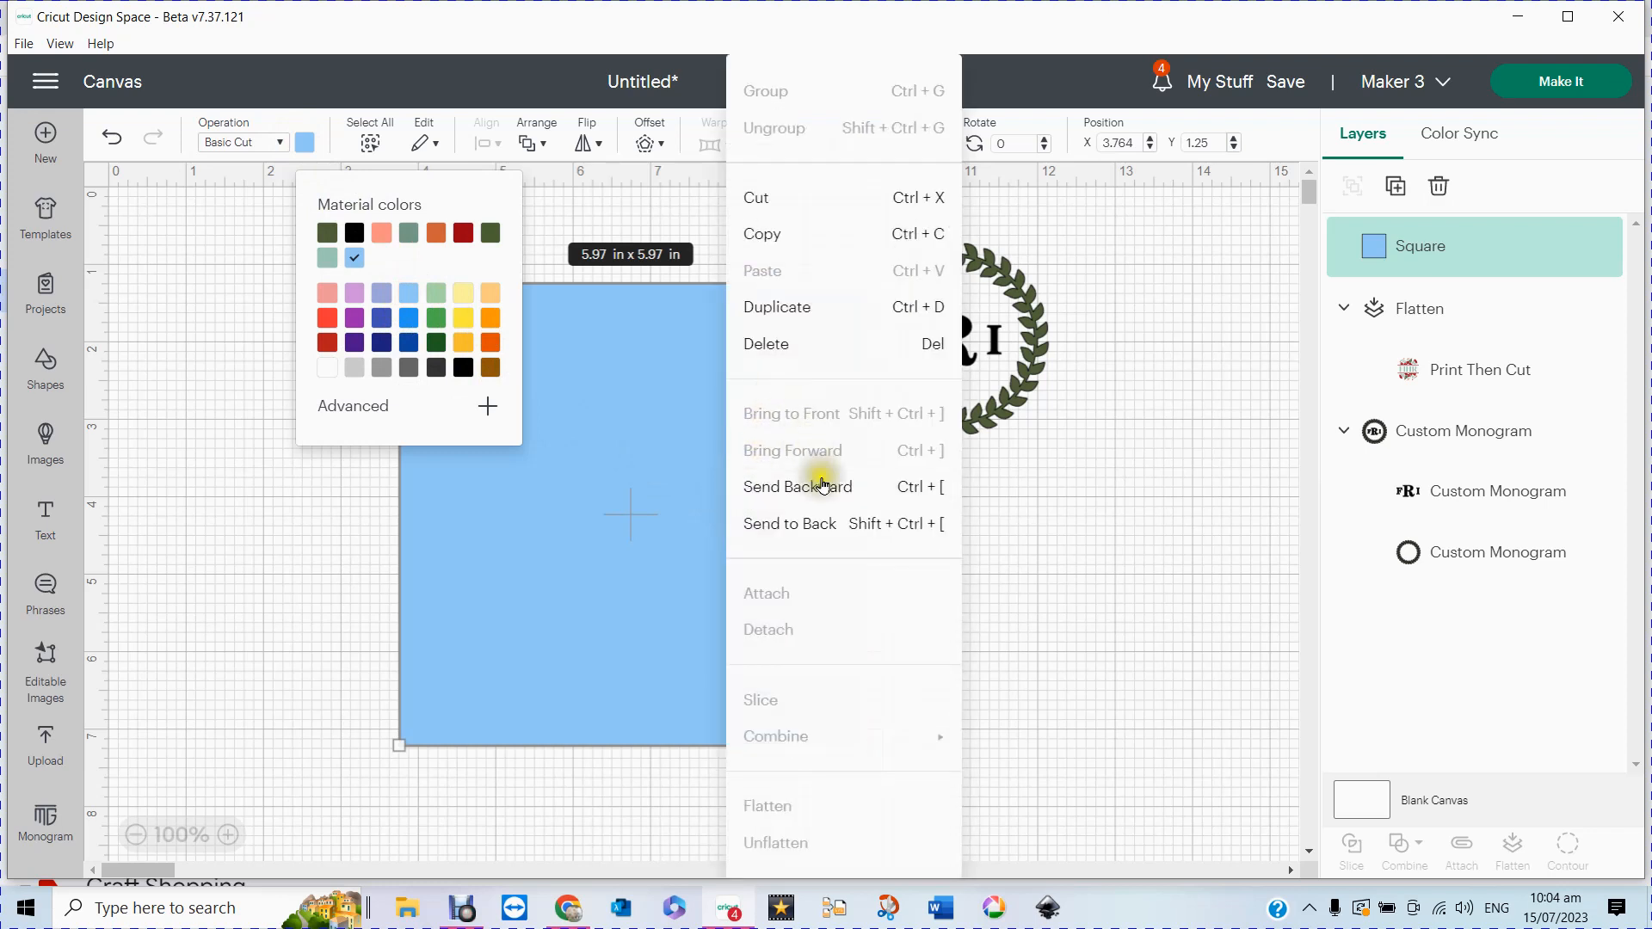
{"action": "left_click", "coordinate": [791, 527]}
{"action": "left_click", "coordinate": [1113, 572]}
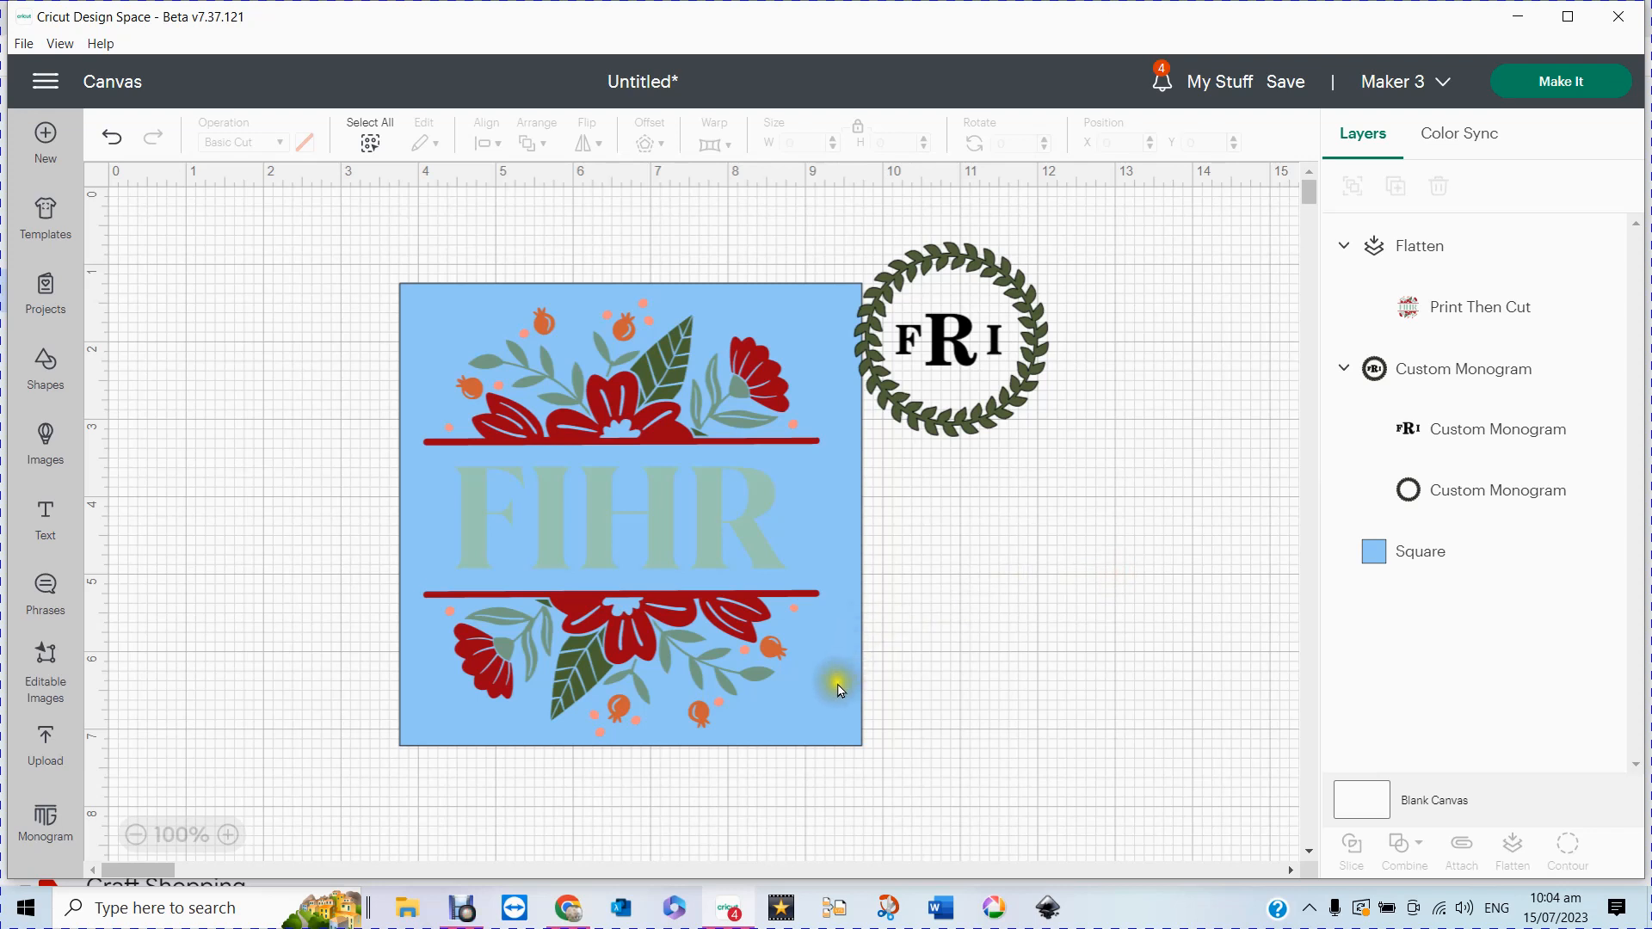
Step: Nudge the square to about X 3.71, Y 1.21 and move the wreath monogram clear of it to about X 11.58, Y 1.67
{"action": "left_click_drag", "start_coordinate": [840, 690], "coordinate": [834, 687]}
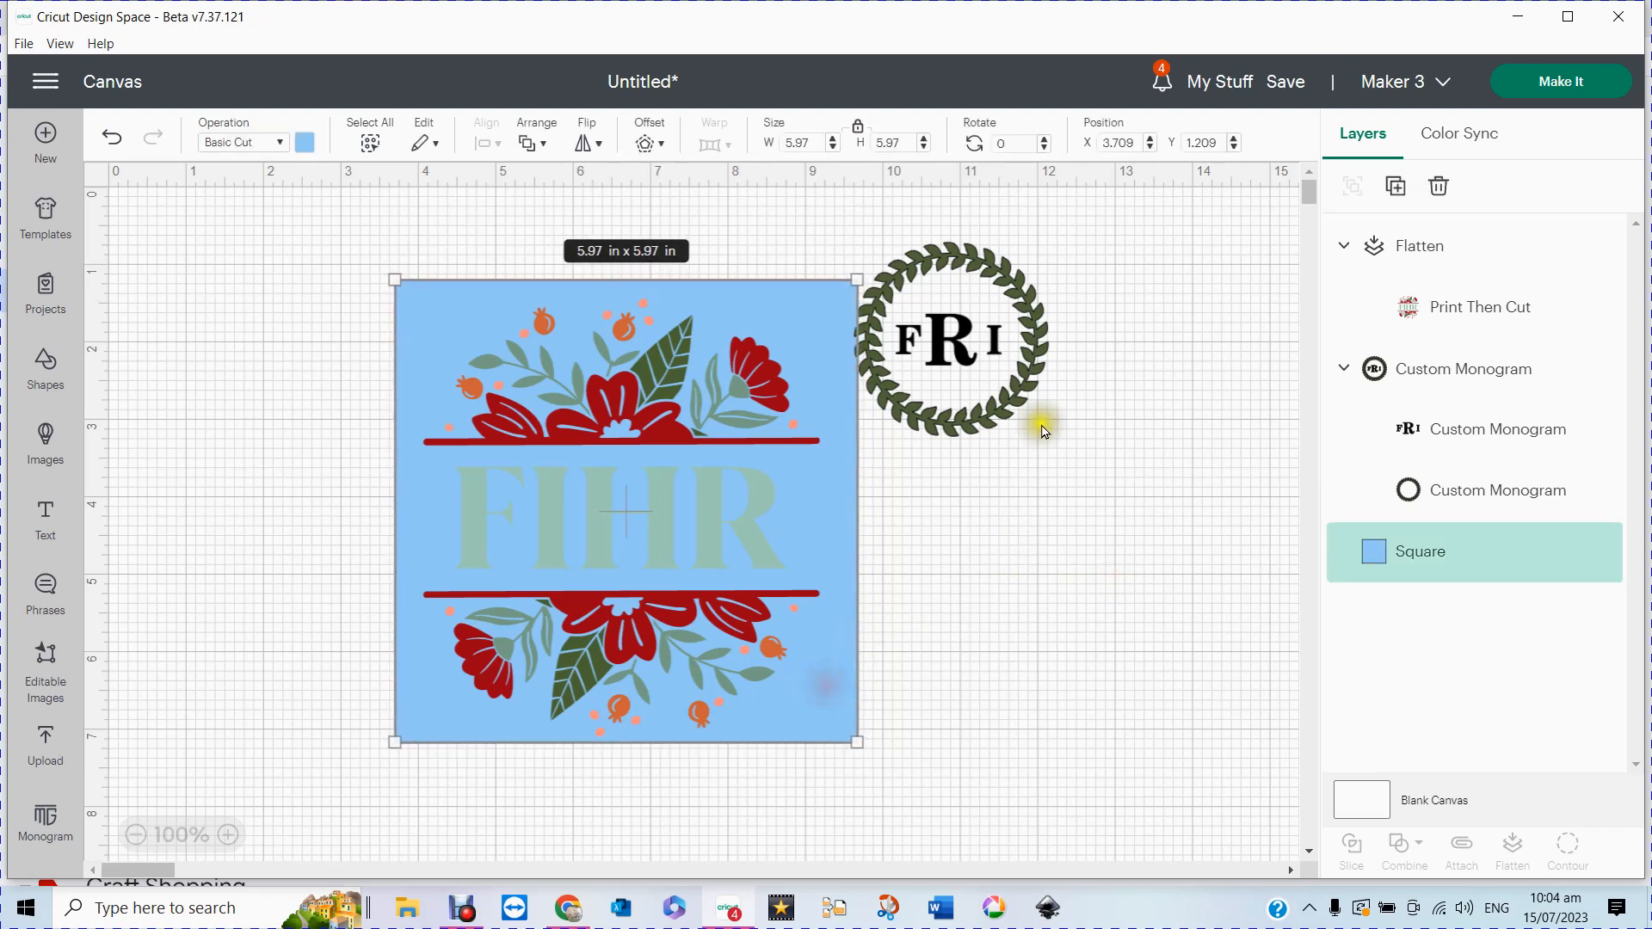
{"action": "left_click_drag", "start_coordinate": [1043, 430], "coordinate": [1193, 502]}
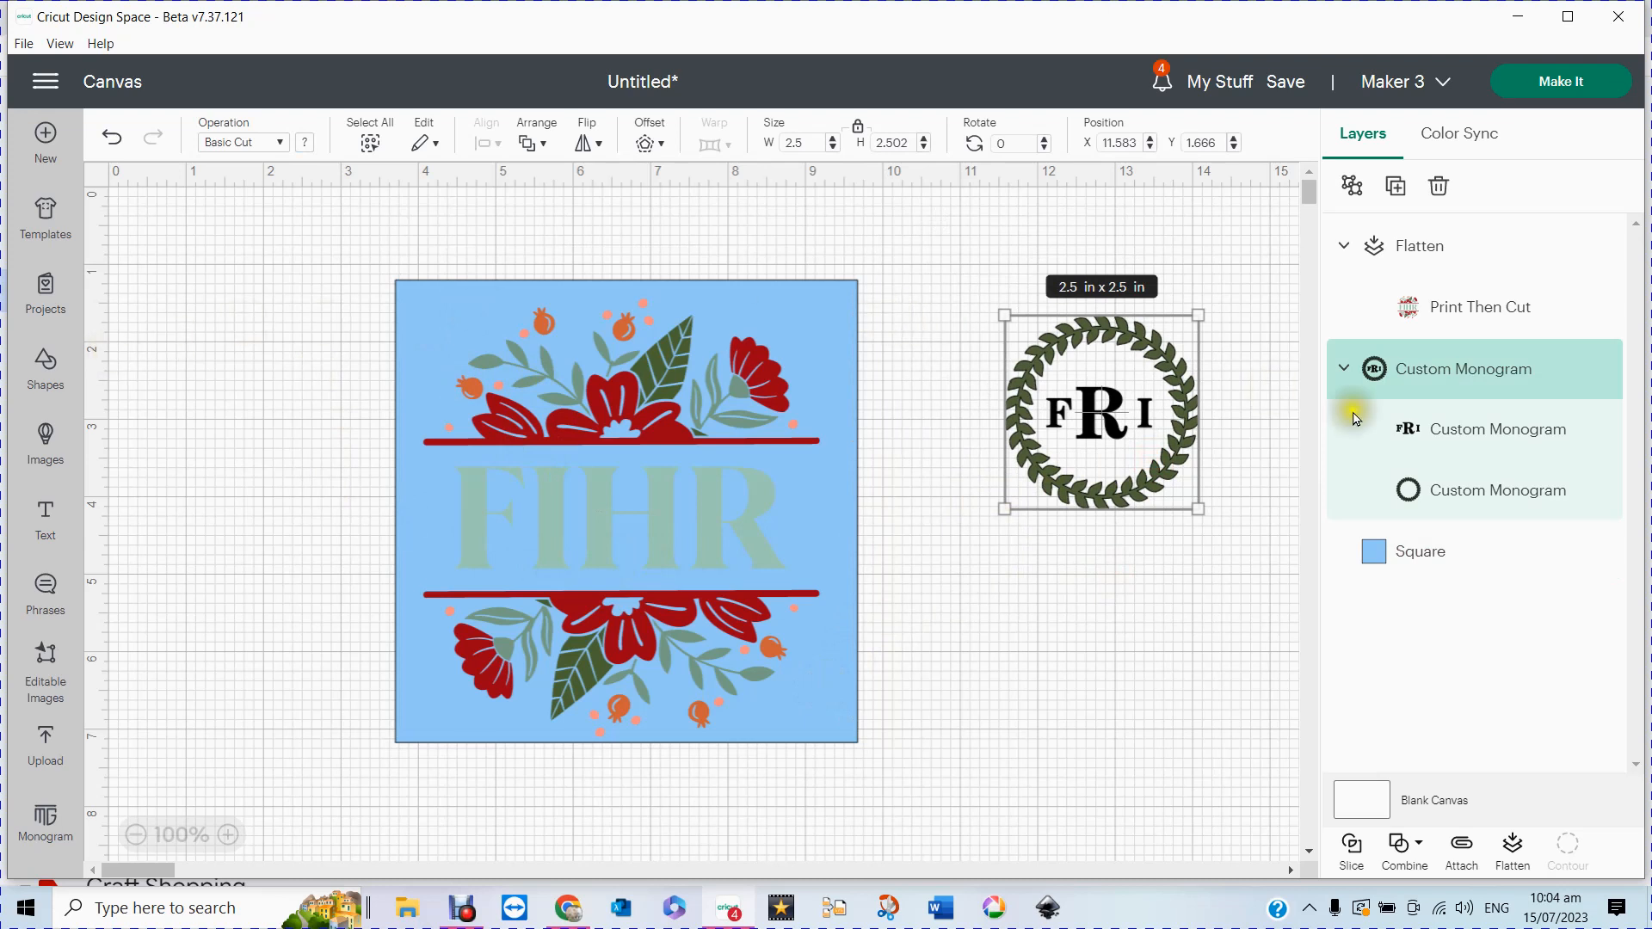
Step: Try red, light purple and pale yellow on the background square, and settle on white
{"action": "left_click", "coordinate": [1401, 554]}
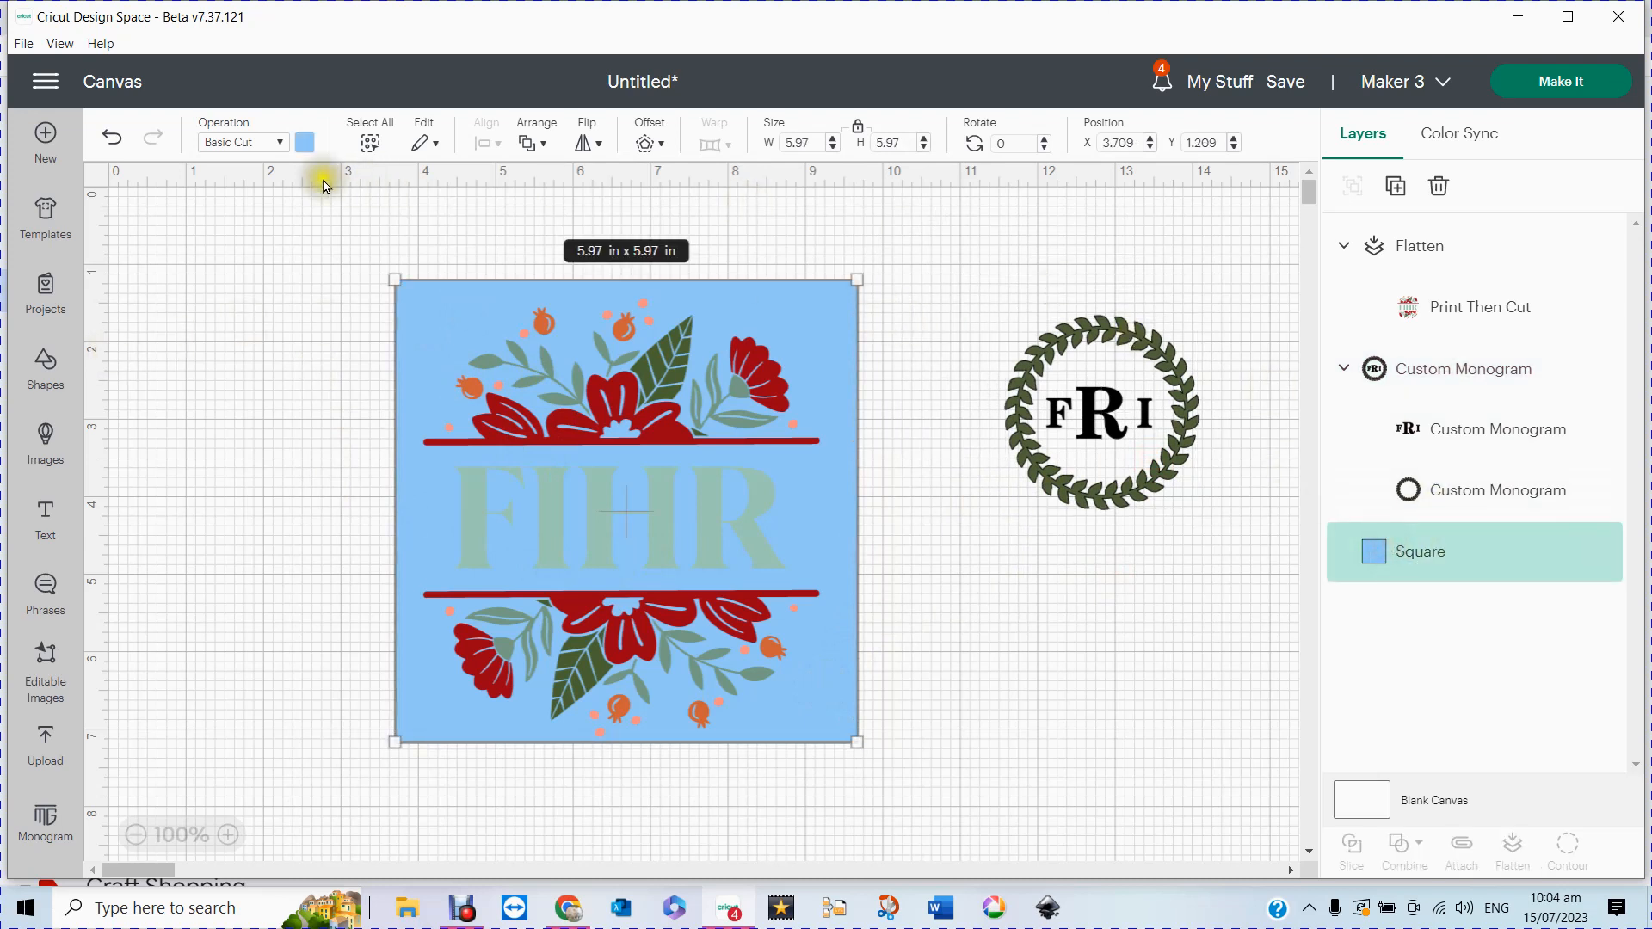
{"action": "left_click", "coordinate": [303, 143]}
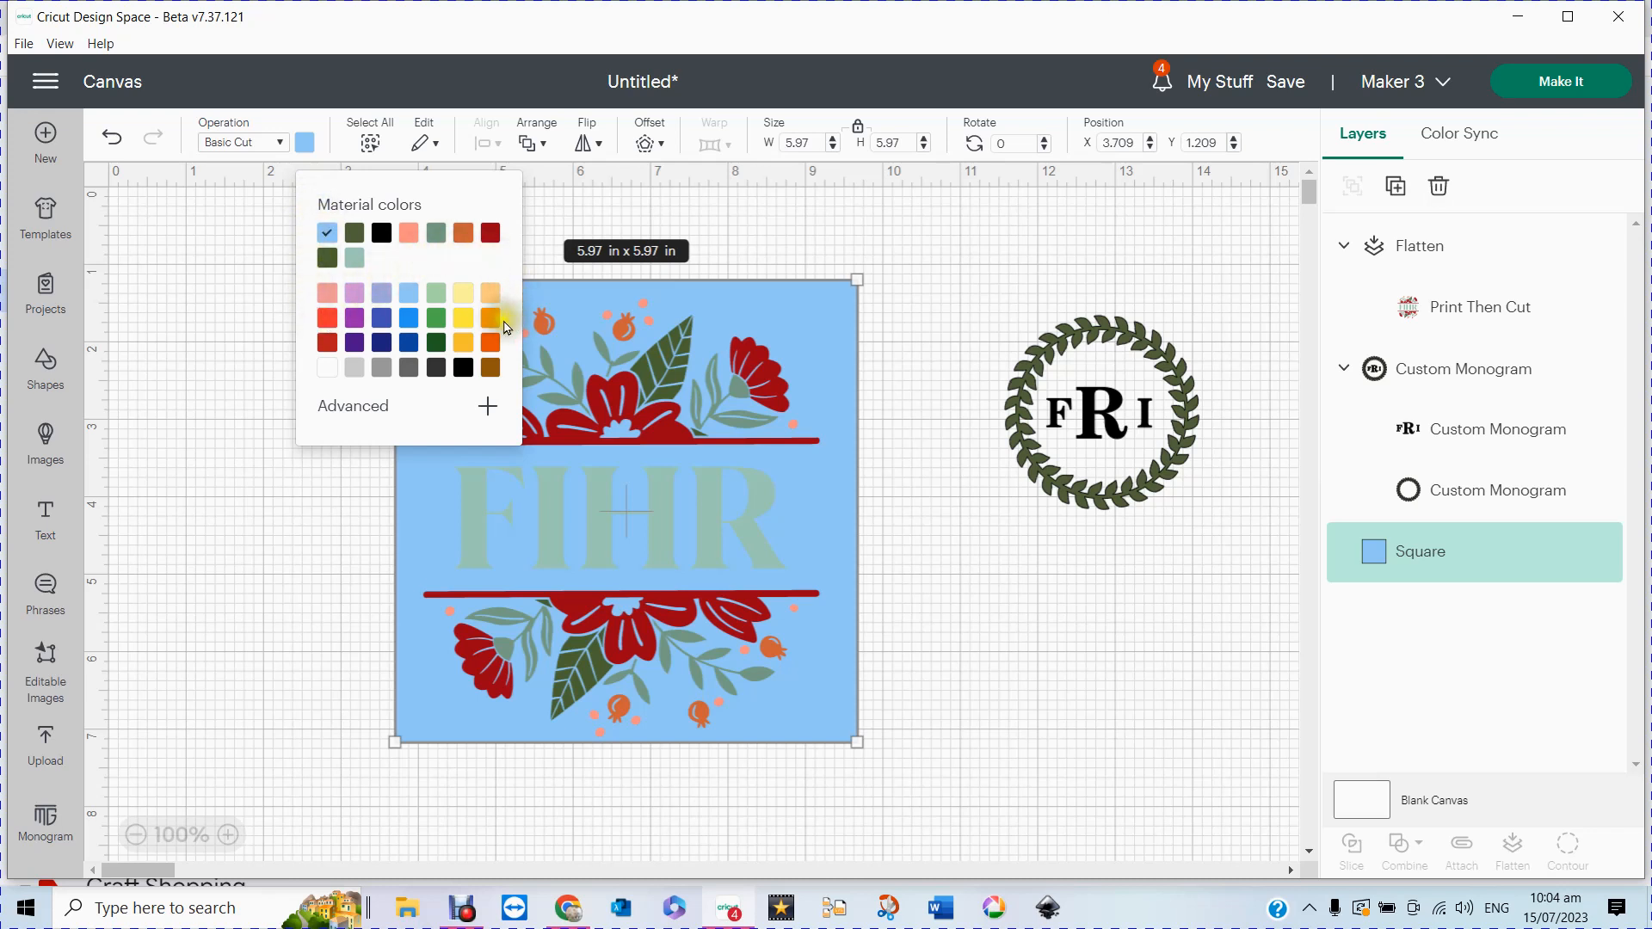
{"action": "left_click", "coordinate": [326, 323]}
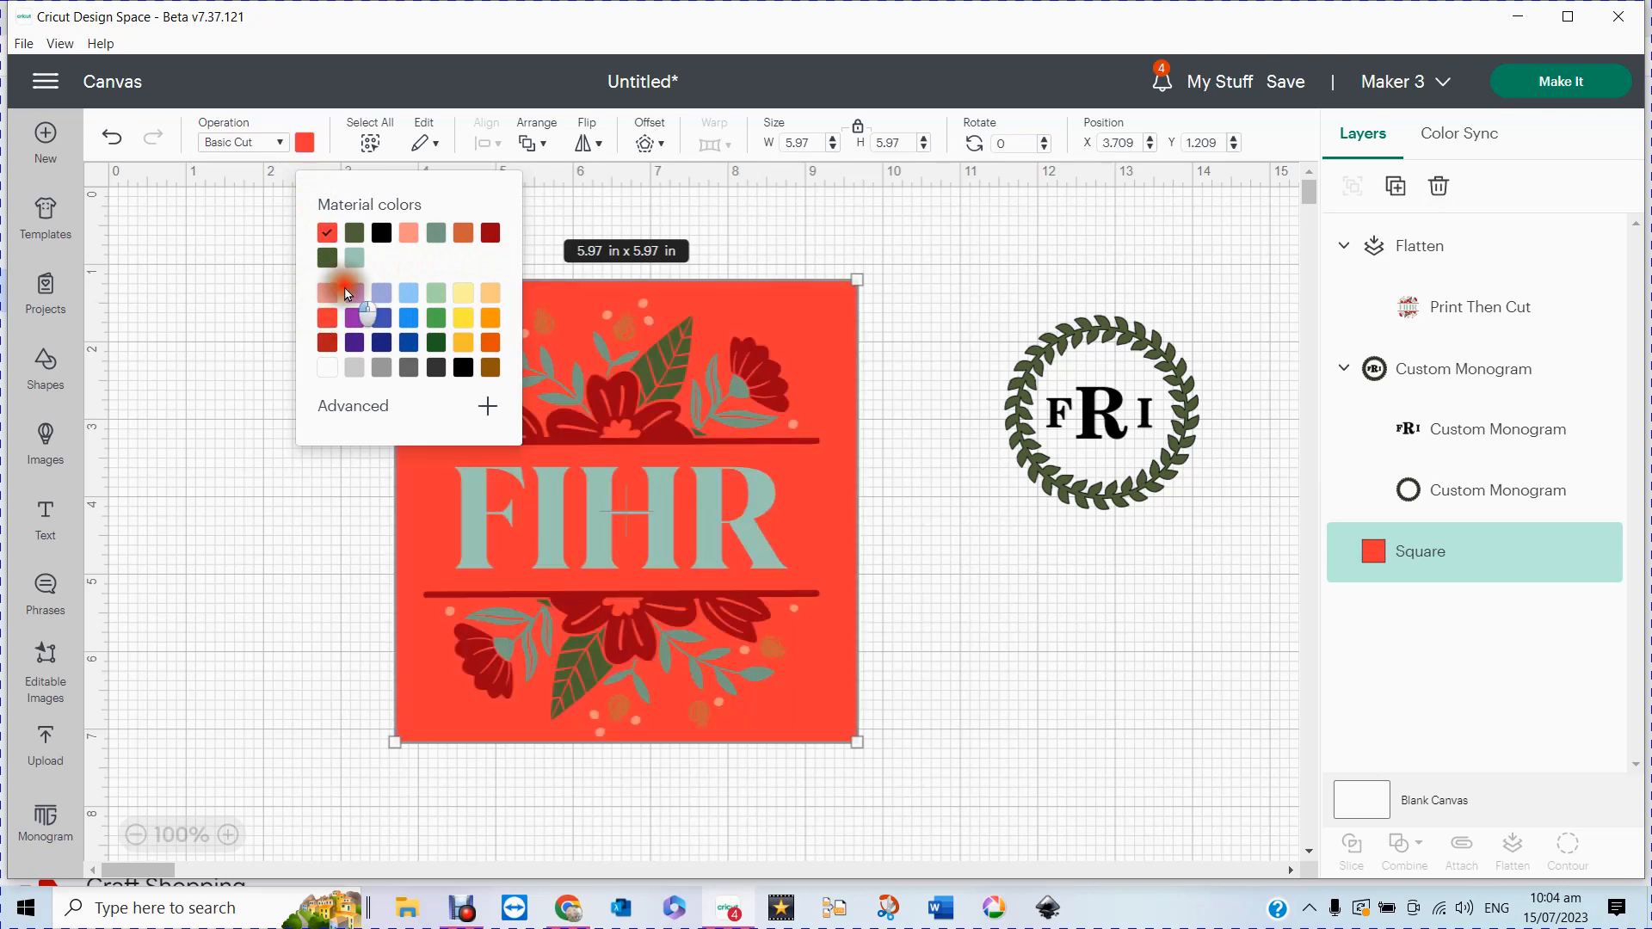
{"action": "left_click", "coordinate": [348, 293]}
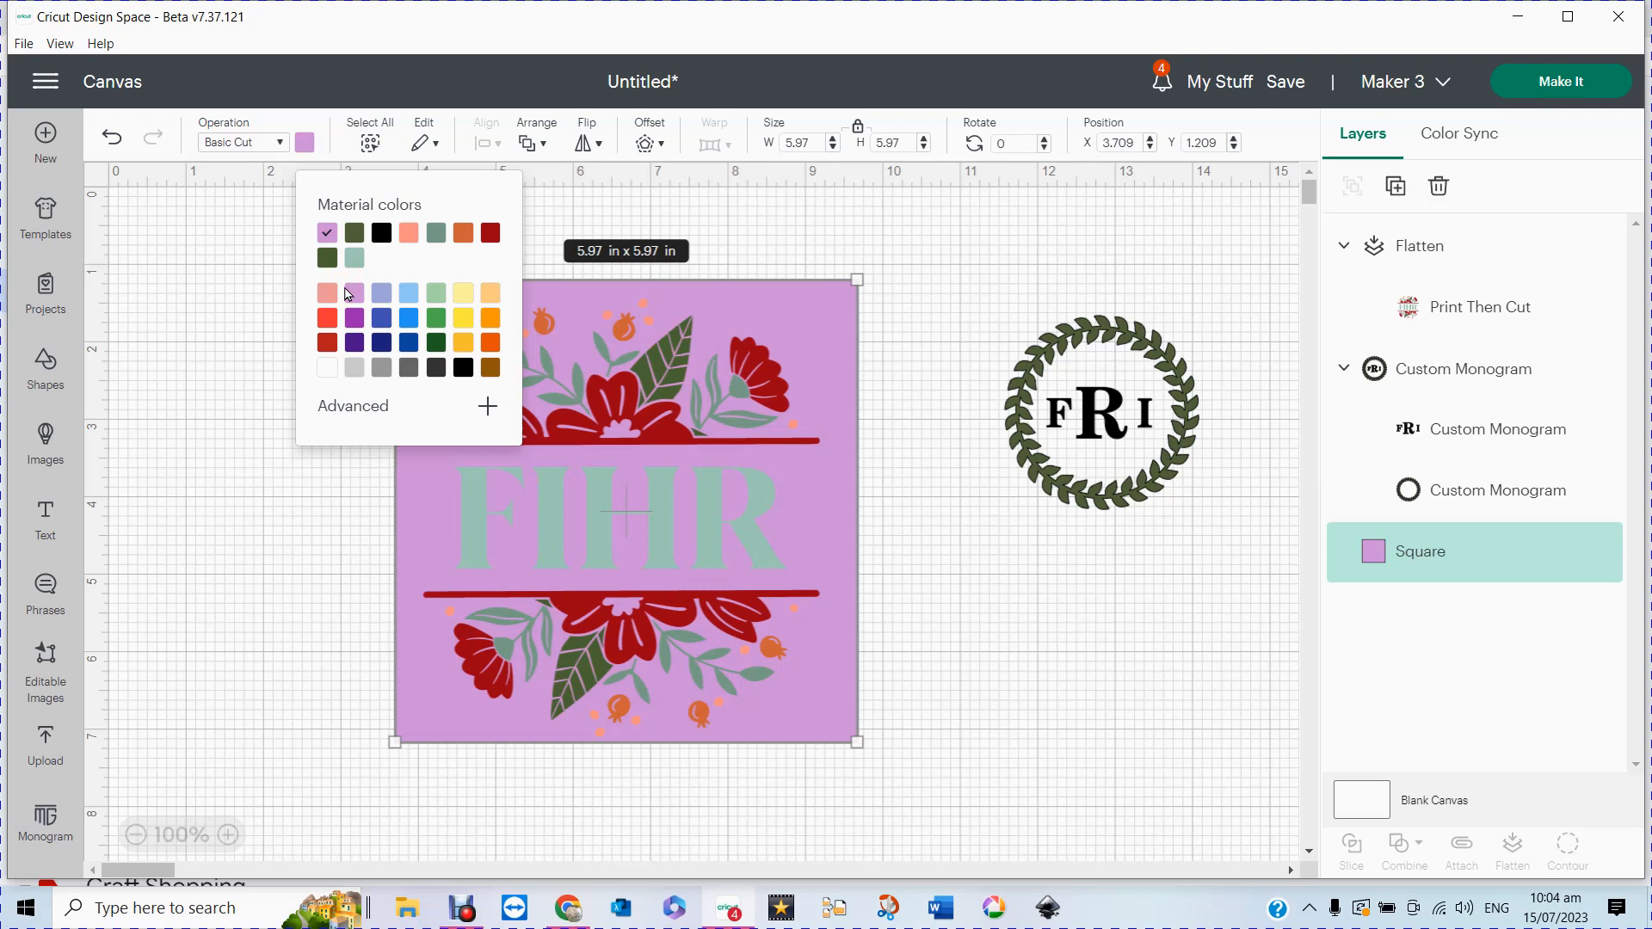
{"action": "left_click", "coordinate": [465, 294]}
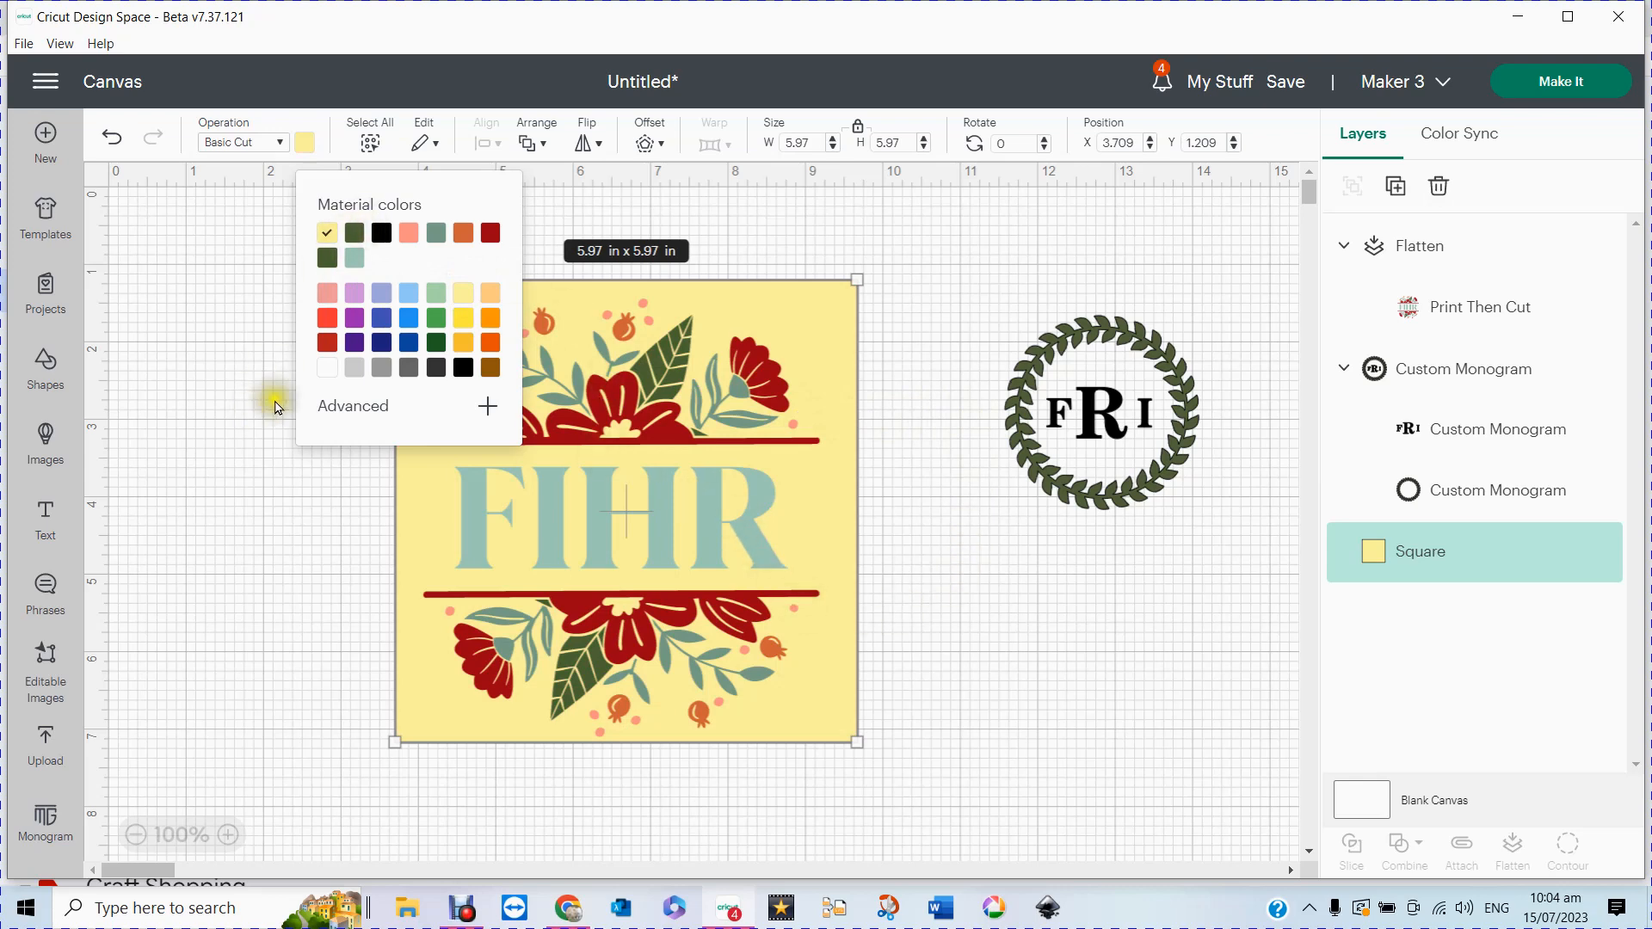
{"action": "left_click", "coordinate": [331, 374]}
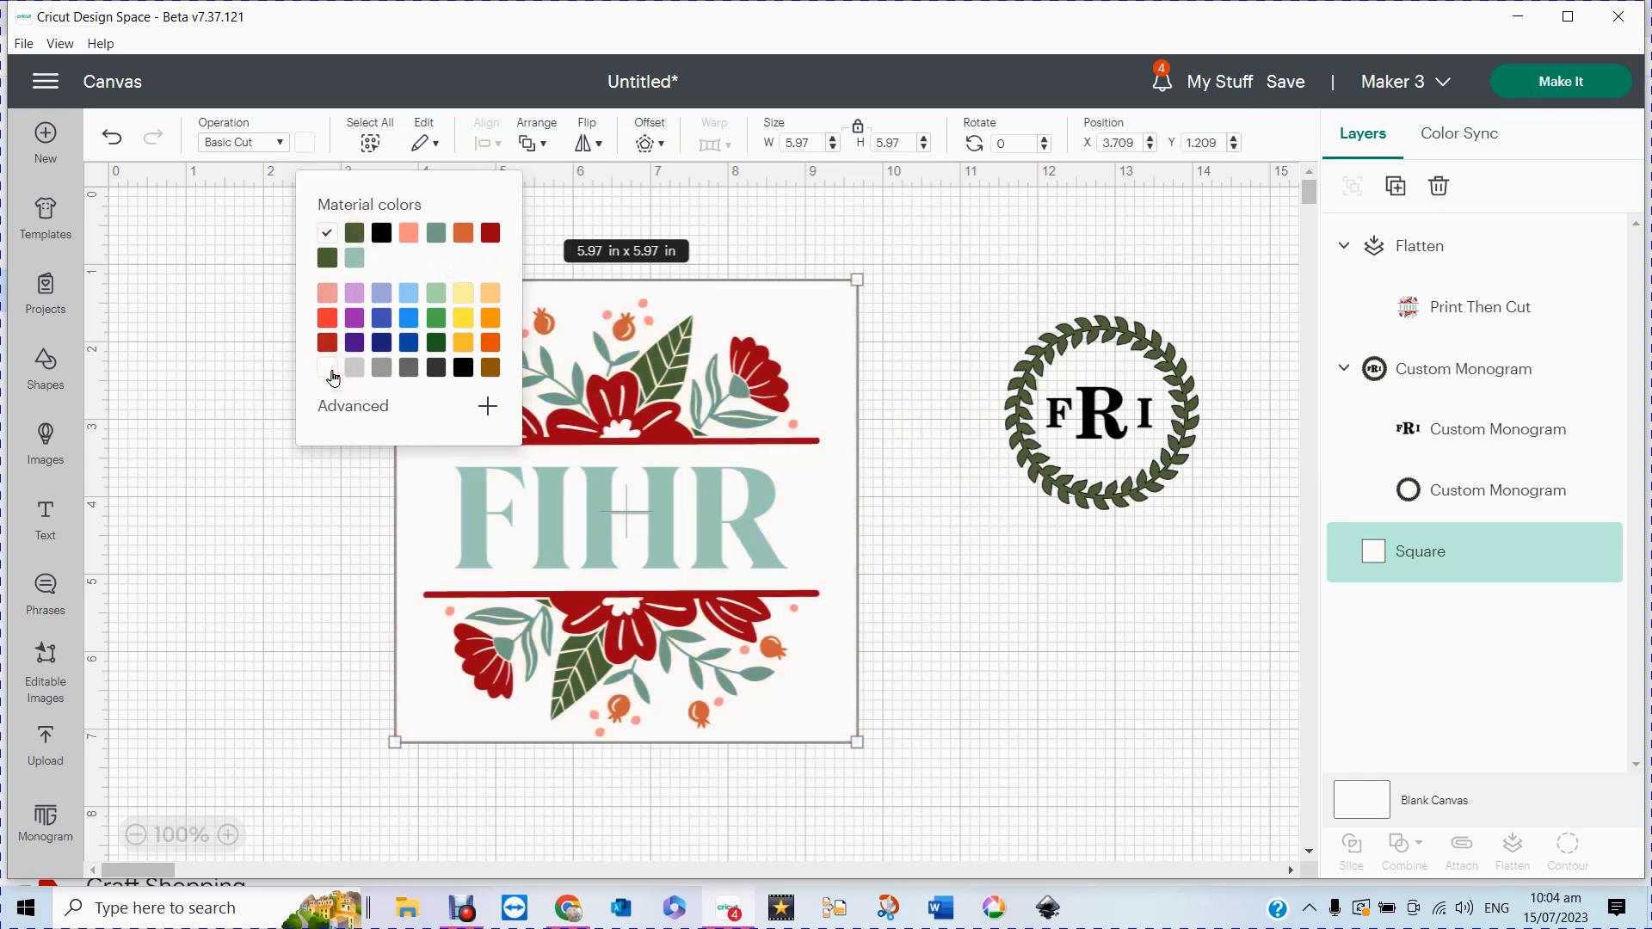
{"action": "left_click", "coordinate": [973, 591]}
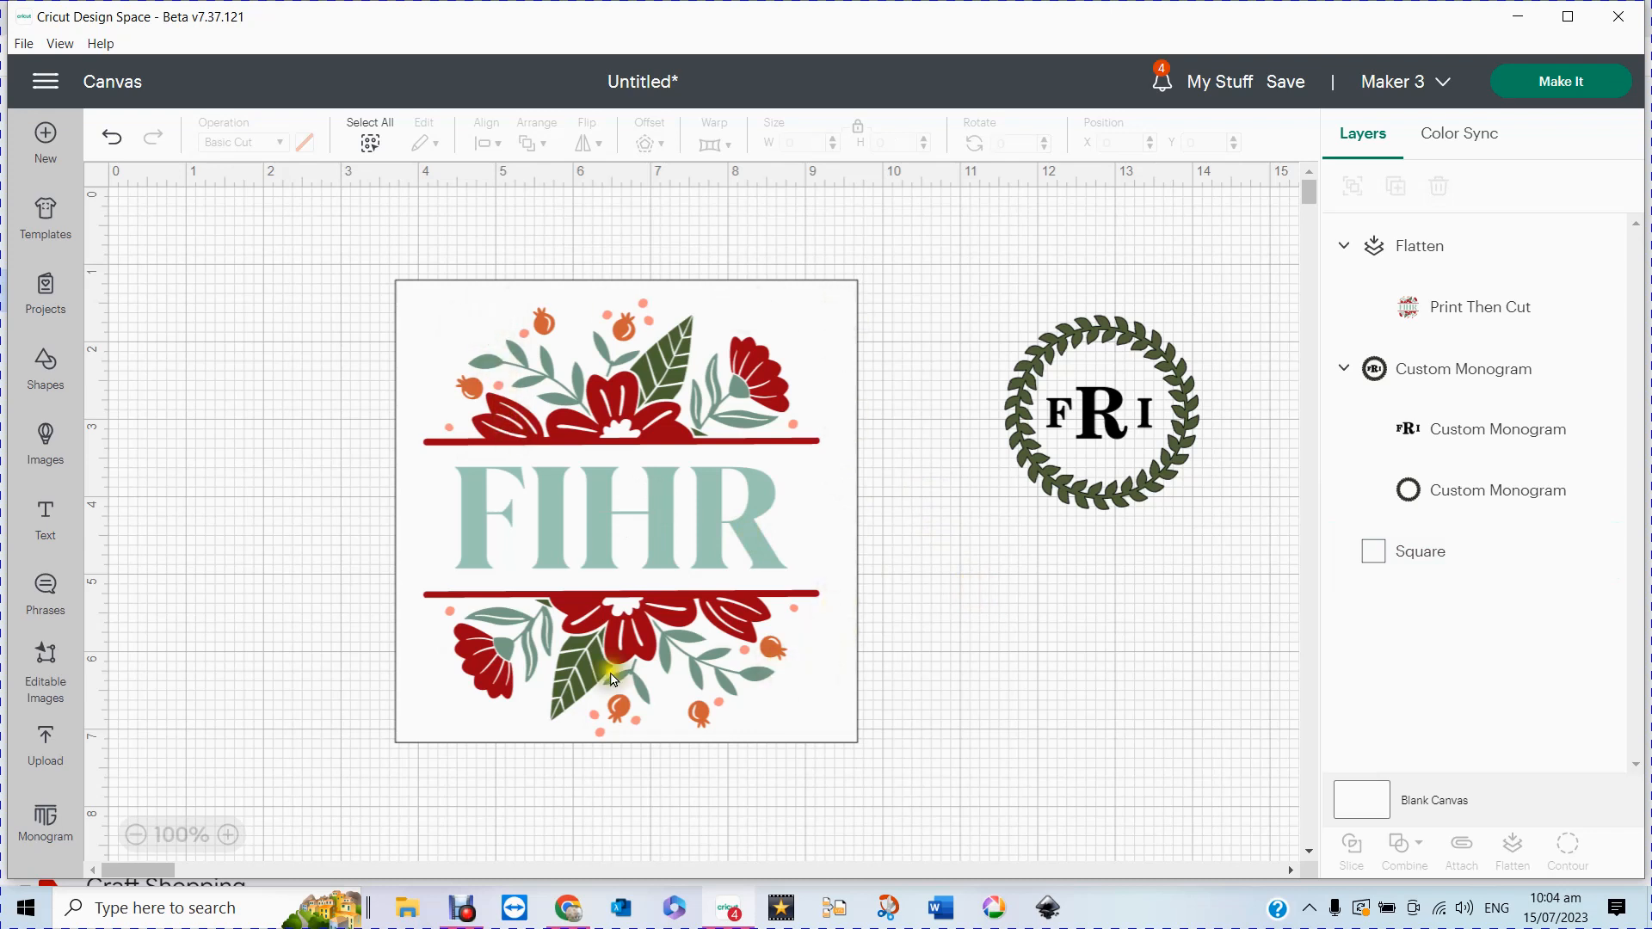
Step: Flatten the floral FIHR monogram and its white background square together into one printable image
{"action": "left_click_drag", "start_coordinate": [356, 225], "coordinate": [915, 771]}
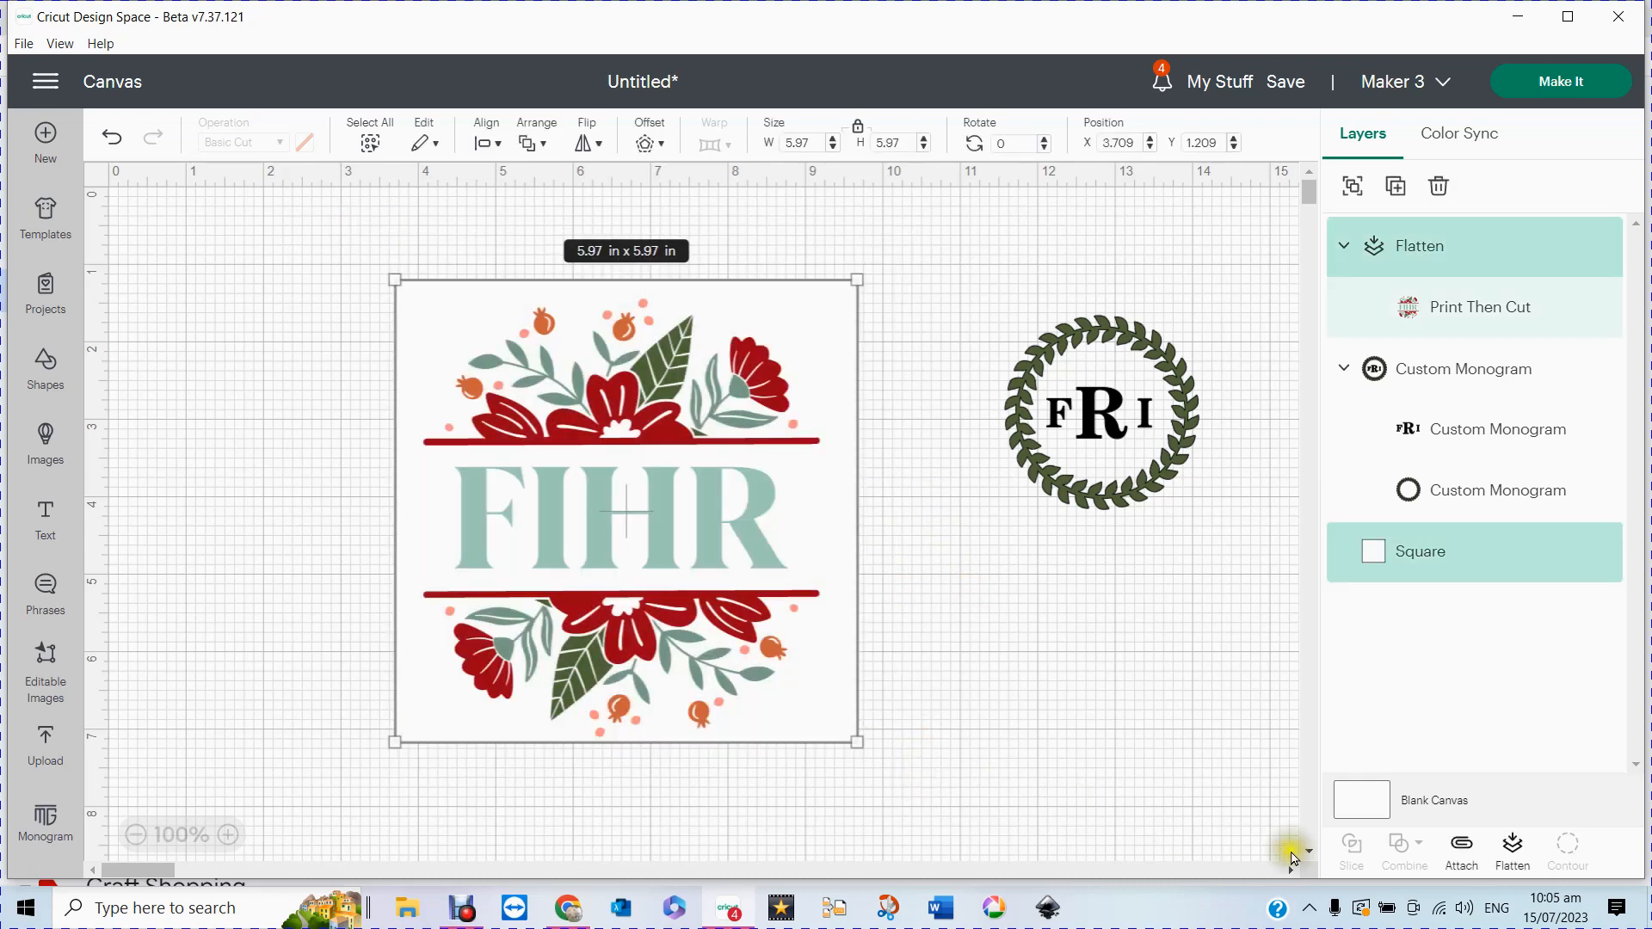
{"action": "left_click", "coordinate": [1518, 852]}
{"action": "left_click", "coordinate": [1083, 703]}
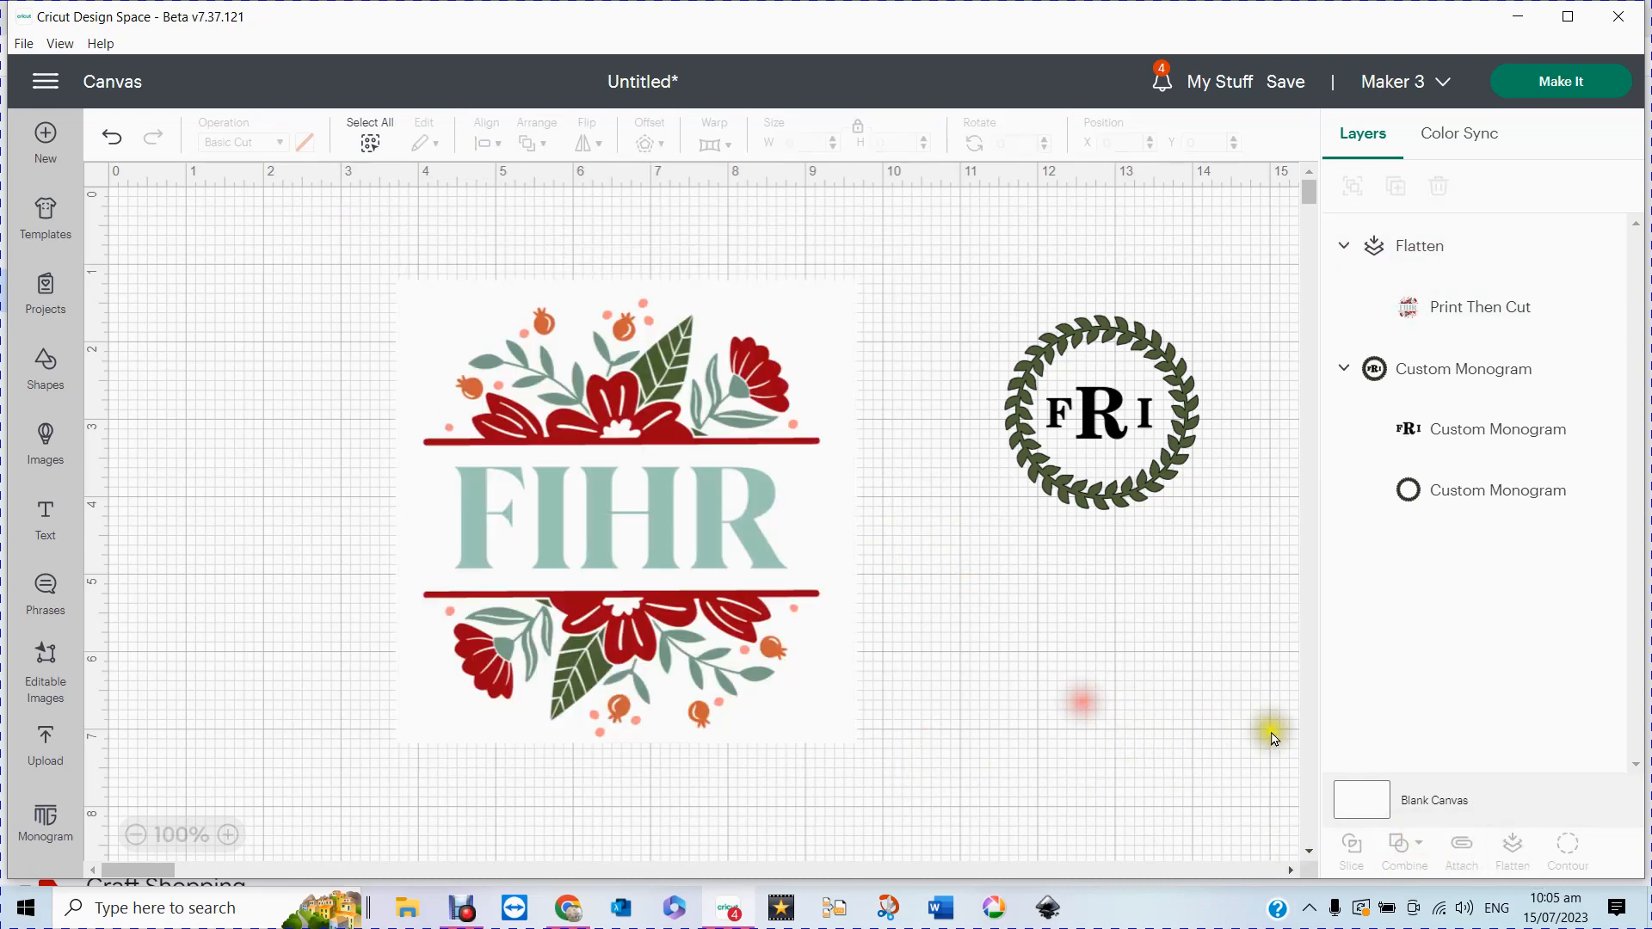